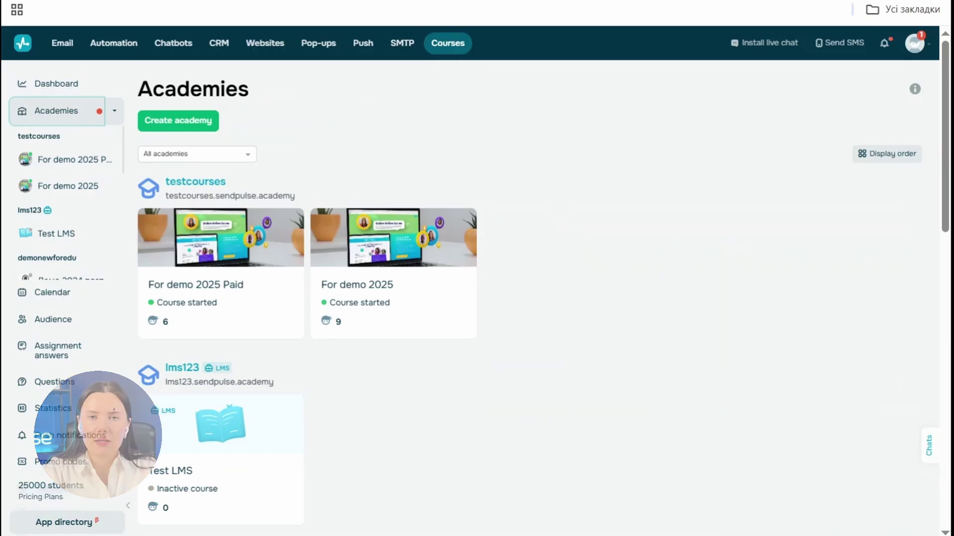
Create a new academy named School 2025 at schooldemo2025.sendpulse.online, using the Email marketing website template
left_click(192, 120)
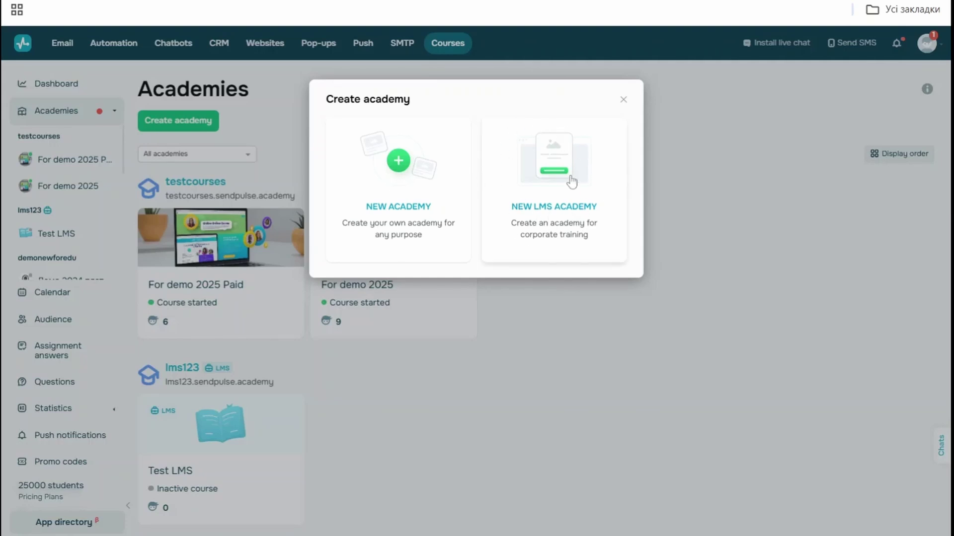
left_click(464, 168)
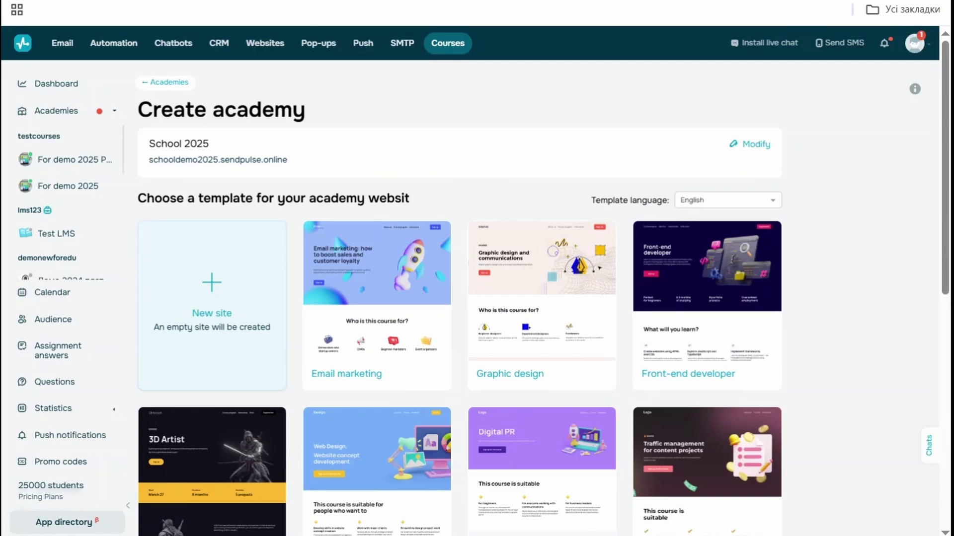
scroll(465, 184, "down", 7)
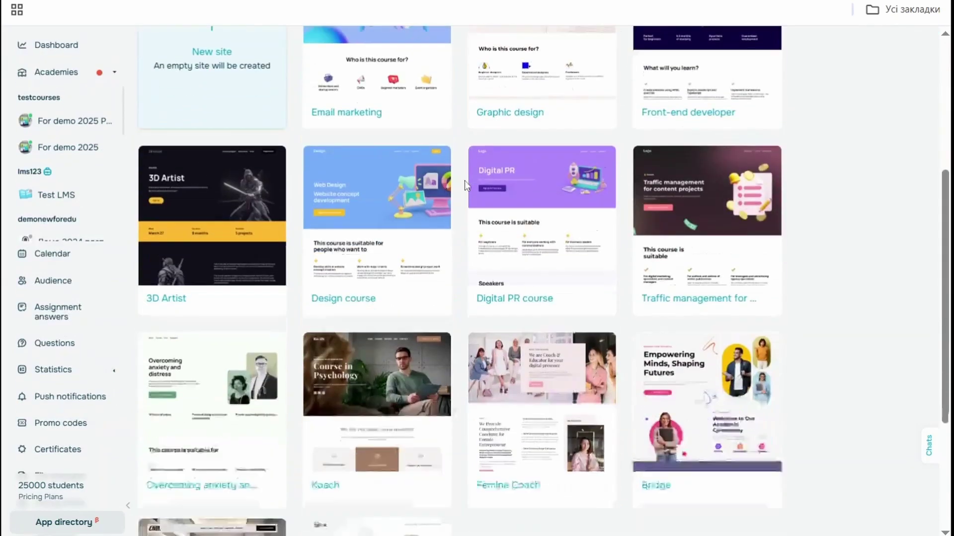
scroll(463, 180, "down", 3)
scroll(461, 149, "up", 10)
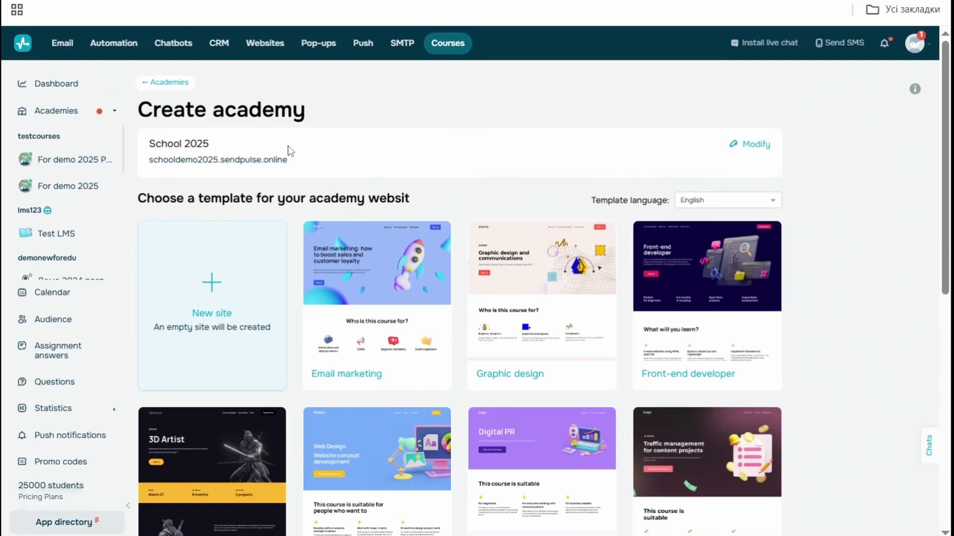
left_click(377, 263)
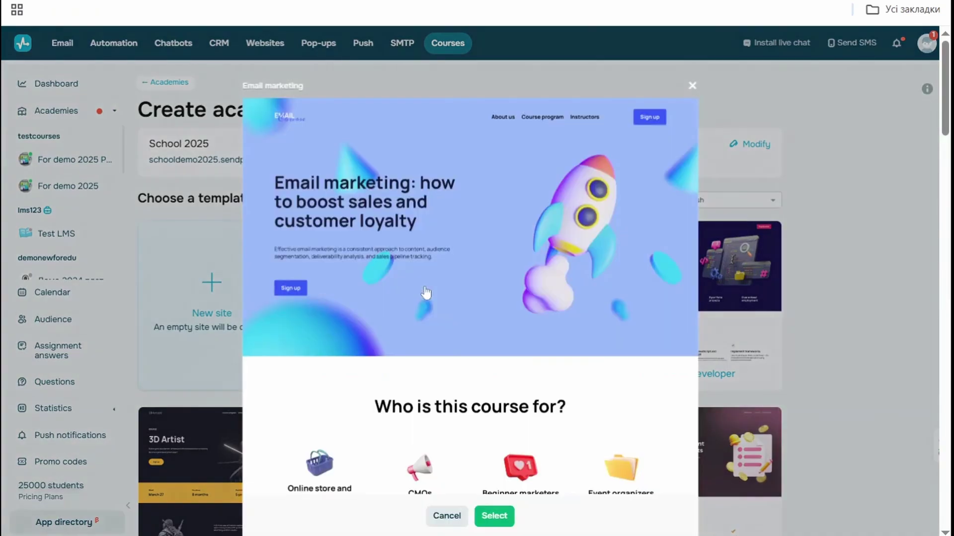
left_click(509, 519)
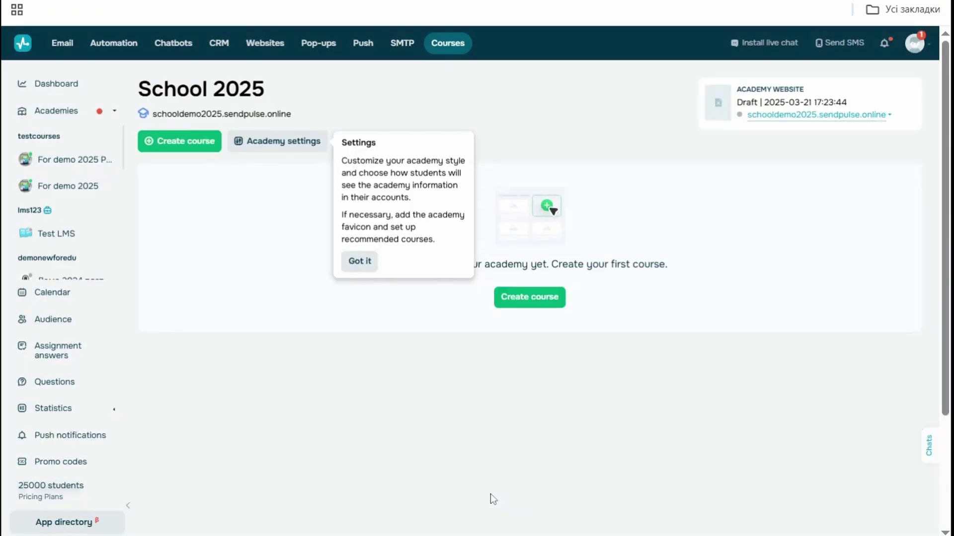
left_click(490, 494)
Save the School 2025 academy's general settings with the academy logo hidden in student accounts
left_click(296, 142)
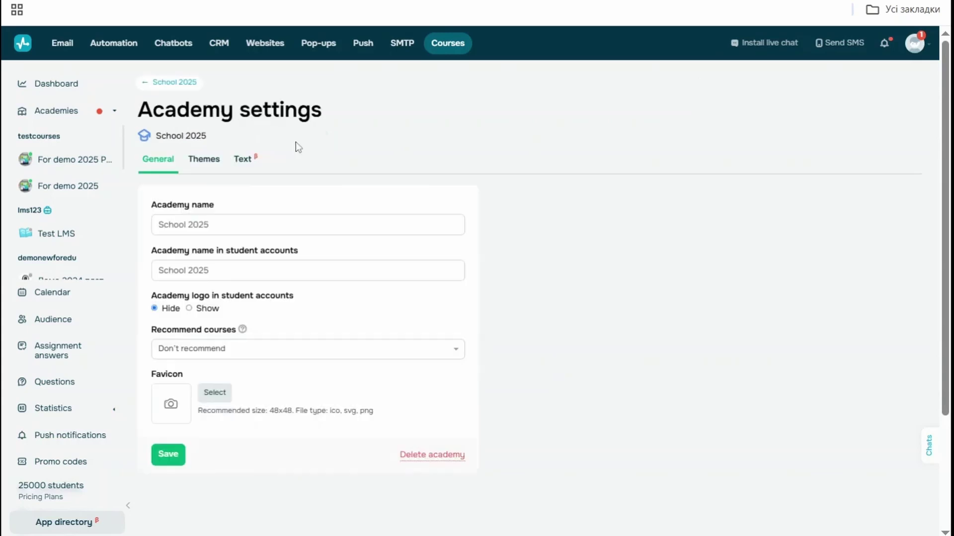
scroll(296, 142, "down", 2)
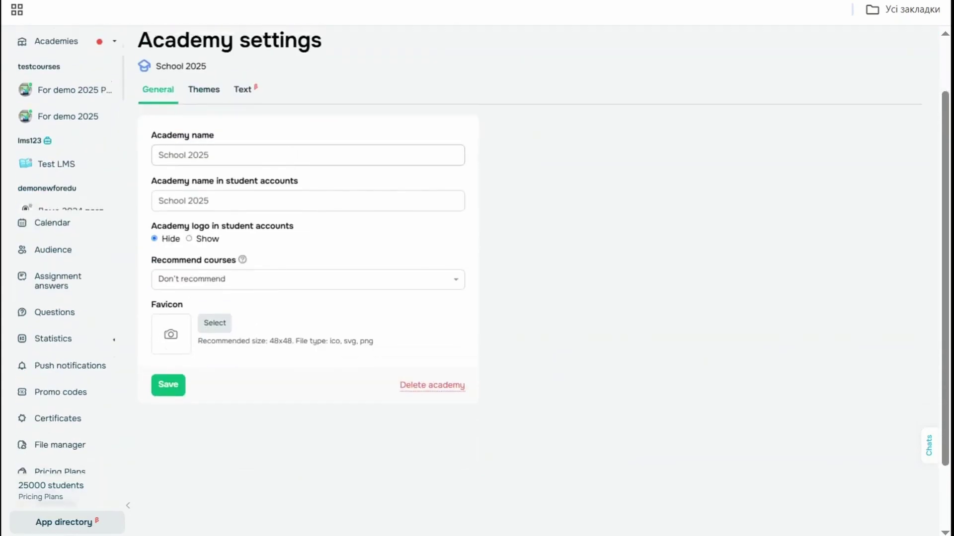
scroll(477, 298, "up", 2)
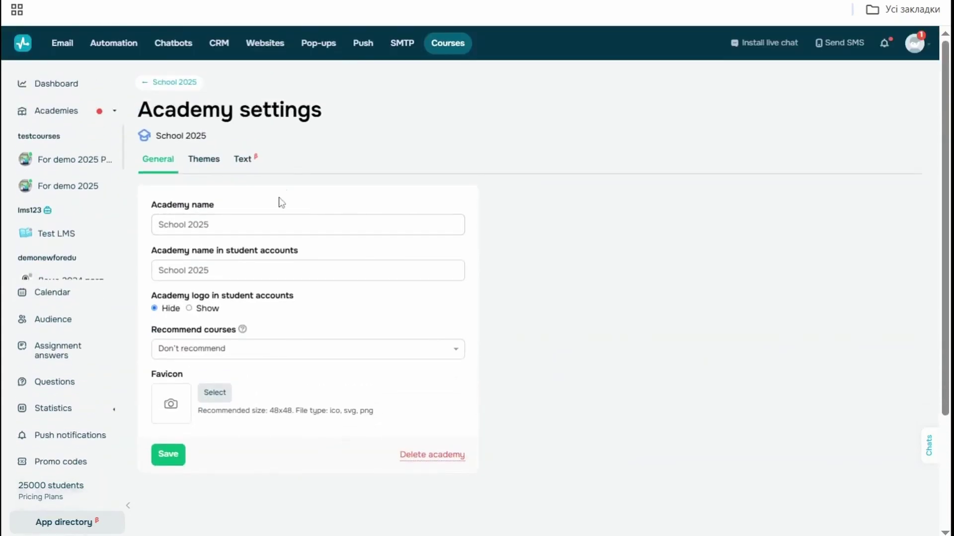
scroll(477, 298, "down", 2)
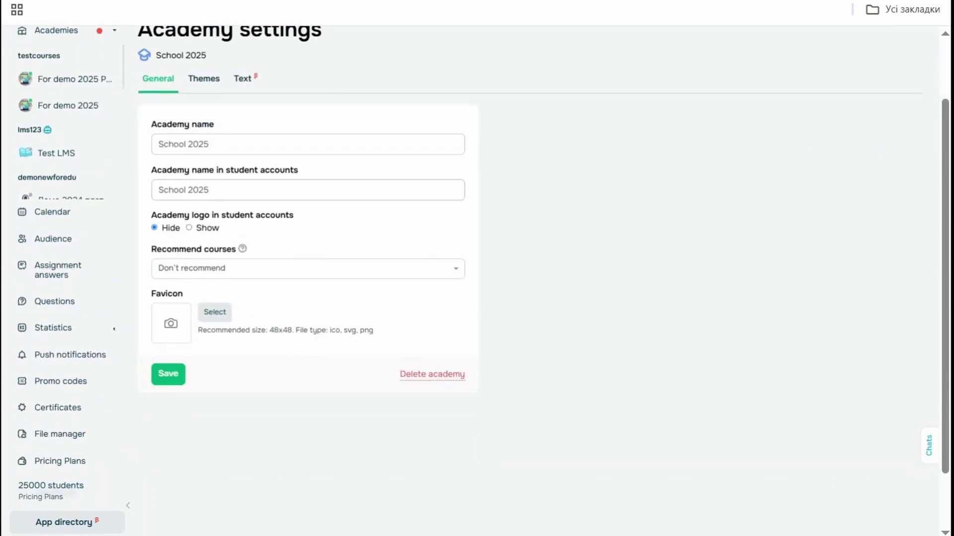
scroll(228, 156, "down", 2)
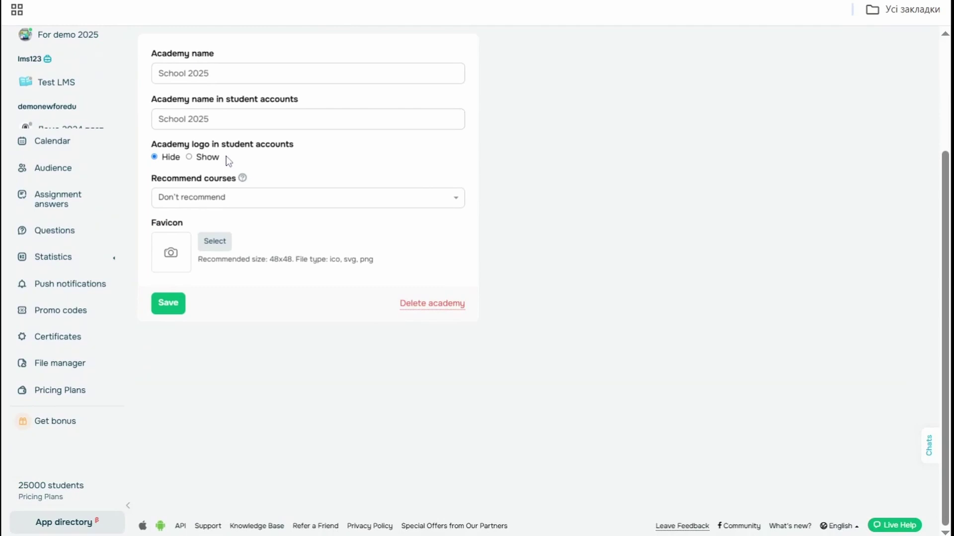
left_click(190, 157)
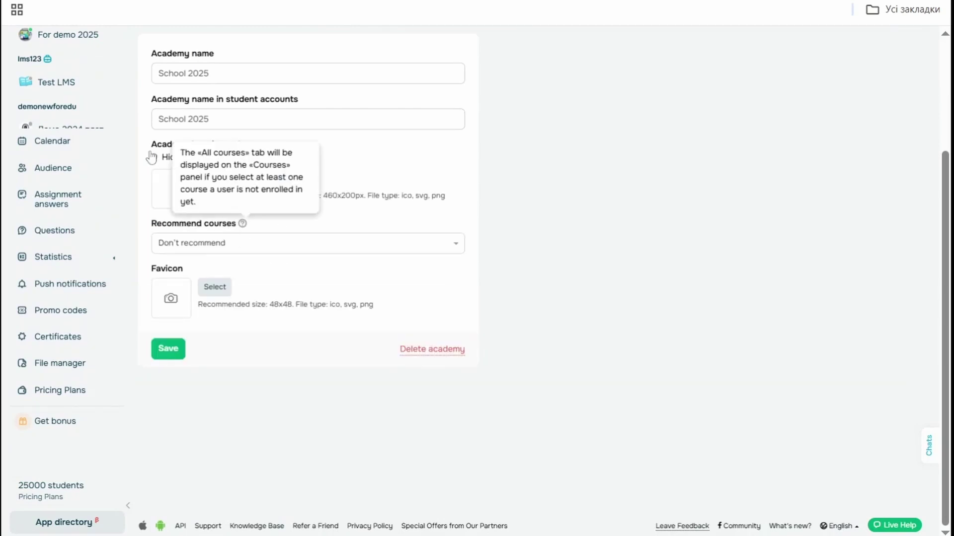
left_click(166, 159)
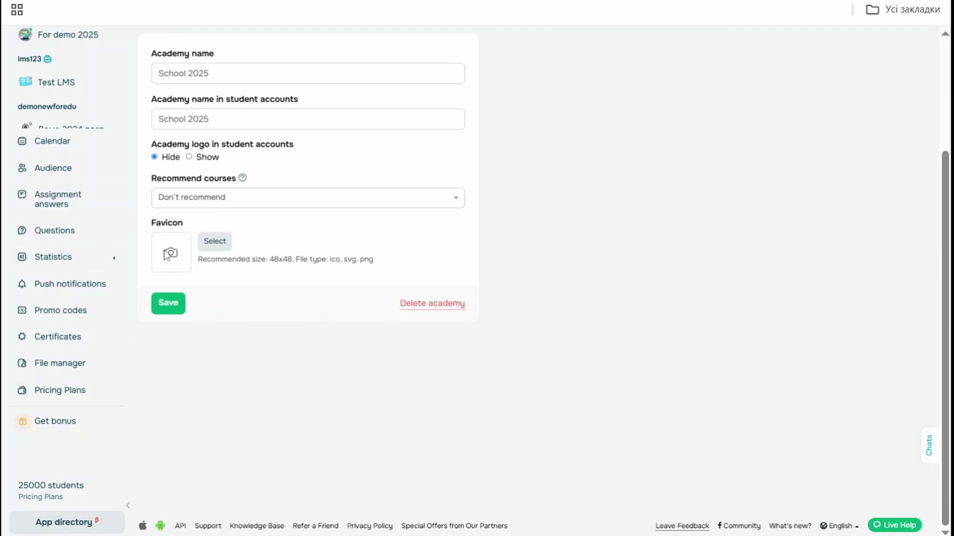
left_click(169, 309)
scroll(239, 233, "up", 3)
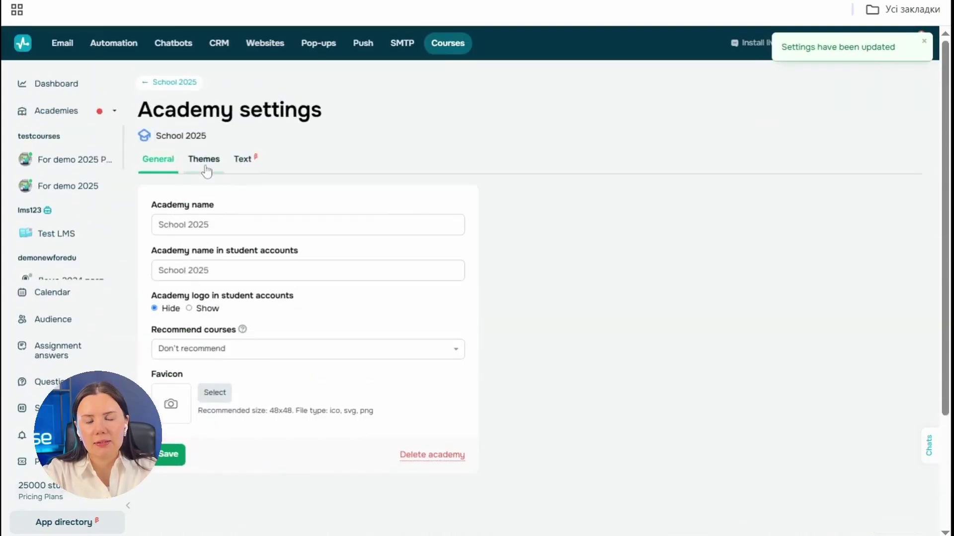
Examine the academy's theme options, including the color schemes, custom colors, and title and text fonts
left_click(204, 160)
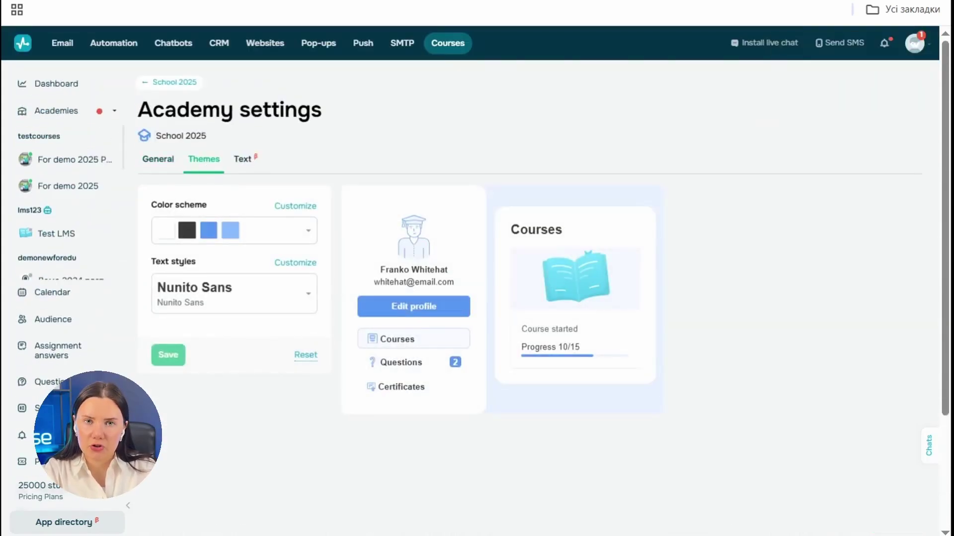
left_click(294, 232)
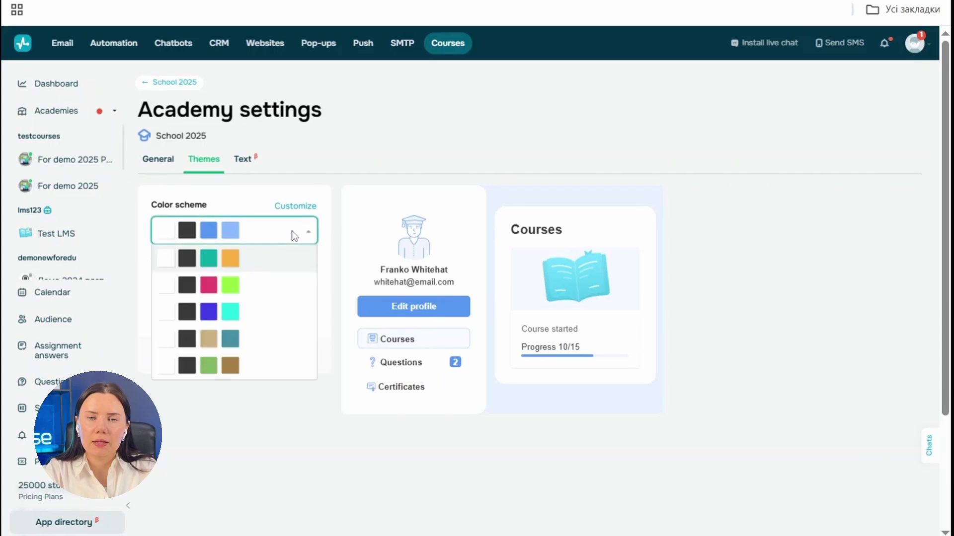
left_click(182, 221)
left_click(295, 207)
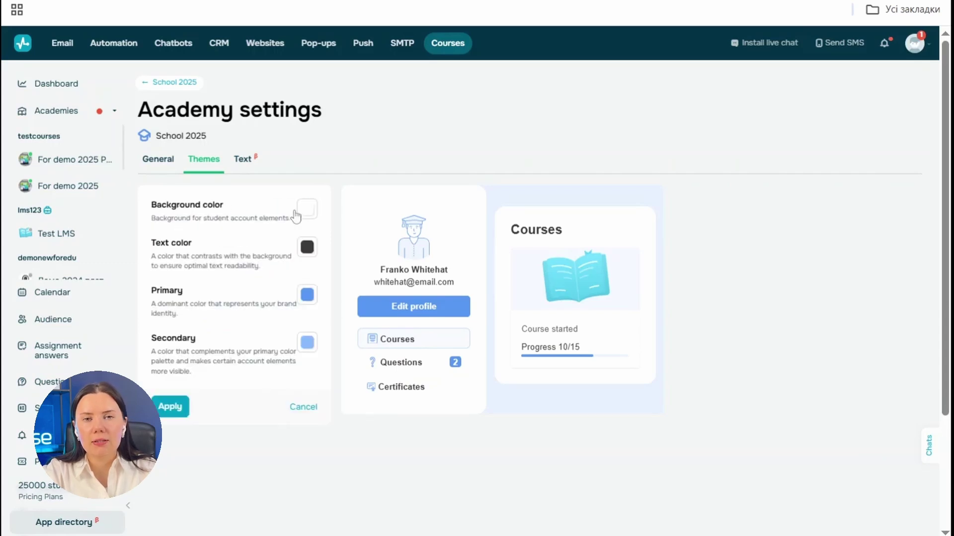
left_click(257, 290)
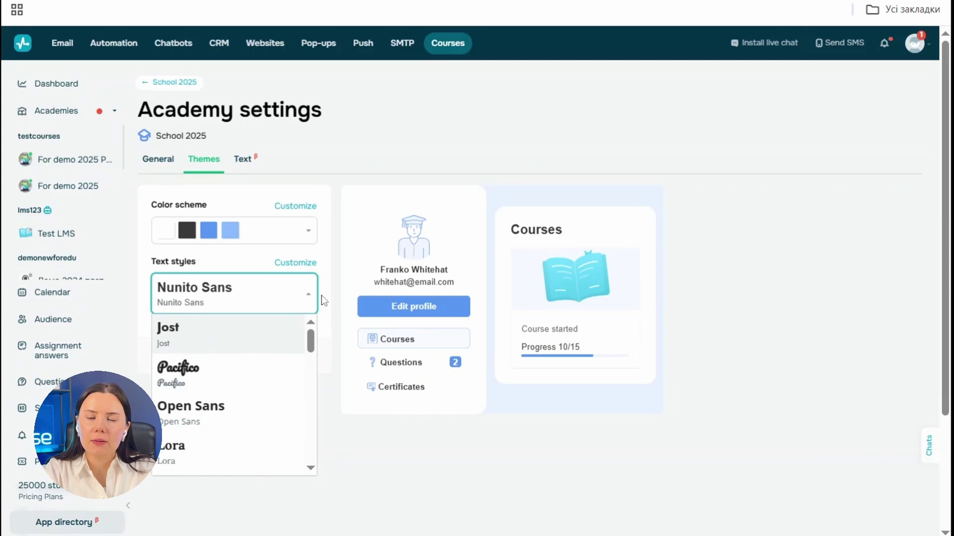
left_click(298, 268)
left_click(245, 269)
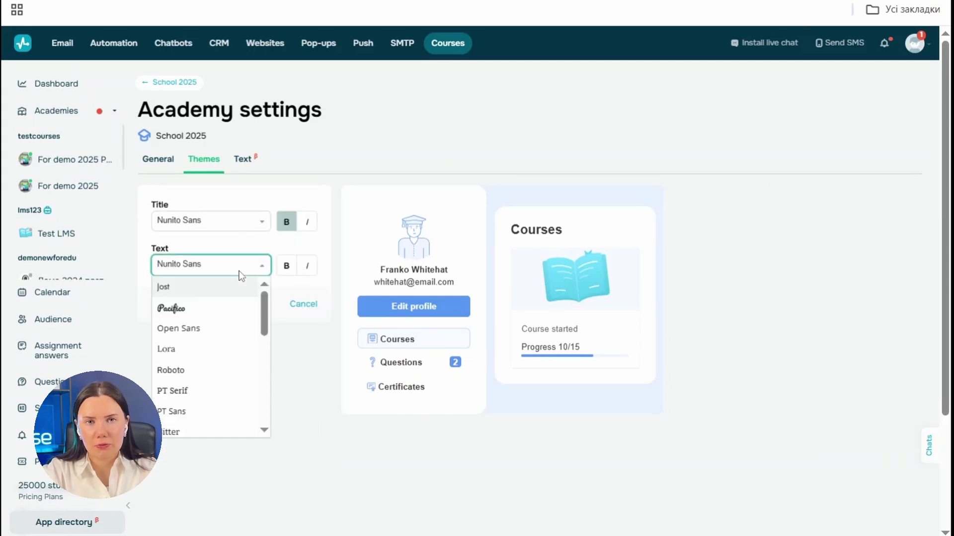
left_click(241, 275)
left_click(240, 229)
left_click(240, 229)
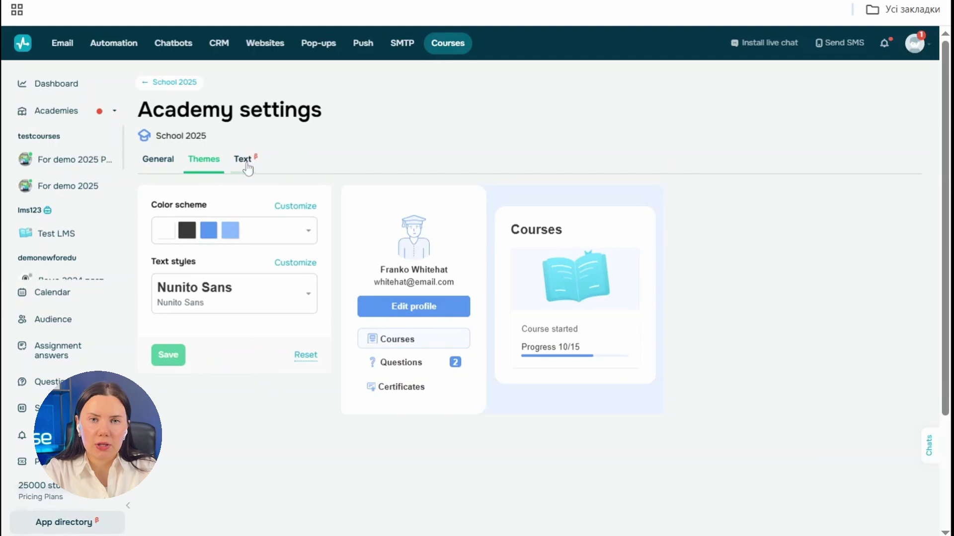
Create a course named Course 1 in the School 2025 academy and open its settings
left_click(171, 83)
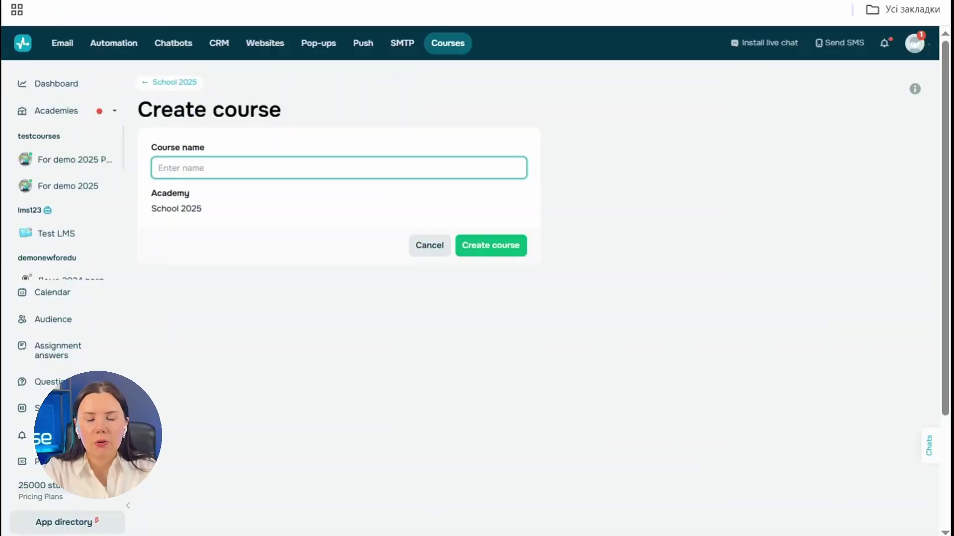
left_click(498, 243)
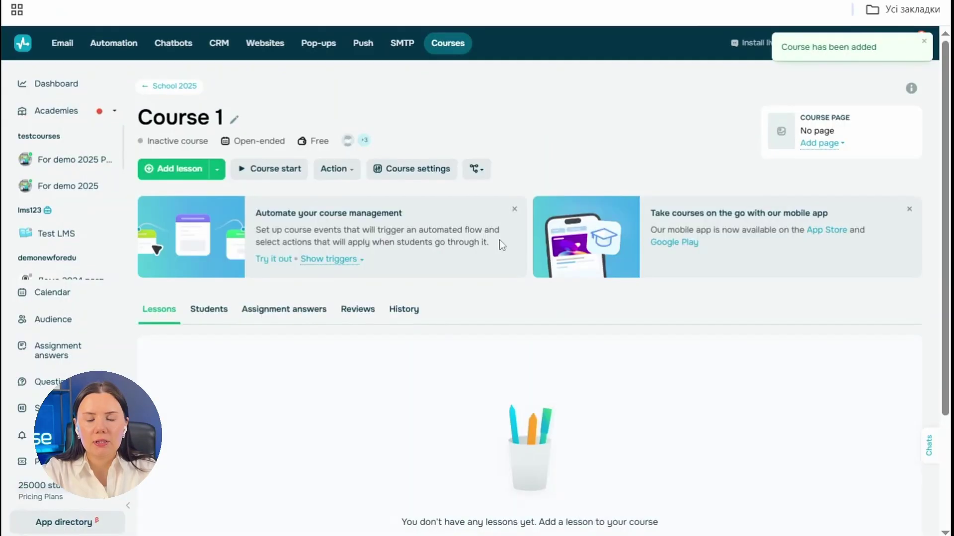
left_click(426, 179)
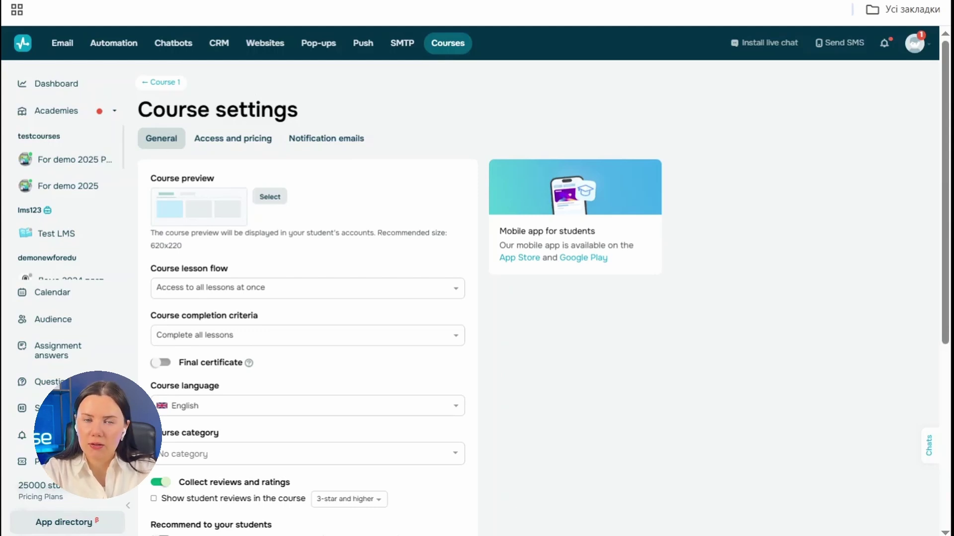
Examine the general course settings, including the lesson flow, completion criteria, final certificate and course category options
scroll(222, 159, "down", 2)
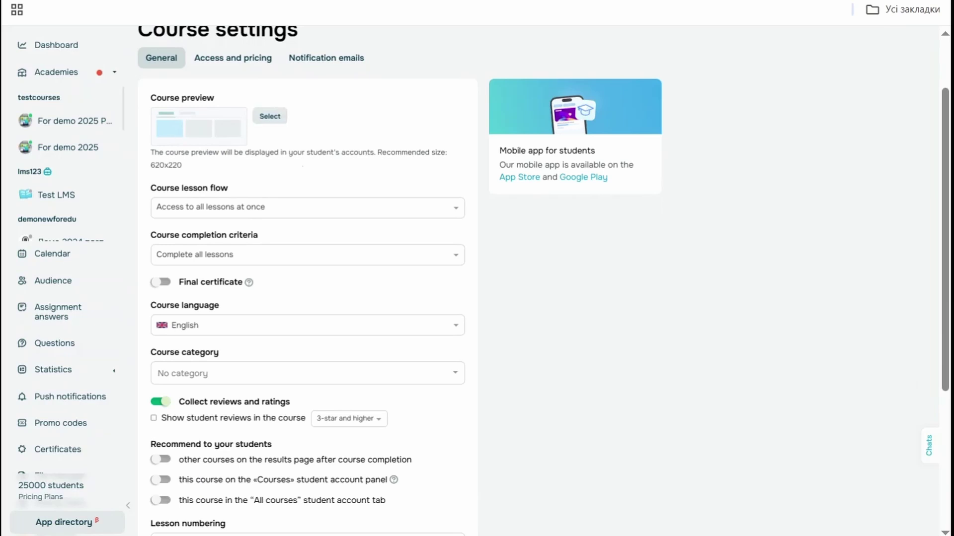
scroll(323, 142, "down", 2)
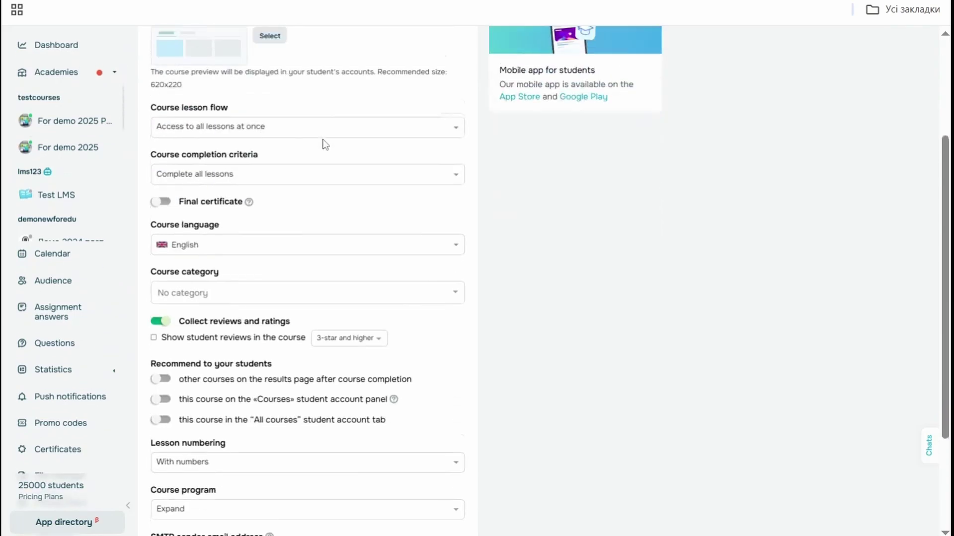
left_click(240, 130)
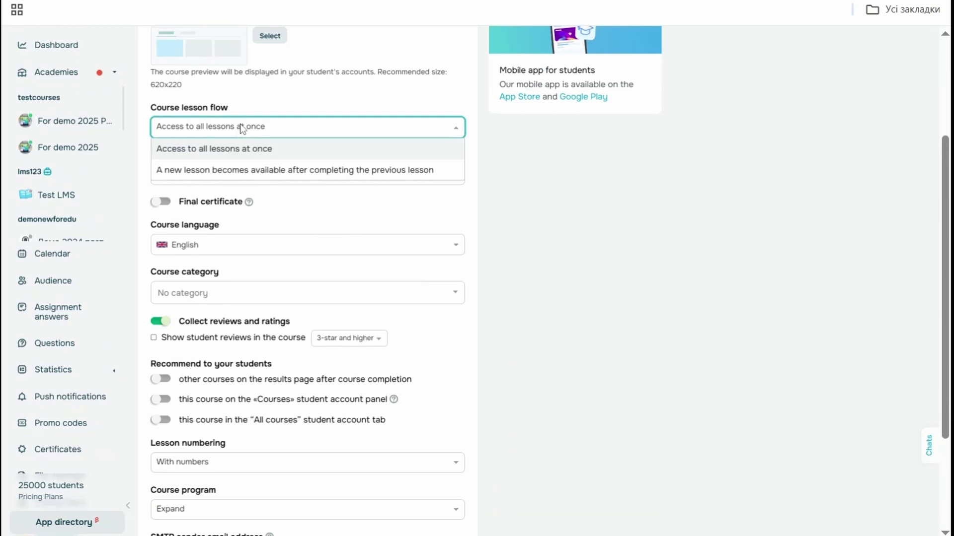
left_click(243, 127)
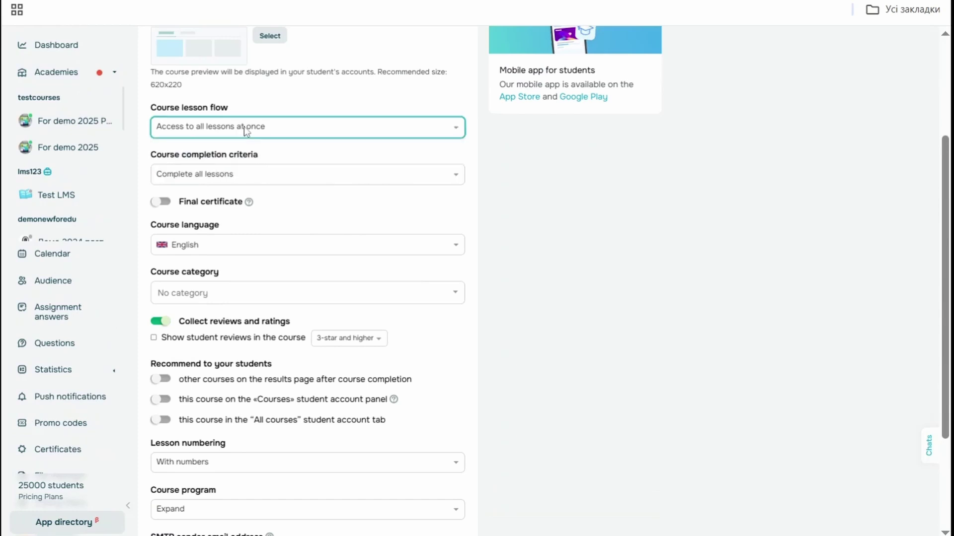
scroll(224, 160, "down", 2)
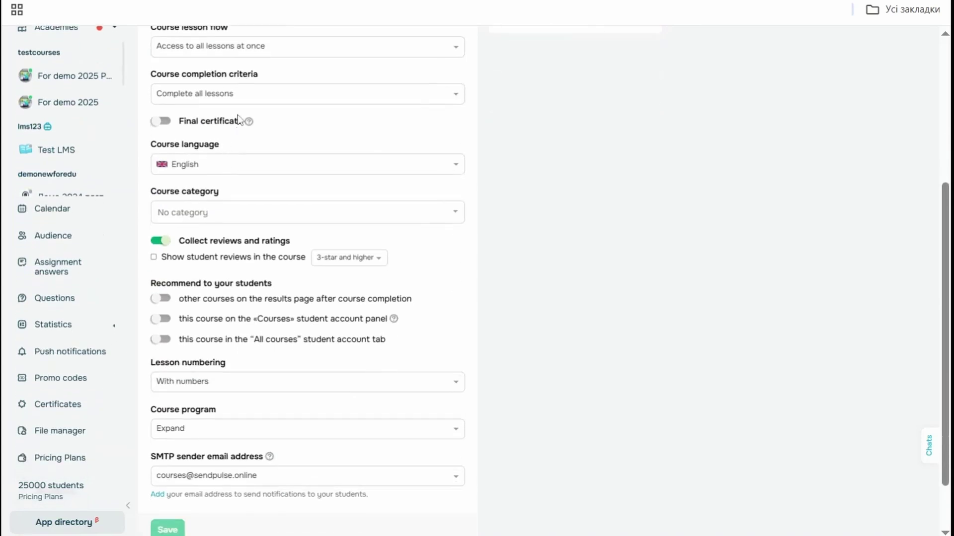
left_click(235, 101)
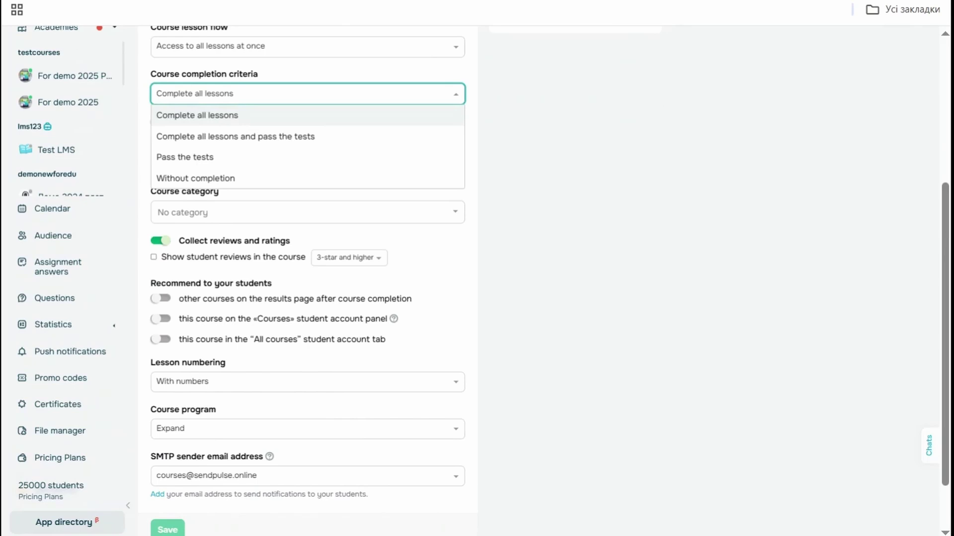
left_click(168, 116)
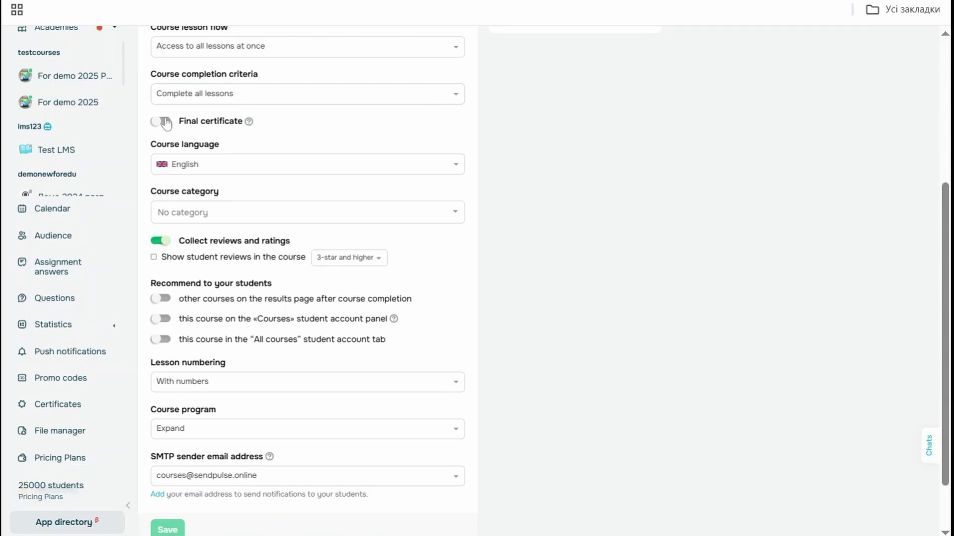
left_click(164, 122)
left_click(190, 142)
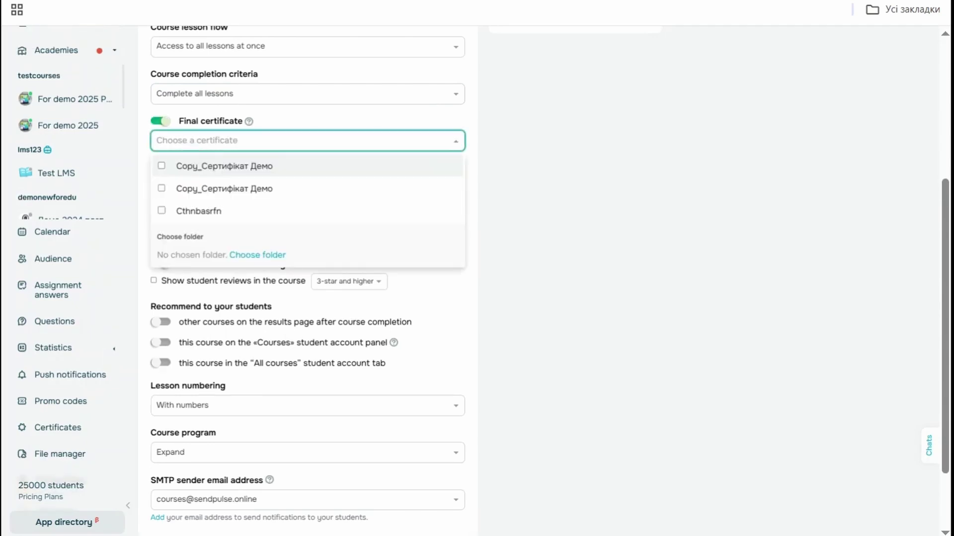
left_click(161, 121)
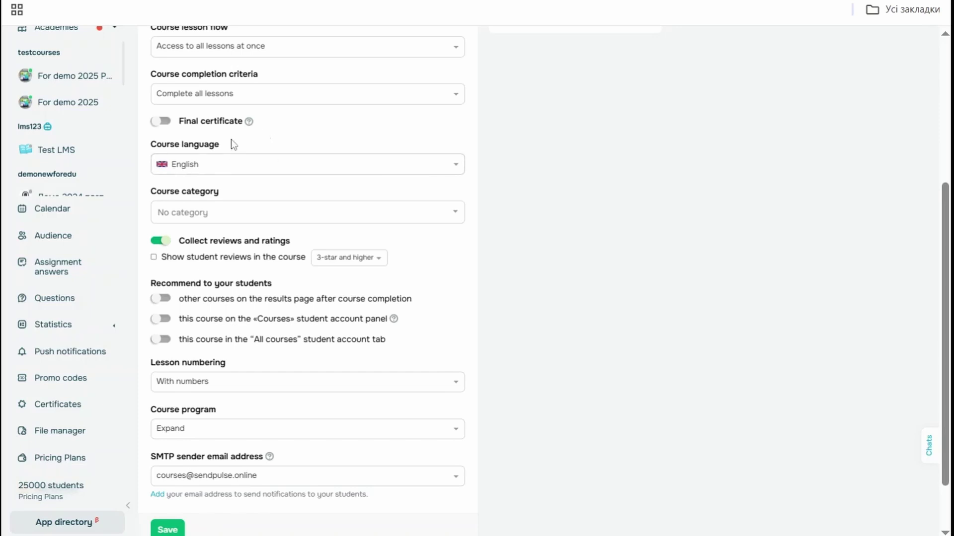
scroll(239, 133, "down", 2)
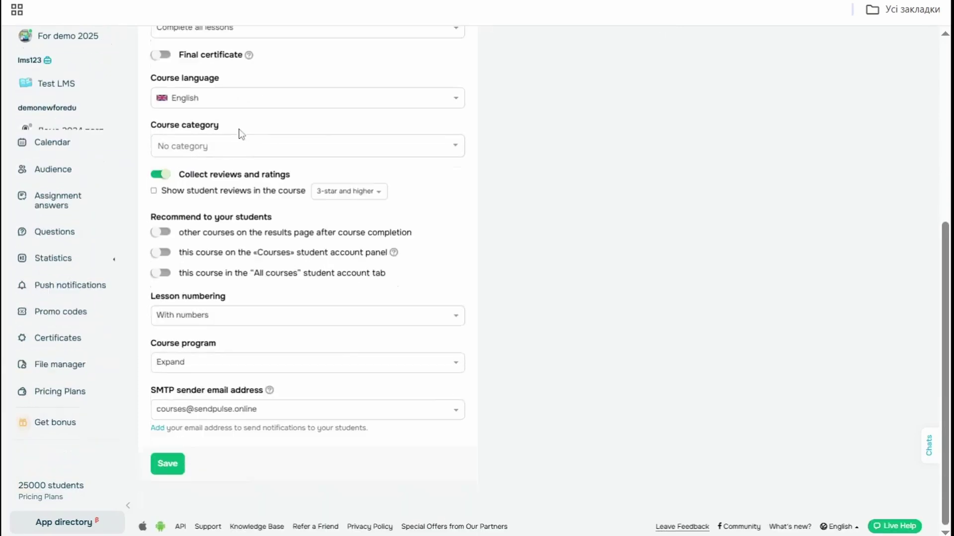
left_click(172, 145)
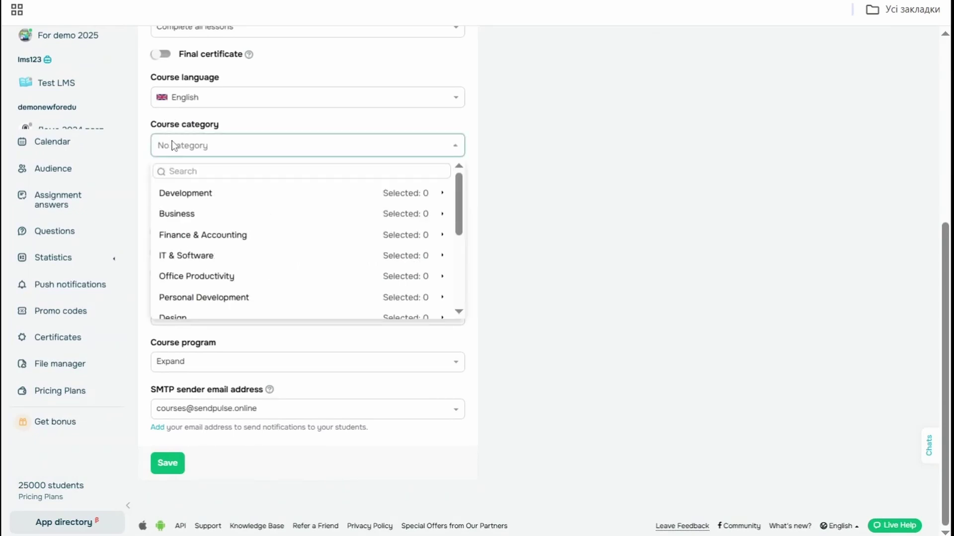
left_click(338, 146)
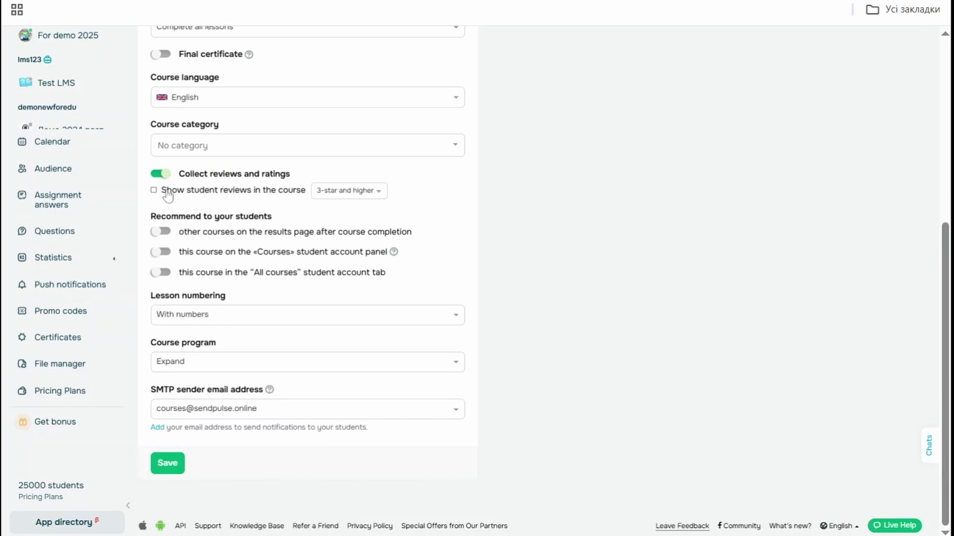
Examine the course's review rating filter, lesson numbering and course program options in the general settings
left_click(376, 194)
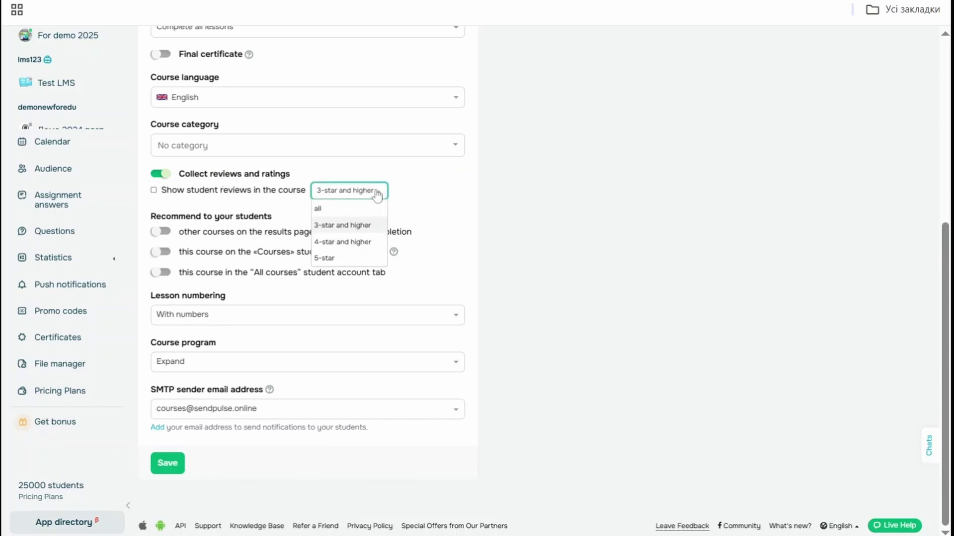
left_click(376, 193)
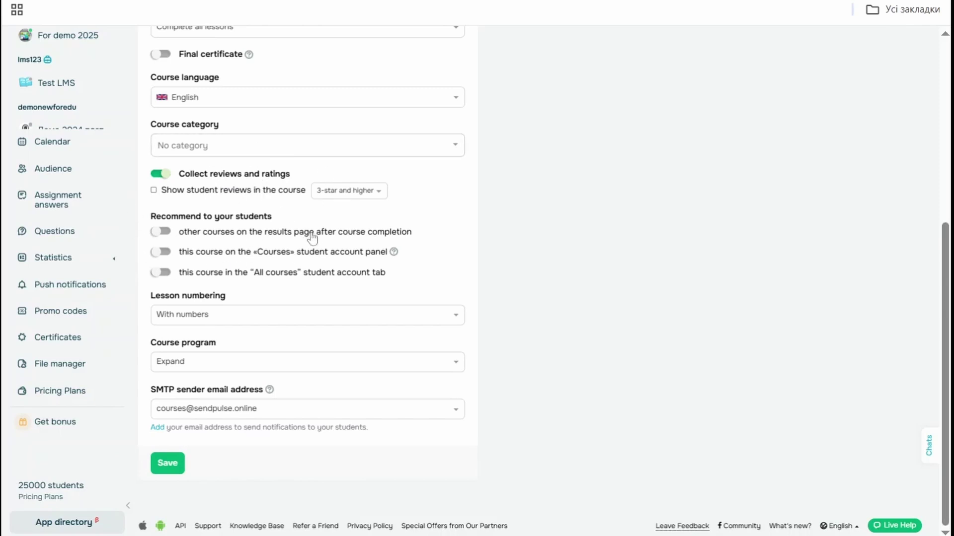
left_click(258, 316)
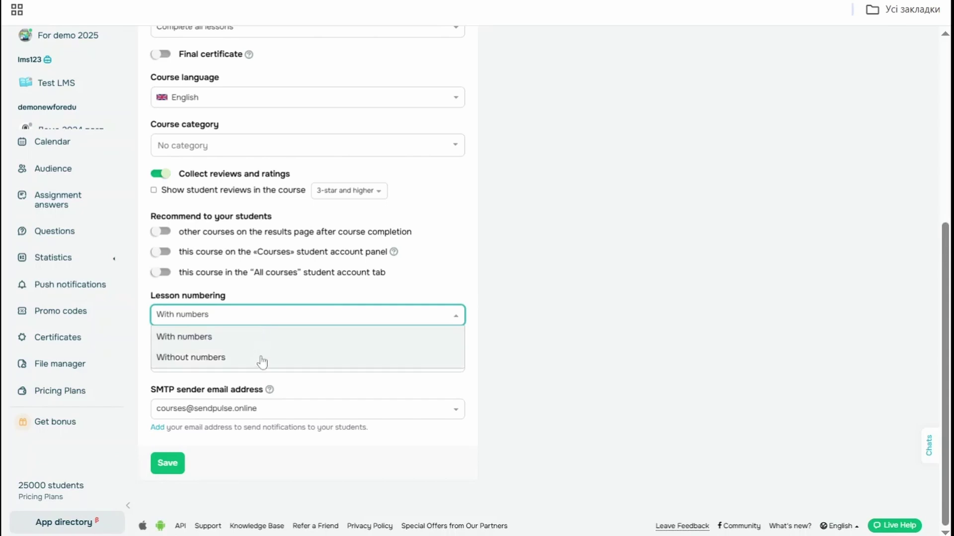
left_click(268, 315)
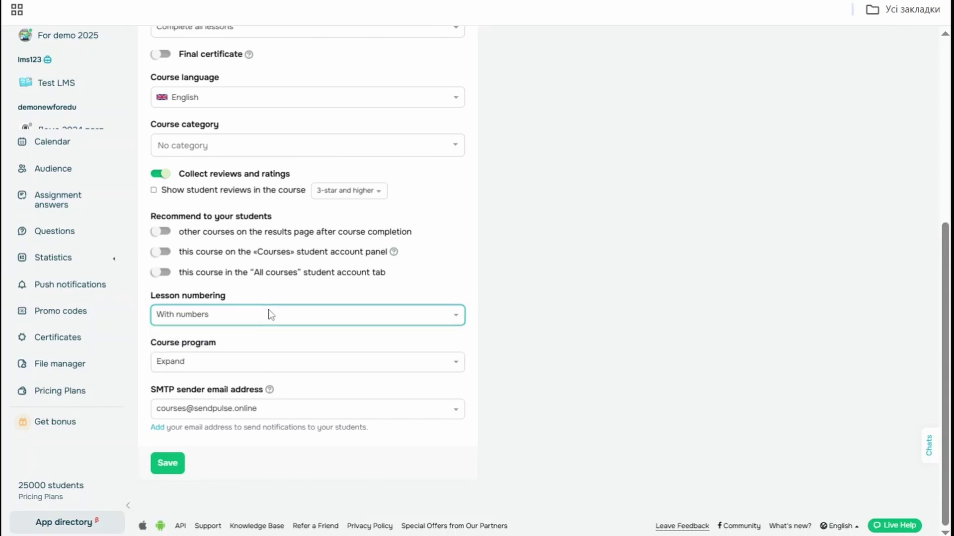
left_click(273, 359)
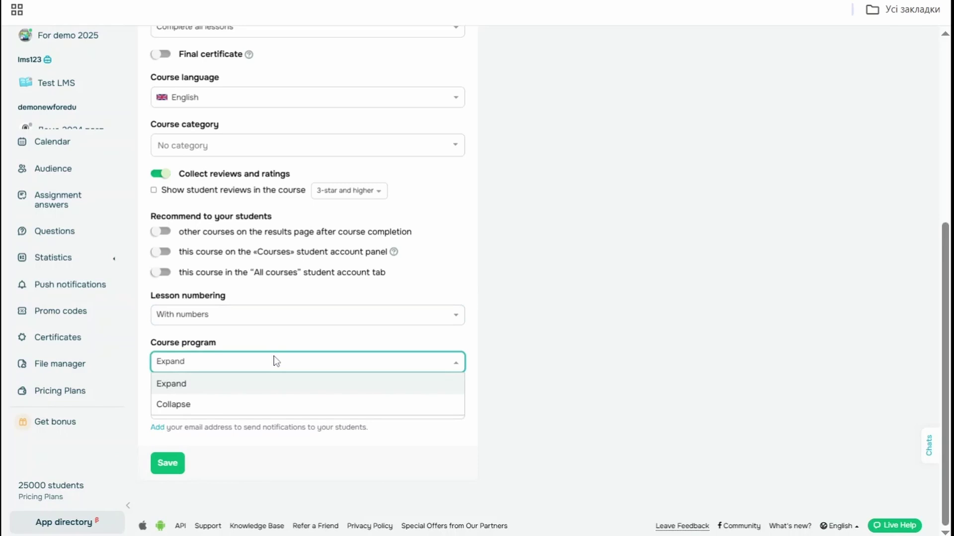
left_click(274, 356)
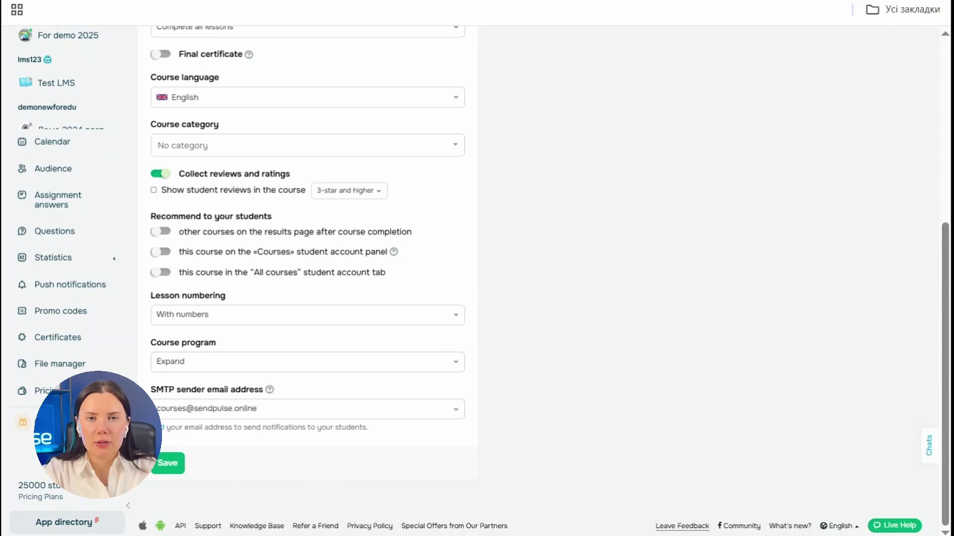
scroll(347, 232, "up", 7)
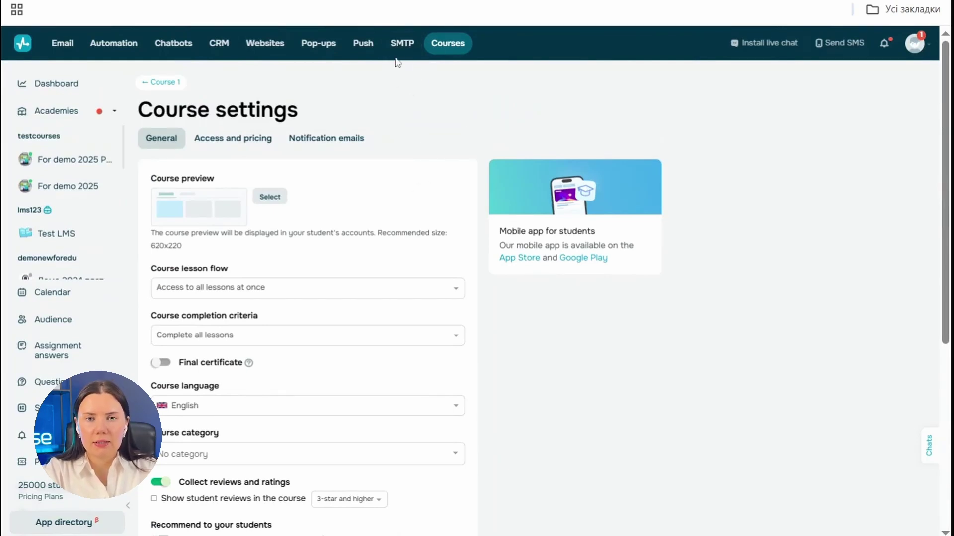
scroll(396, 59, "down", 6)
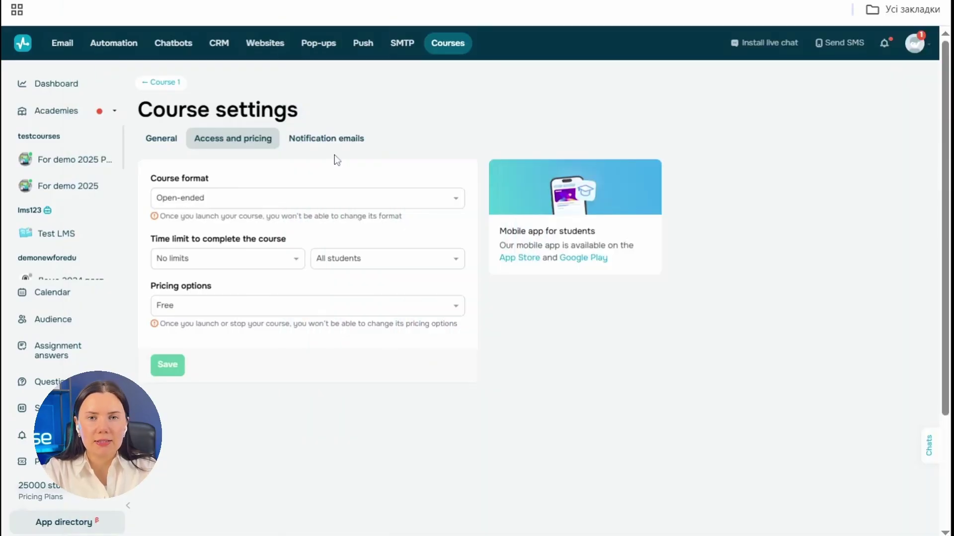
Check the course format options and limit course completion to 150 days for all students
left_click(315, 198)
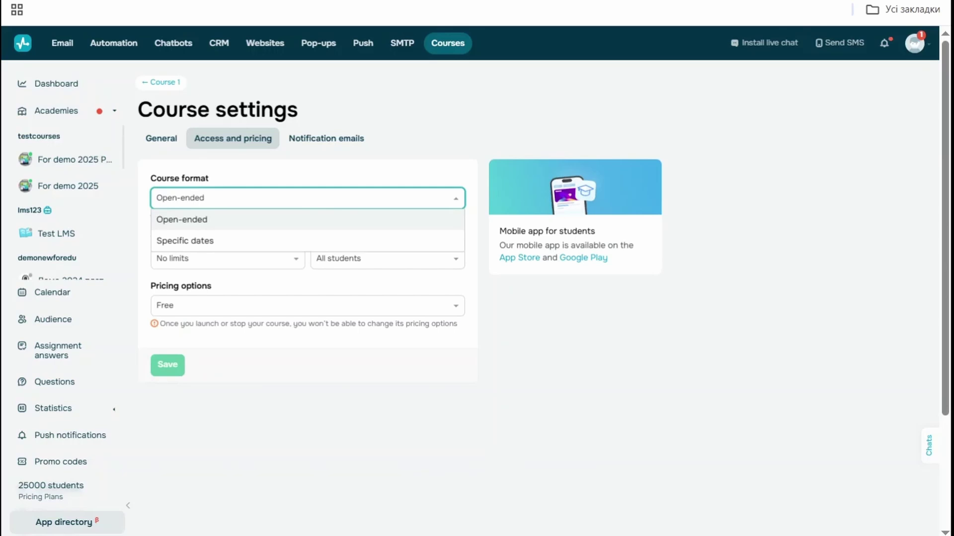
left_click(314, 198)
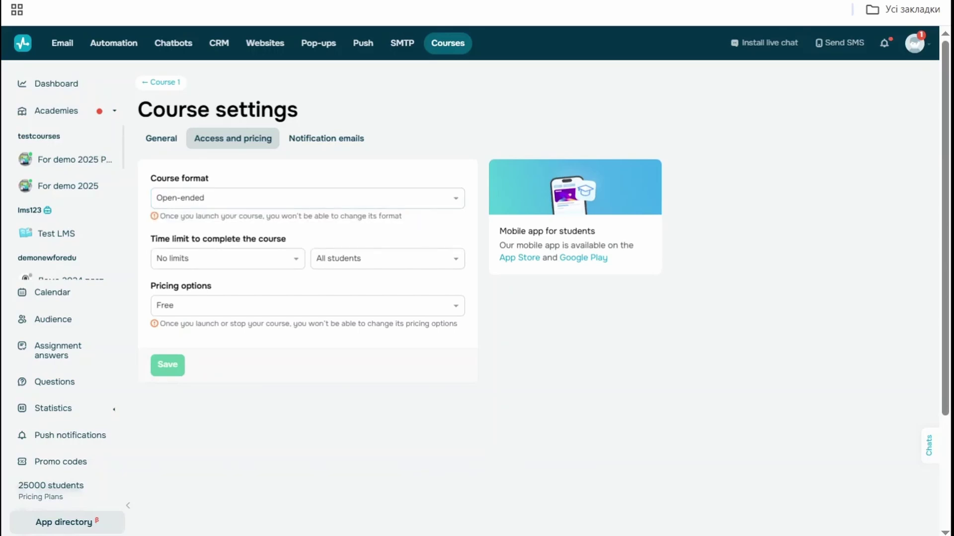
left_click(177, 261)
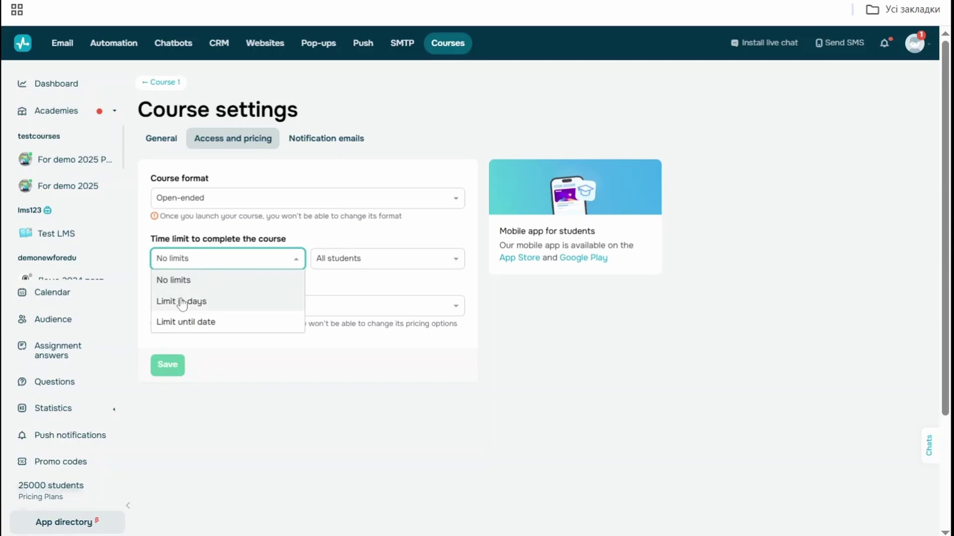
left_click(213, 302)
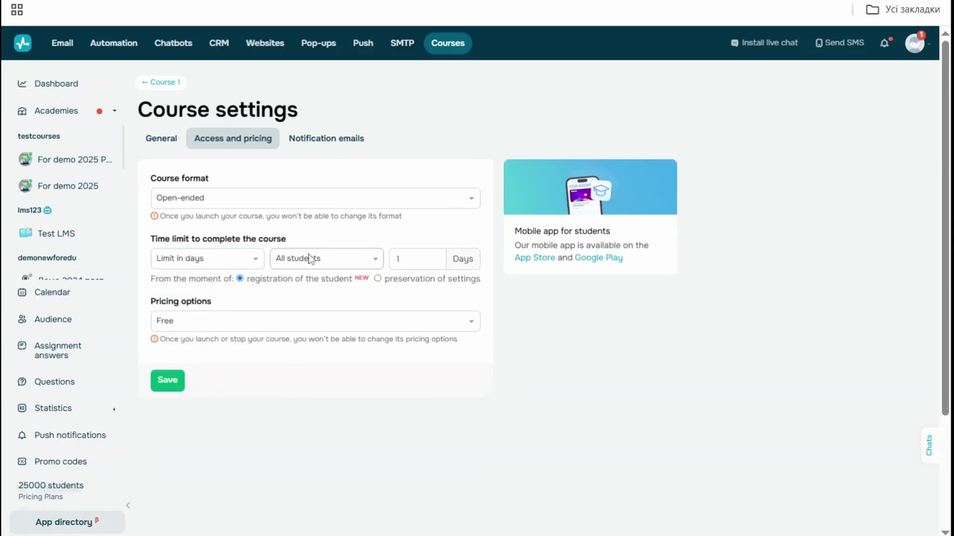
left_click(308, 258)
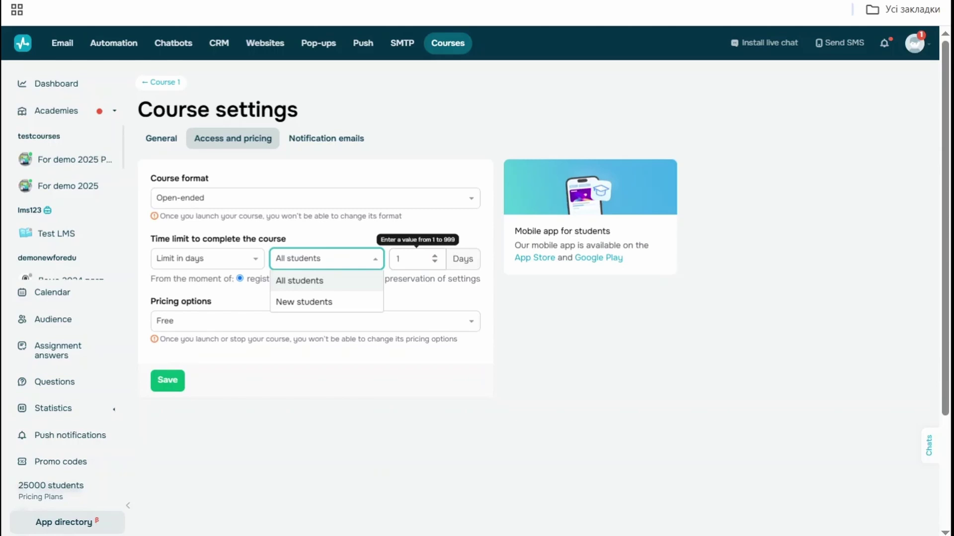
left_click(409, 258)
type("5")
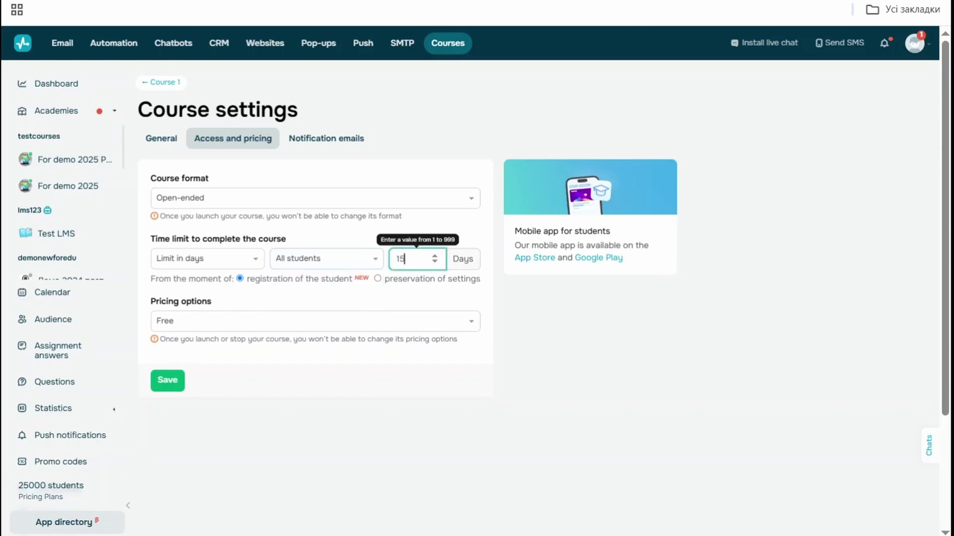
type("0")
Make the course paid, with a PayPal price of 10 USD
left_click(231, 322)
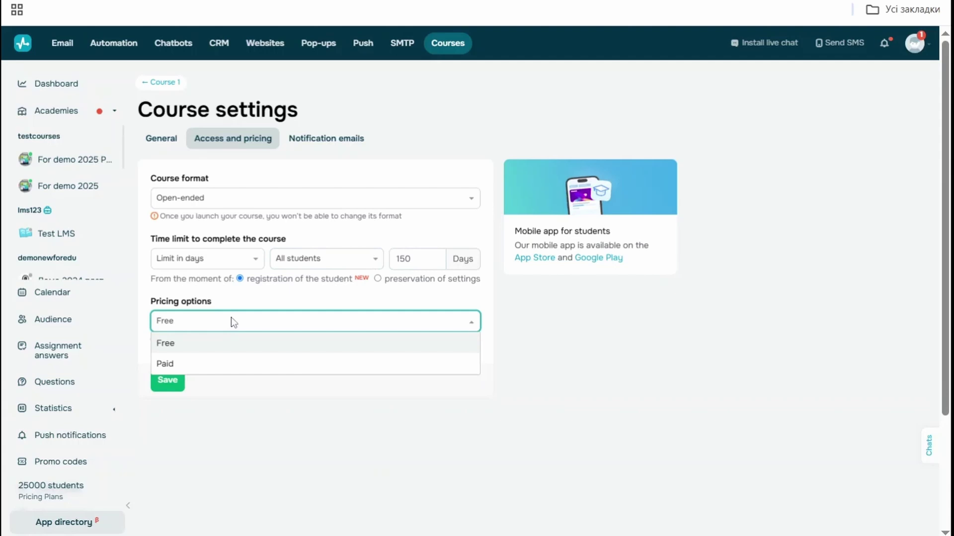
left_click(228, 366)
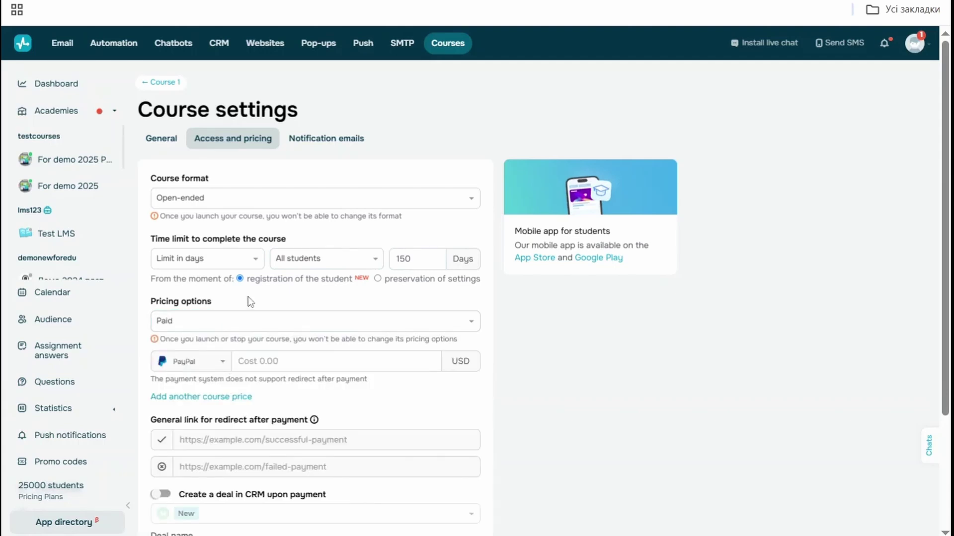
scroll(248, 296, "down", 2)
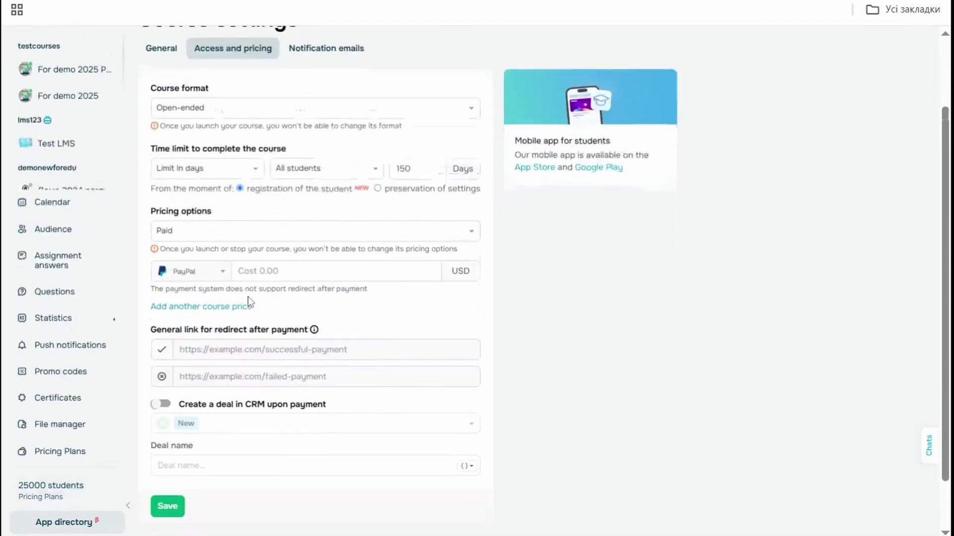
left_click(209, 295)
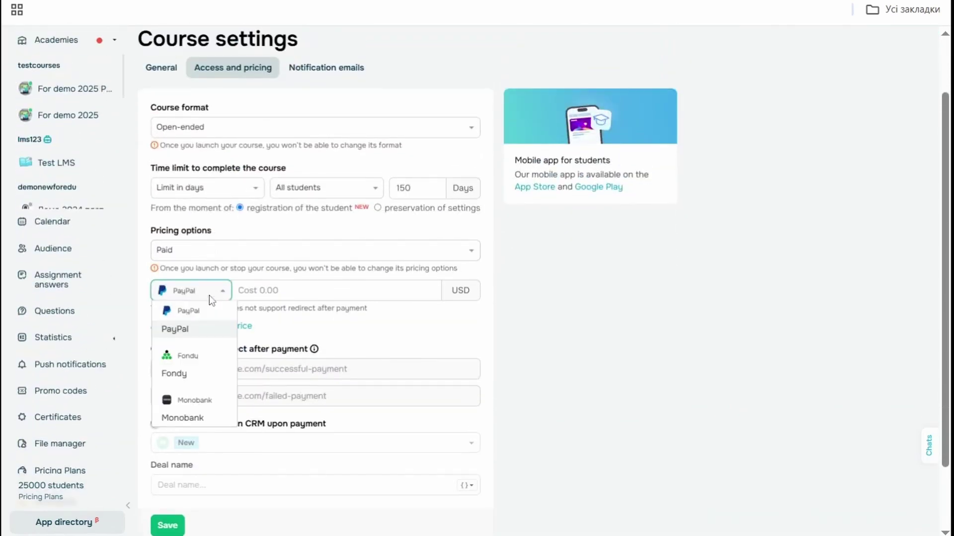
left_click(258, 291)
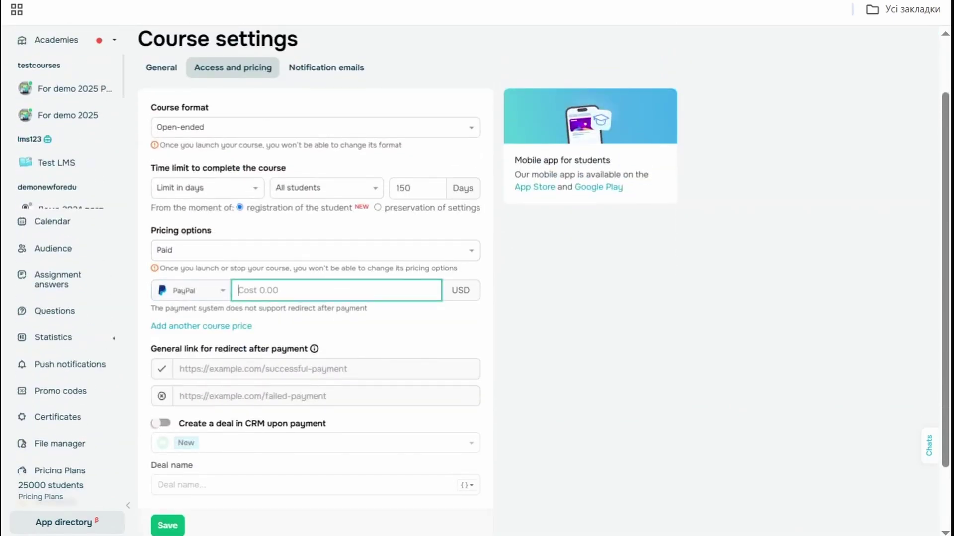
type("10")
Enable CRM deal creation upon payment at the New stage, name deals {course_name} {date} {first_name}, and save the settings
scroll(307, 325, "down", 2)
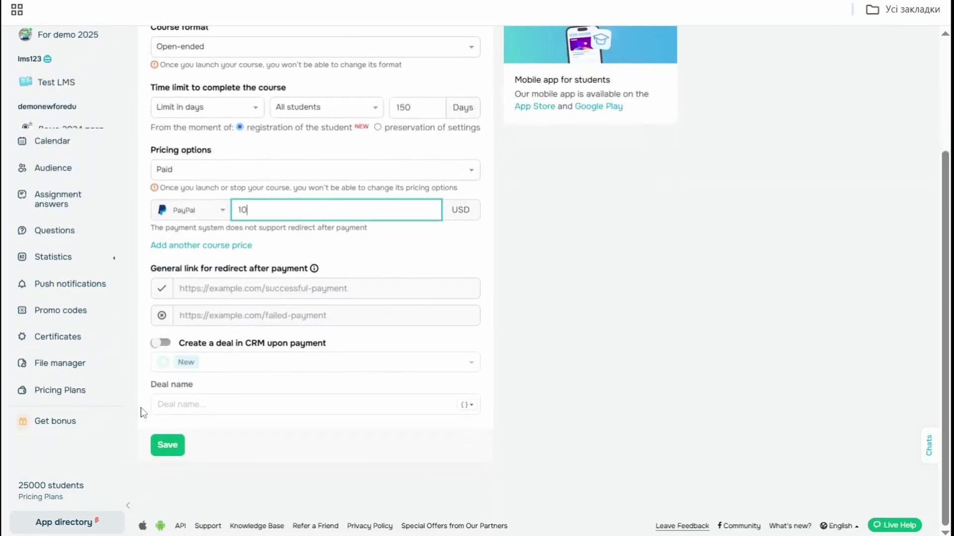
left_click(162, 343)
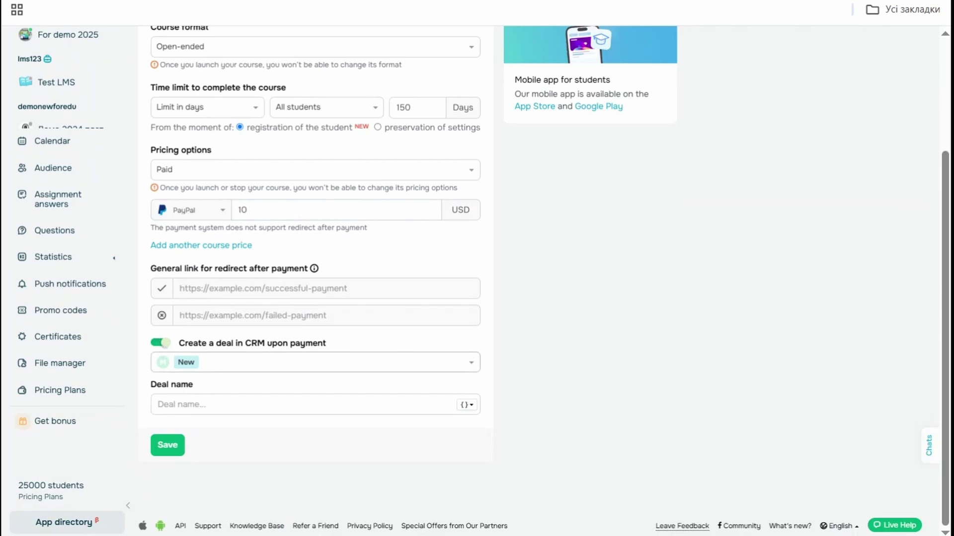
left_click(167, 363)
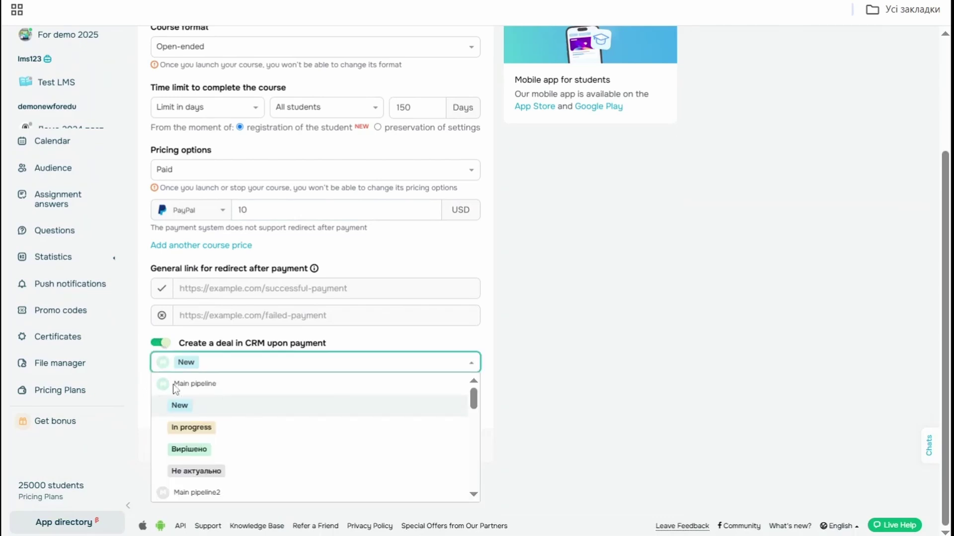
left_click(219, 362)
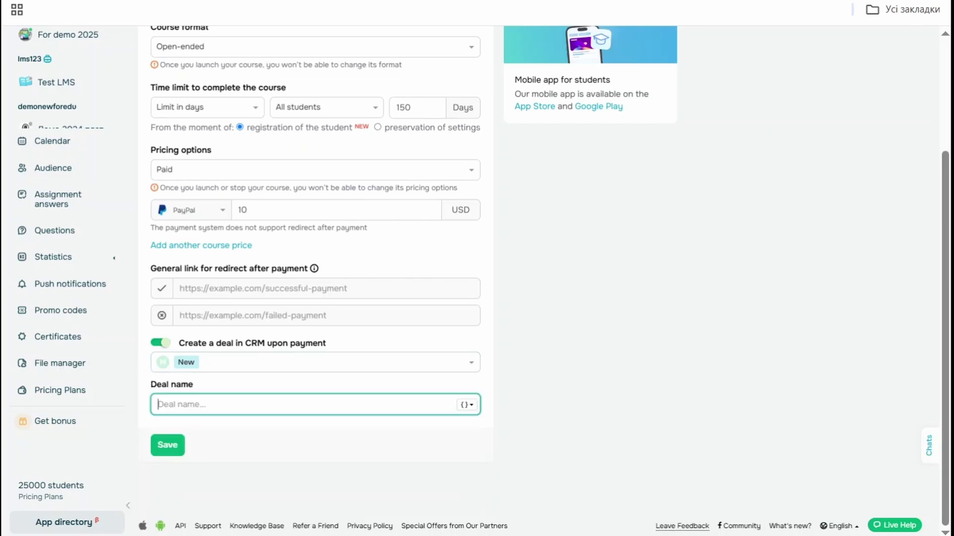
left_click(471, 405)
left_click(450, 424)
left_click(470, 406)
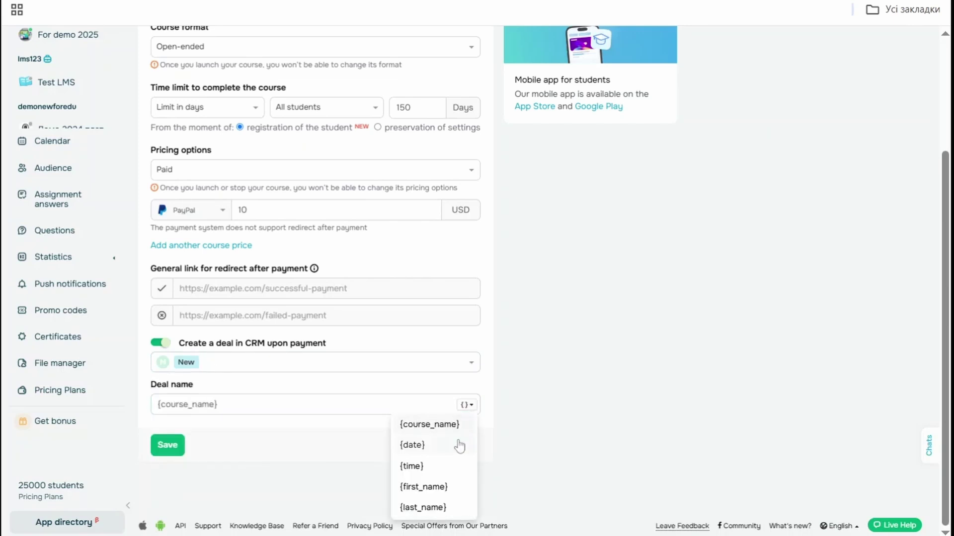
left_click(455, 448)
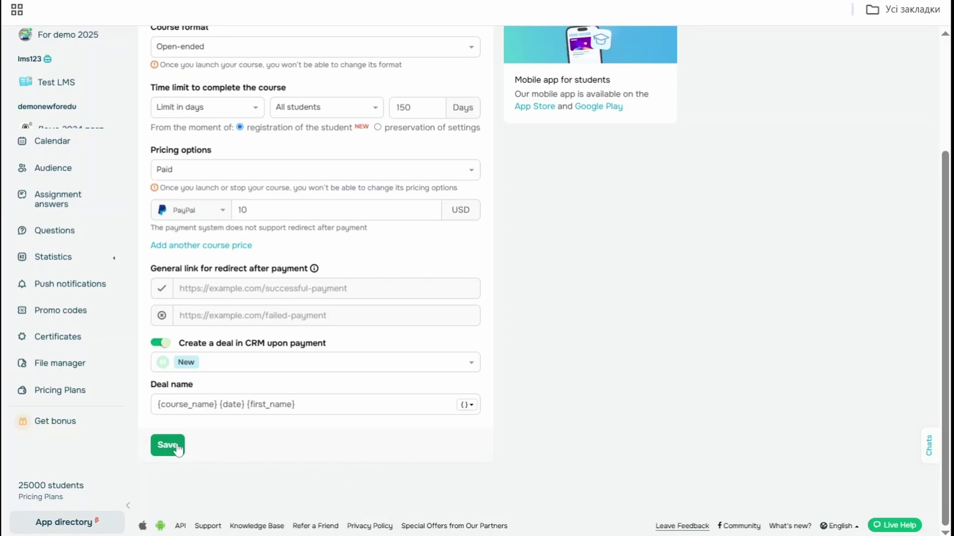
left_click(168, 445)
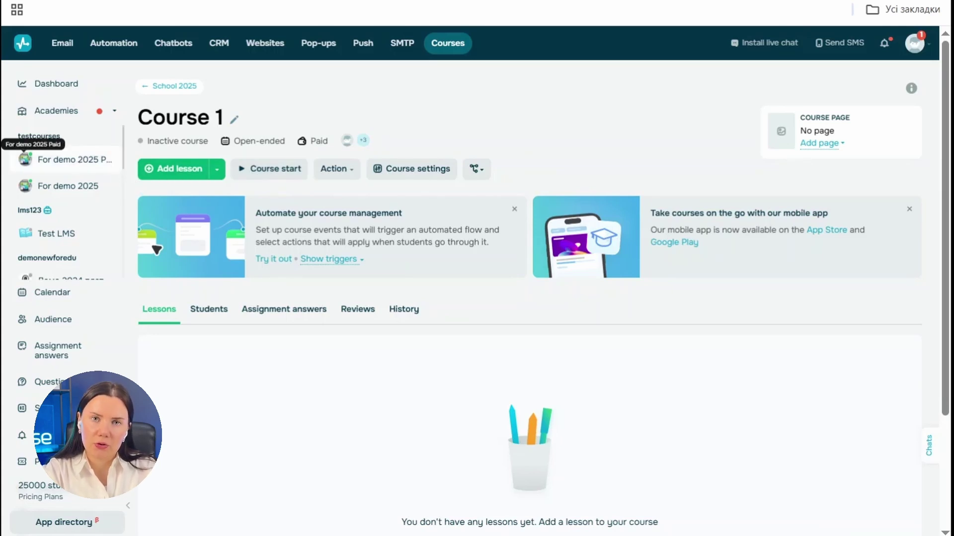
Open the How to Start an Online Course section of the For demo 2025 Paid course and examine its heading and page style
left_click(79, 160)
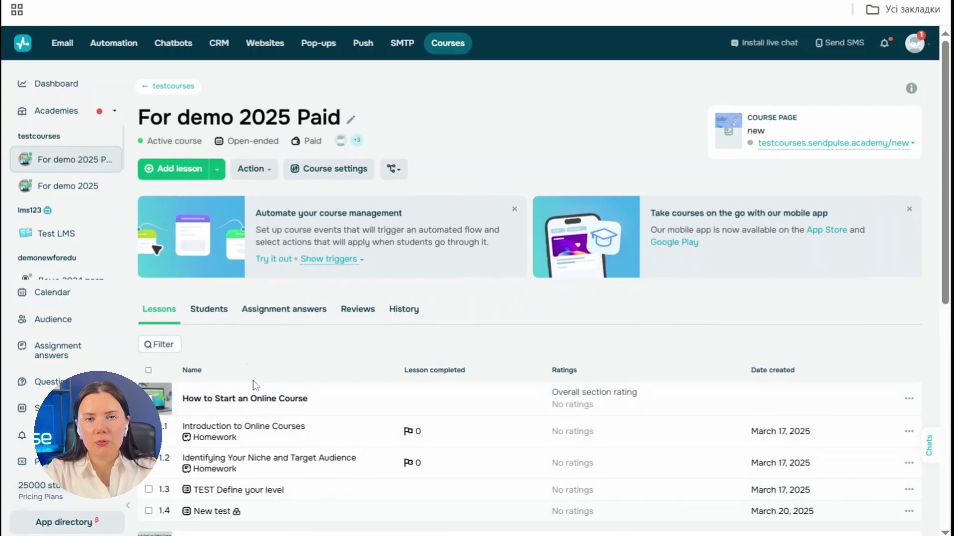
left_click(277, 404)
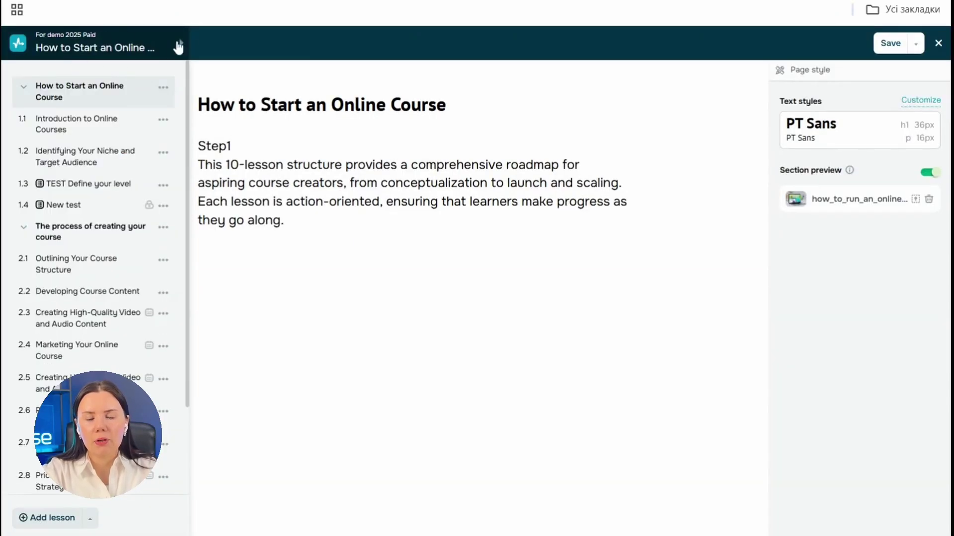
left_click(179, 43)
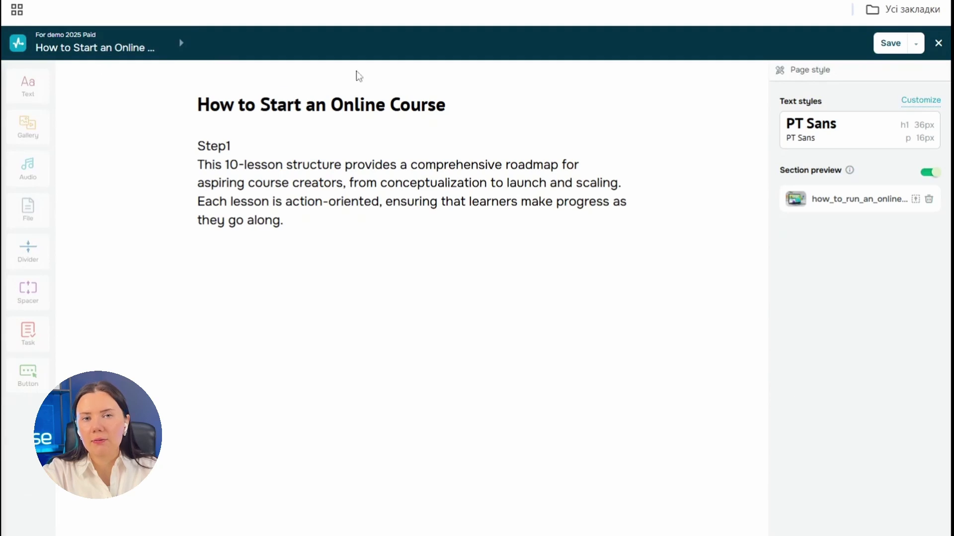
left_click(437, 106)
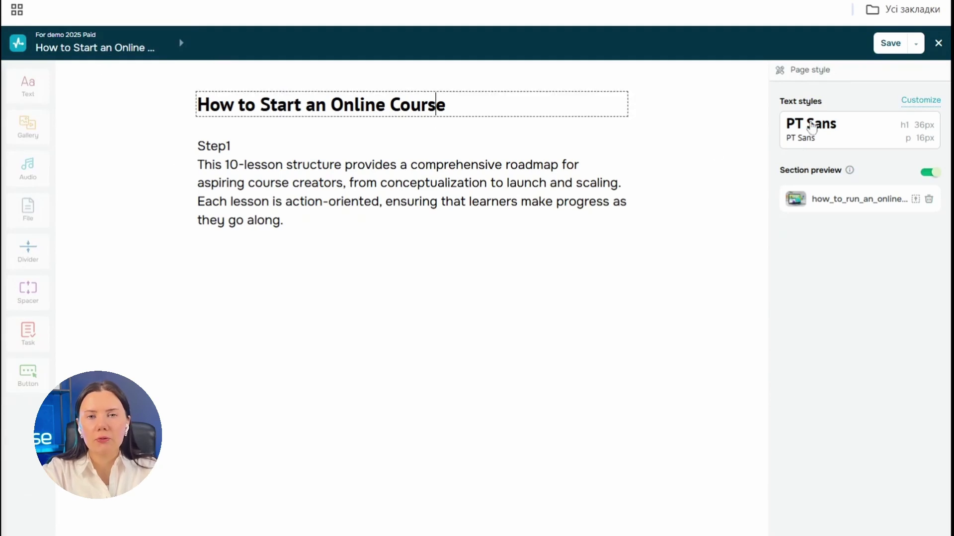
left_click(109, 172)
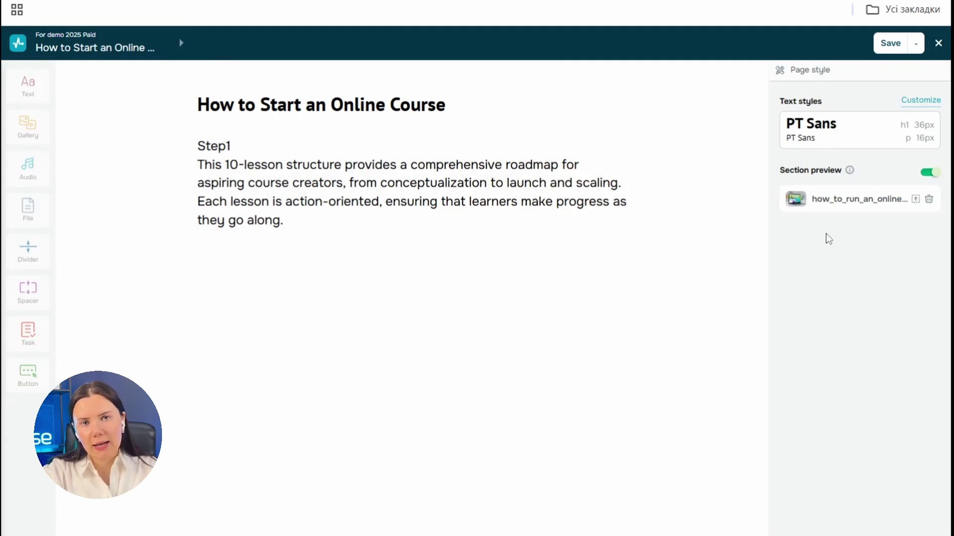
Open lesson 1.1, Introduction to Online Courses, and collapse the lesson list to reveal the content elements
left_click(181, 42)
left_click(103, 127)
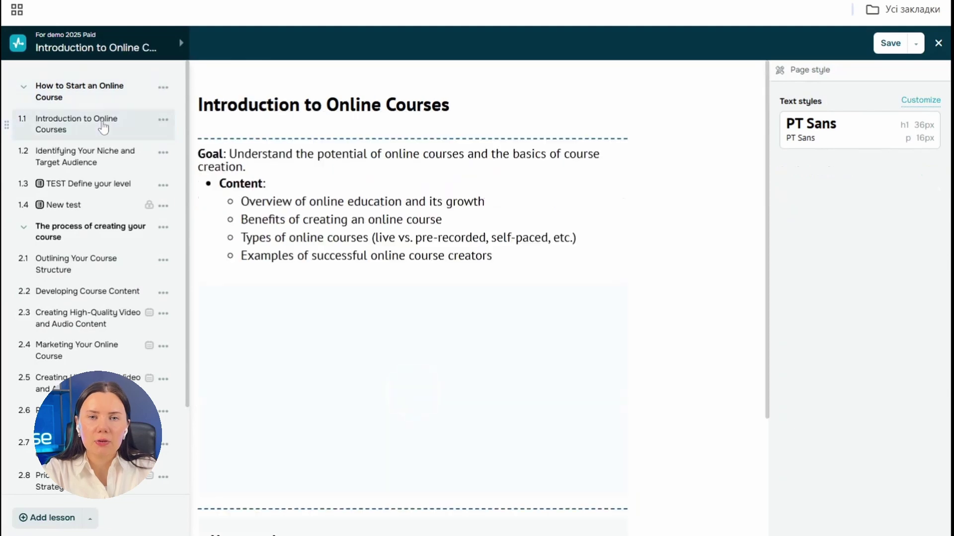
left_click(180, 46)
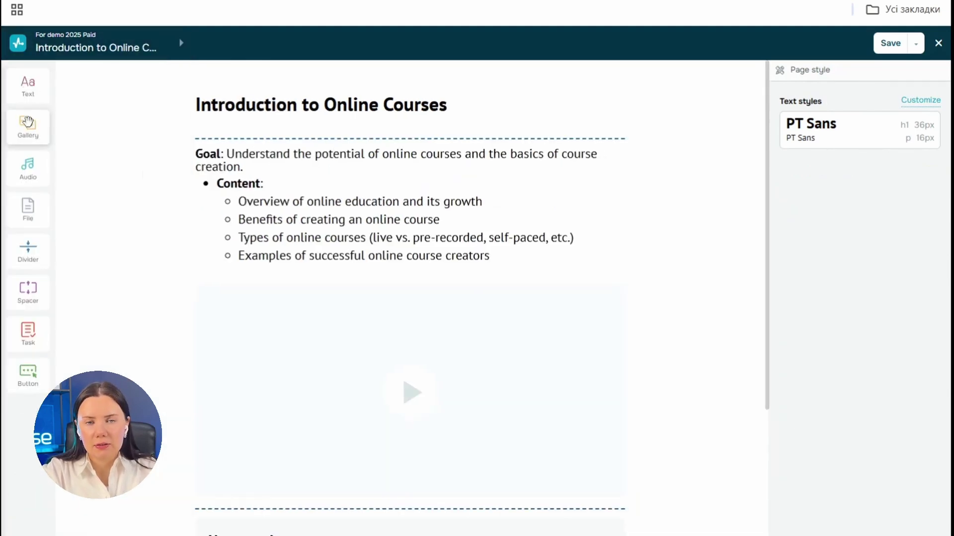
Switch the lesson's gallery block to Carousel and back to Video, trying the Download and YouTube Link sources
left_click(488, 326)
left_click(821, 124)
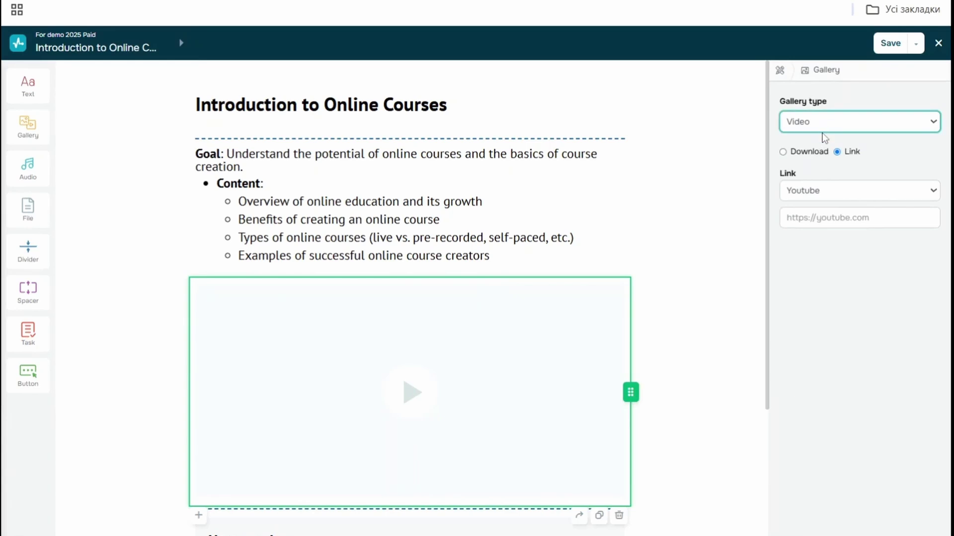
left_click(823, 156)
left_click(839, 127)
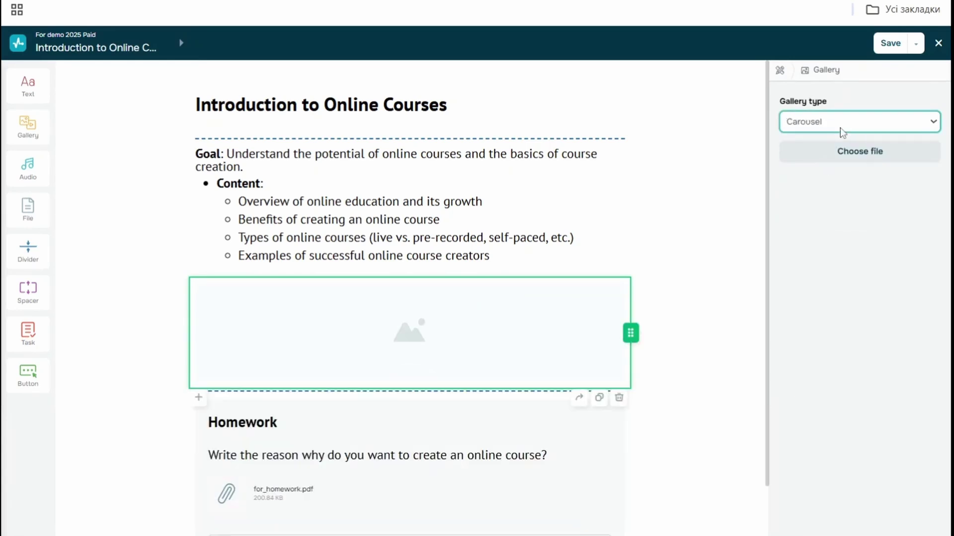
left_click(820, 175)
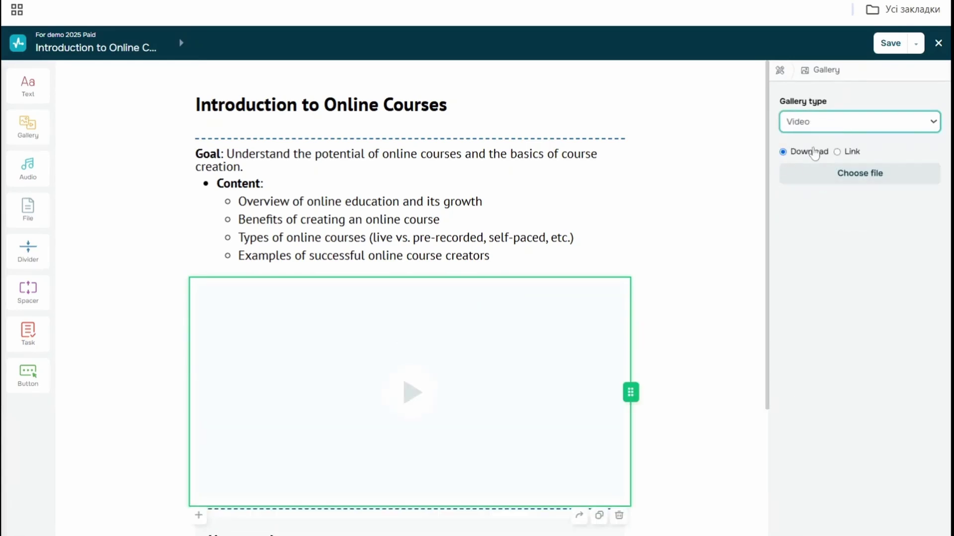
left_click(847, 153)
left_click(821, 192)
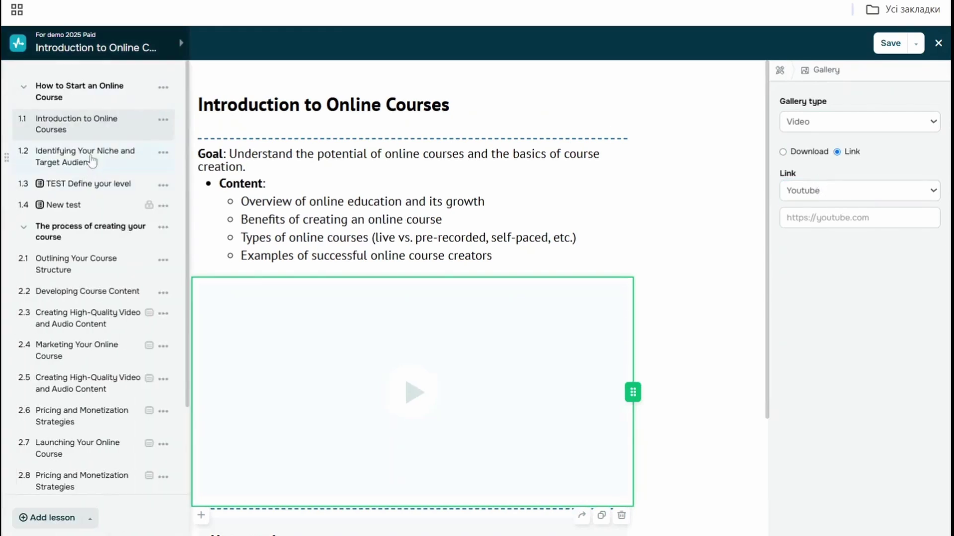
Open lesson 1.2, Identifying Your Niche and Target Audience, and examine its video's watermark position, display duration and display frequency options
left_click(91, 158)
left_click(517, 318)
scroll(572, 318, "down", 3)
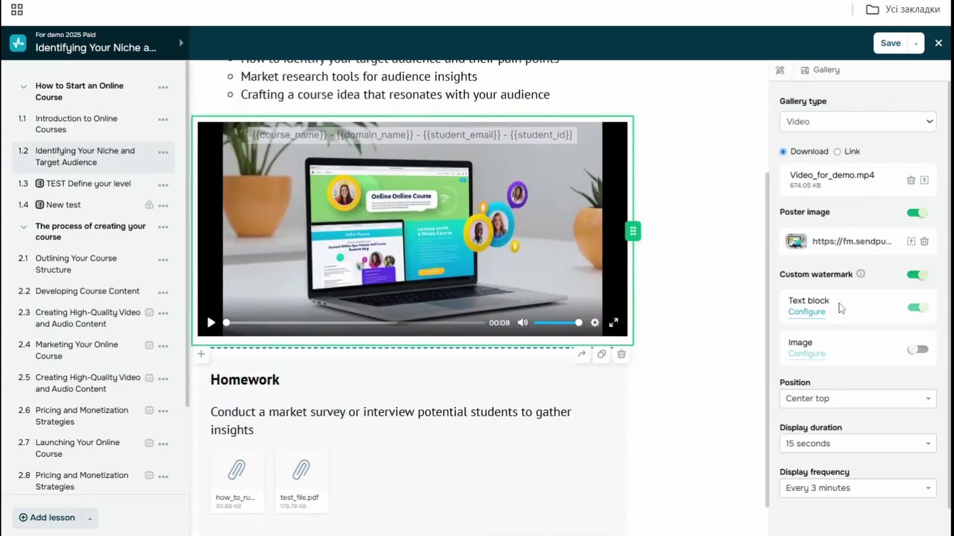
scroll(802, 247, "down", 1)
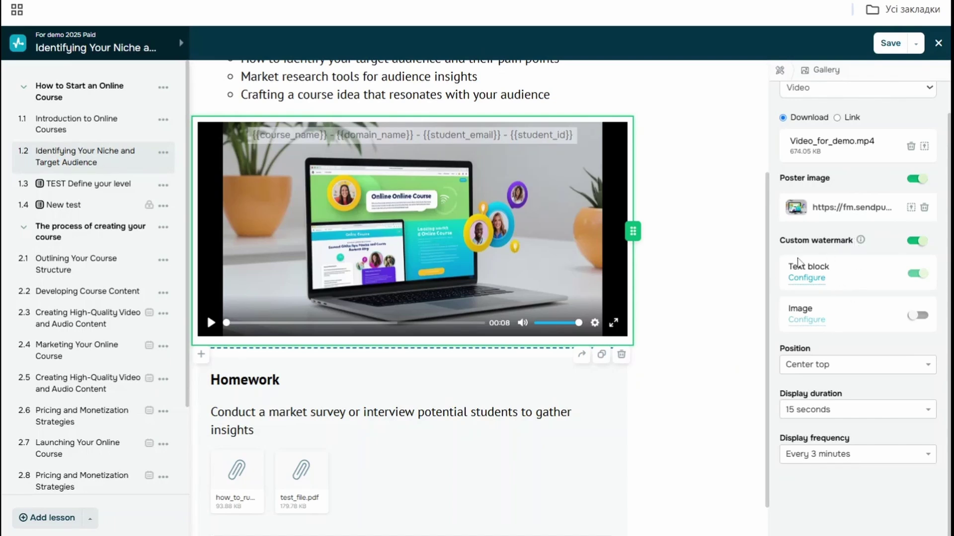
left_click(828, 369)
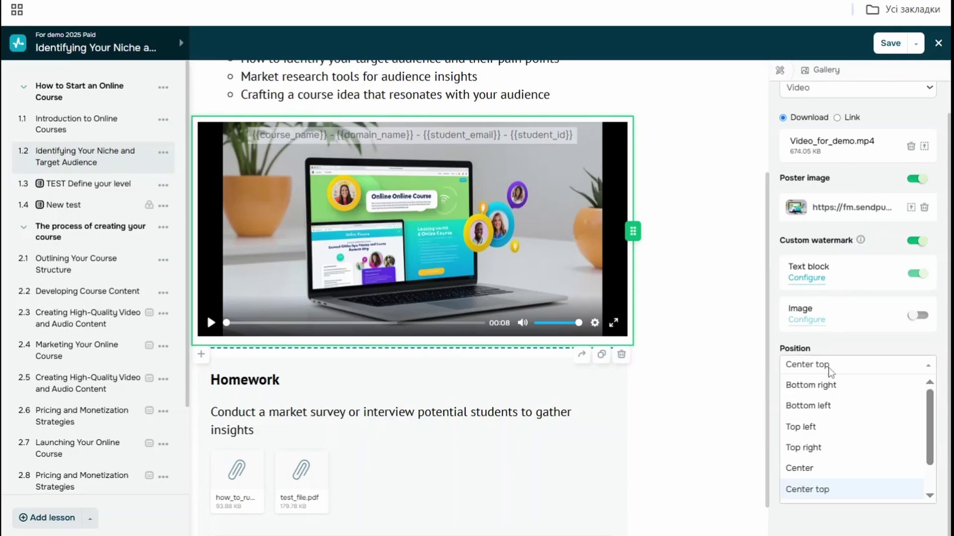
left_click(828, 370)
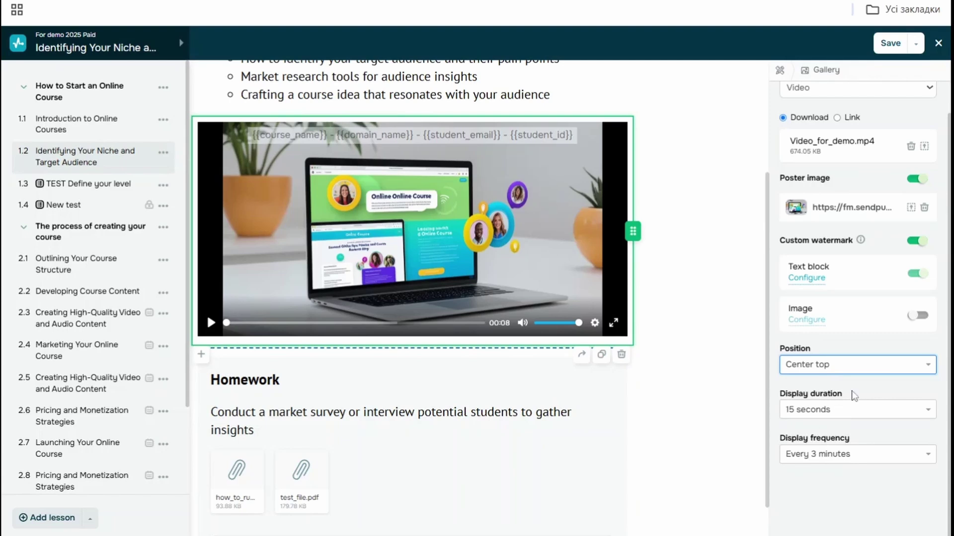
left_click(835, 411)
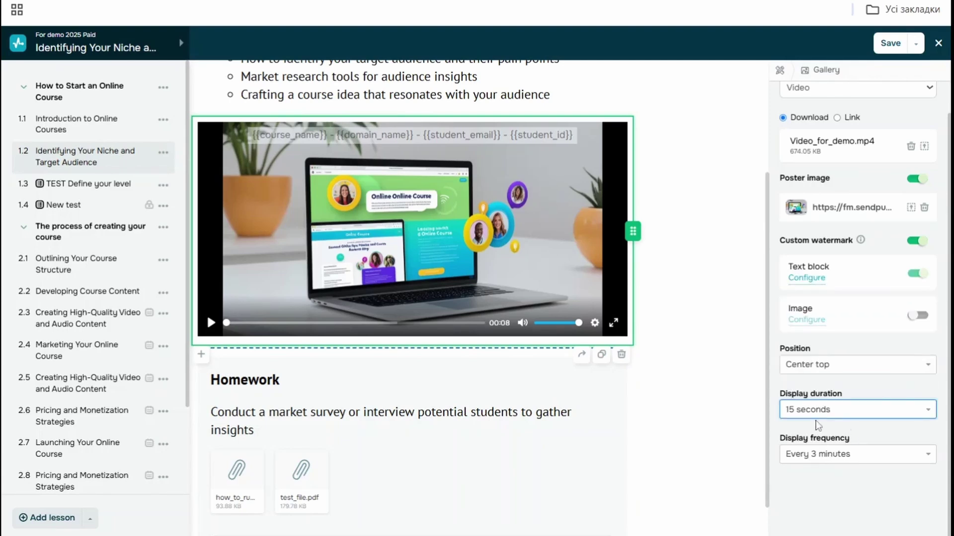
left_click(804, 458)
left_click(803, 457)
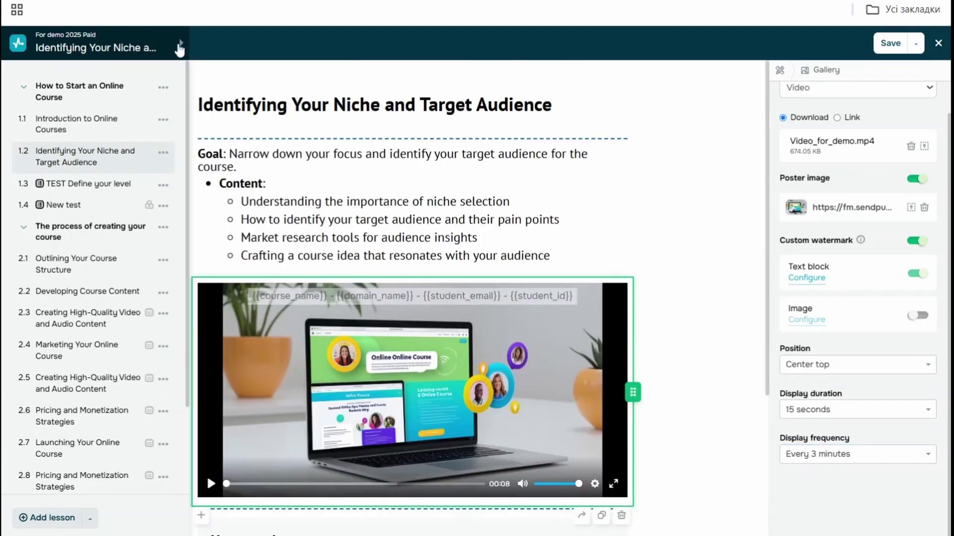
Collapse the lesson list and try the horizontal appearance on the homework's file block before restoring the vertical one
left_click(181, 43)
scroll(156, 187, "down", 5)
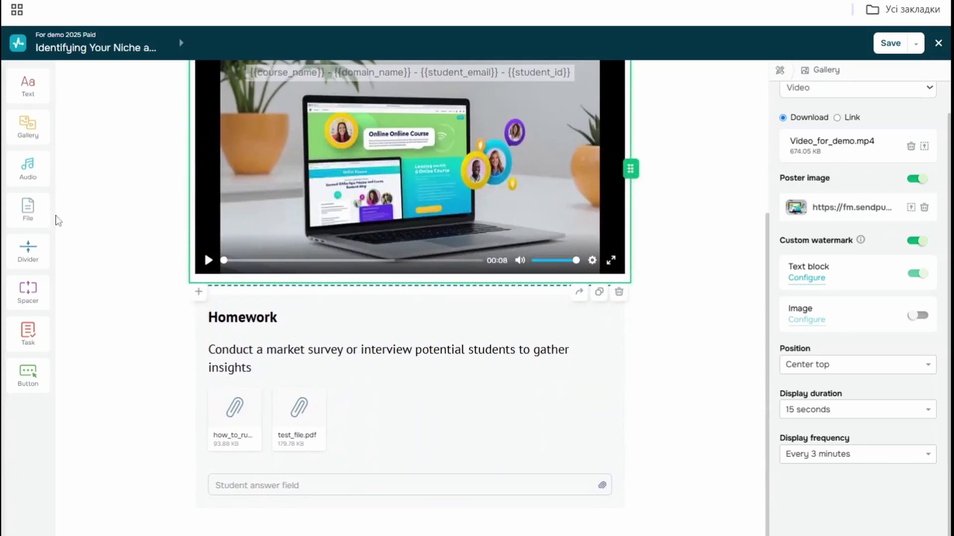
left_click(375, 416)
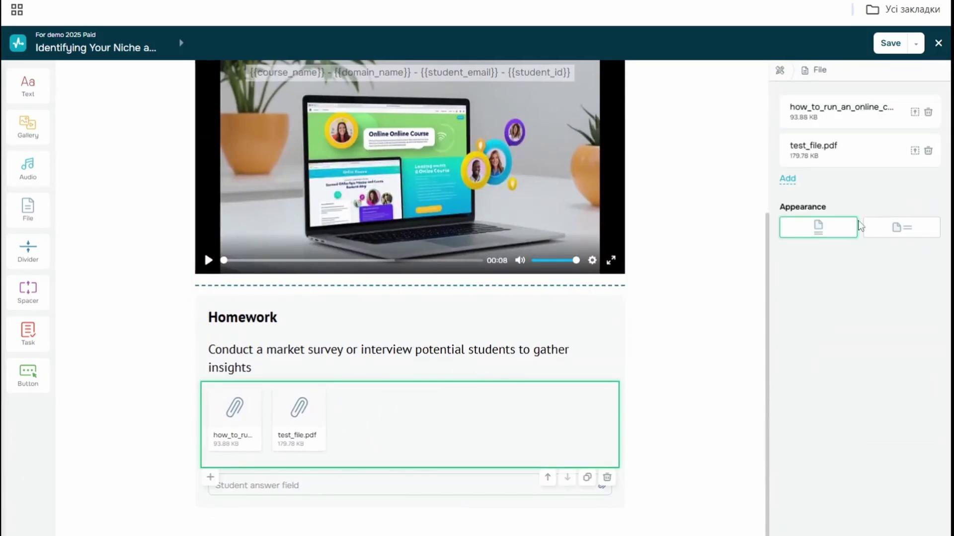
left_click(898, 226)
left_click(818, 227)
Set the Homework task in lesson 1.2 to auto-accept answers after 1 hour
left_click(256, 317)
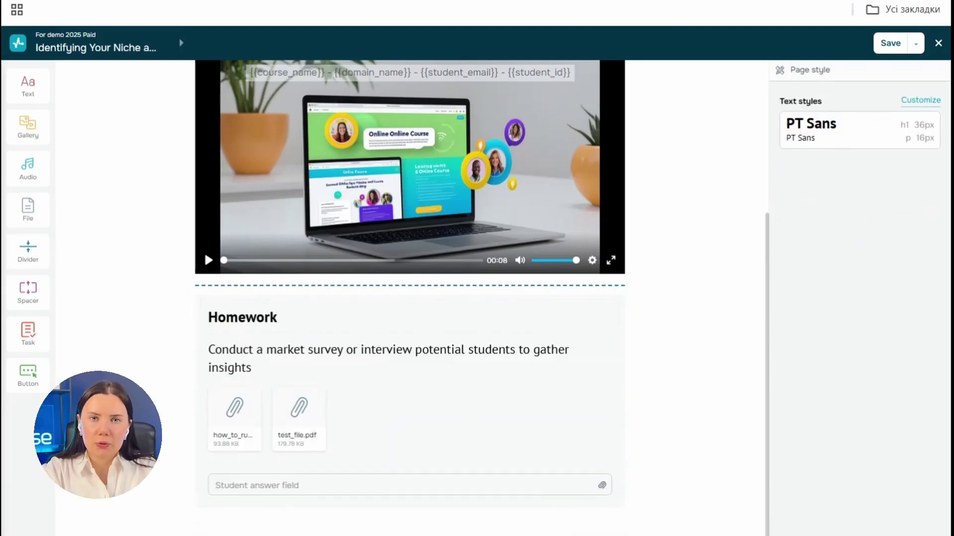
left_click(343, 317)
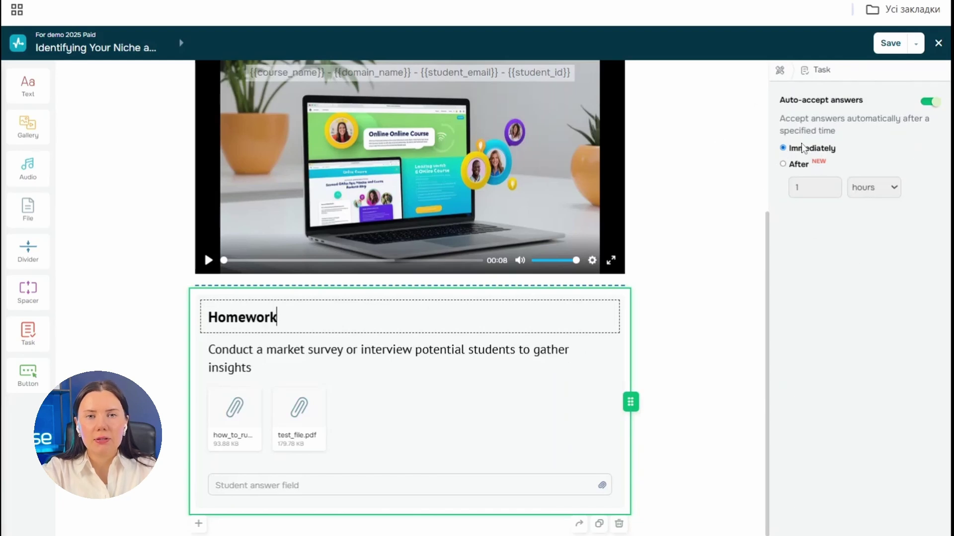
left_click(795, 164)
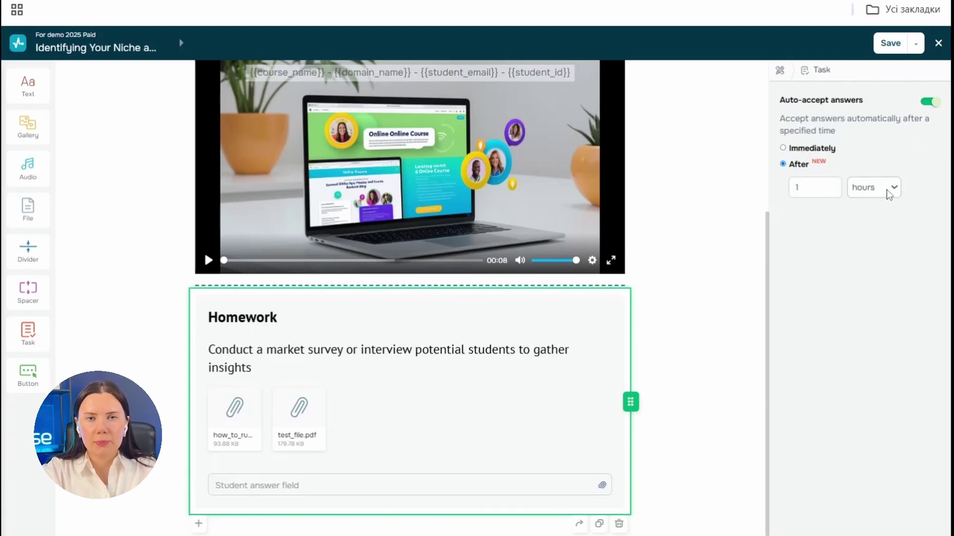
left_click(888, 193)
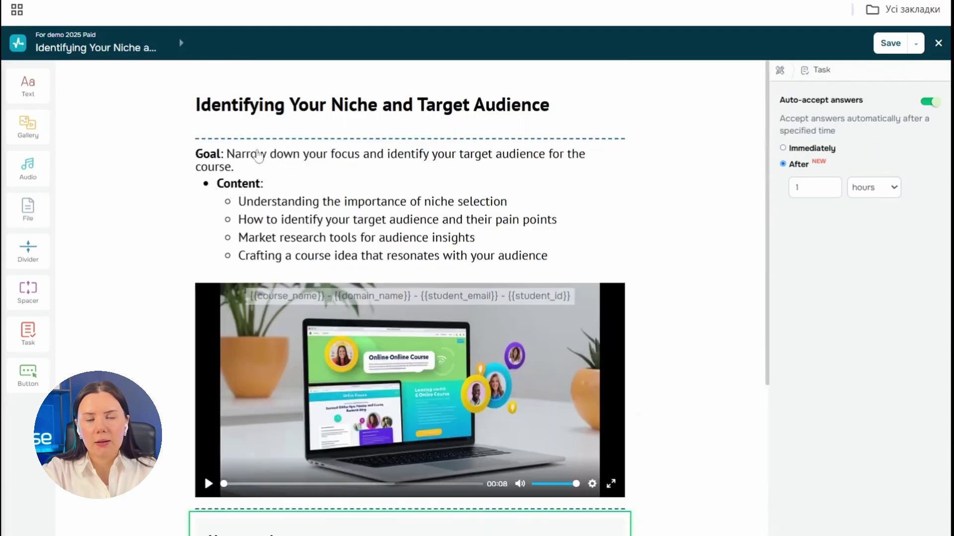
scroll(478, 177, "down", 3)
scroll(479, 183, "down", 1)
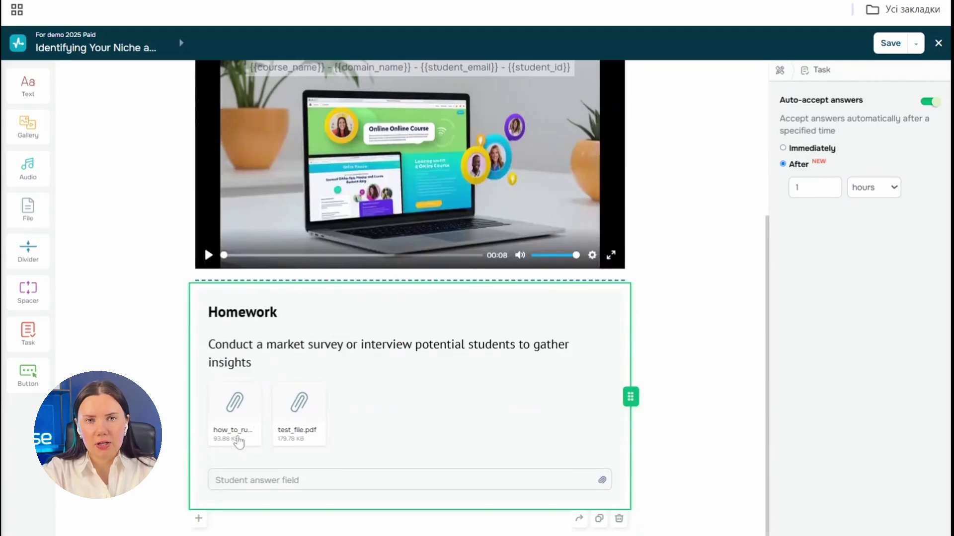
Reveal the lesson list again and view the management options available for lesson 1.2
left_click(180, 44)
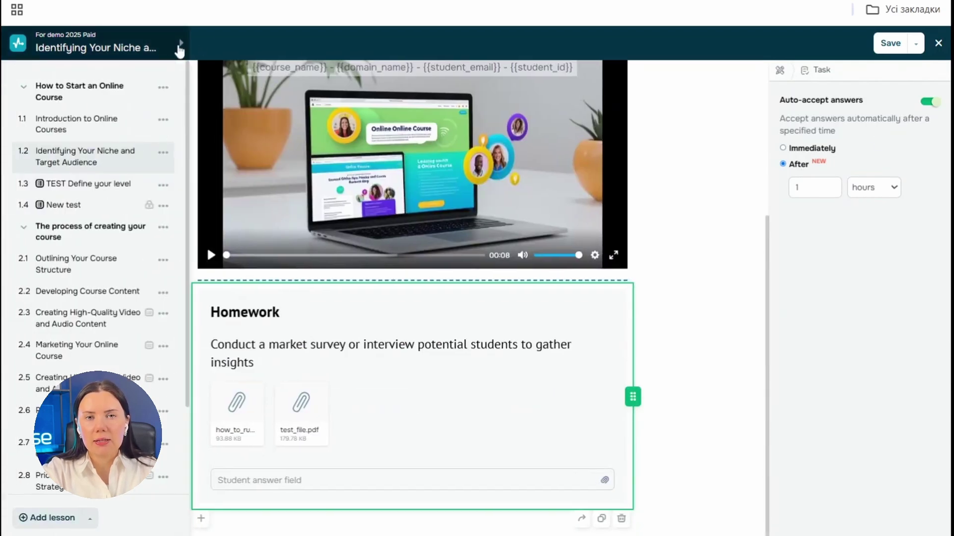
left_click(163, 152)
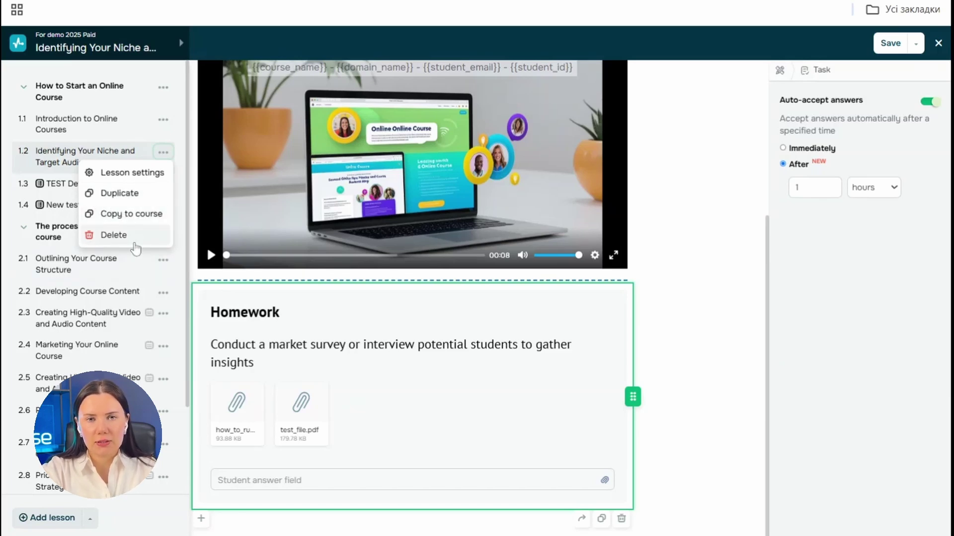
scroll(191, 116, "up", 5)
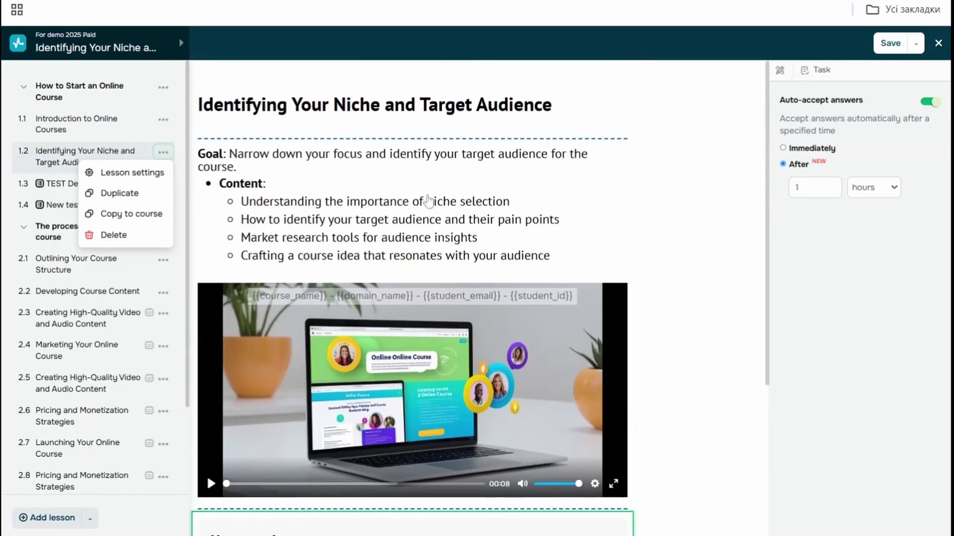
left_click(163, 88)
Schedule content availability for lesson 1.1, Introduction to Online Courses, on 2025-03-22 at 00:00, leaving it as a non-checkpoint lesson
left_click(43, 131)
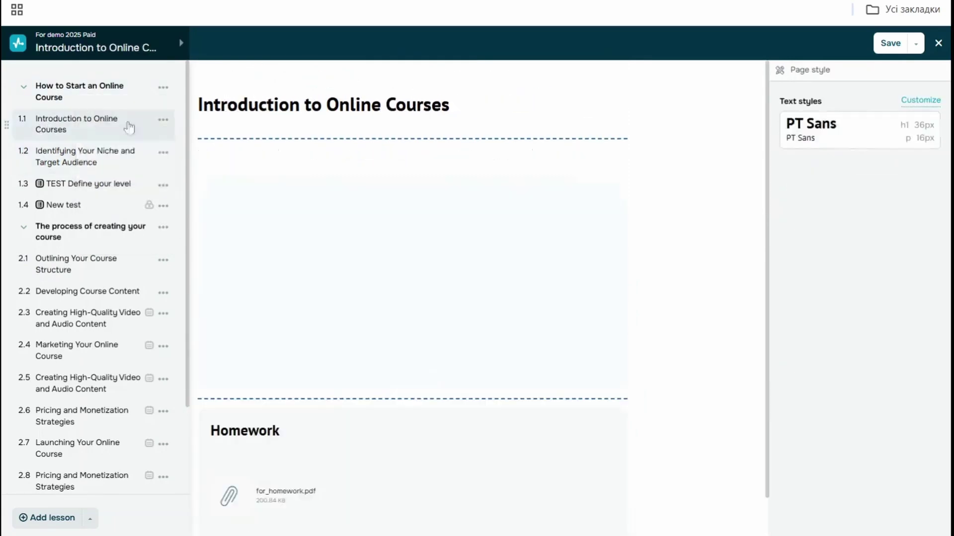
left_click(163, 120)
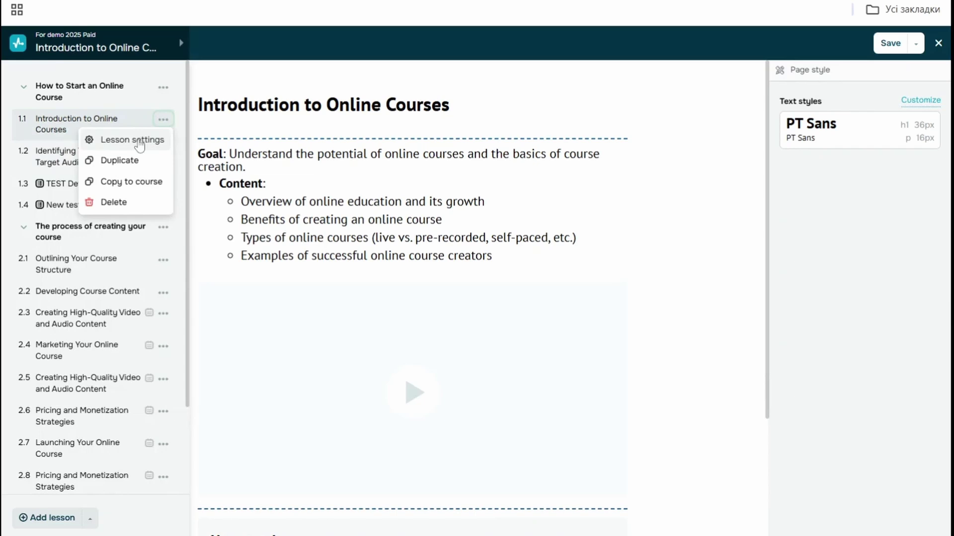
left_click(139, 142)
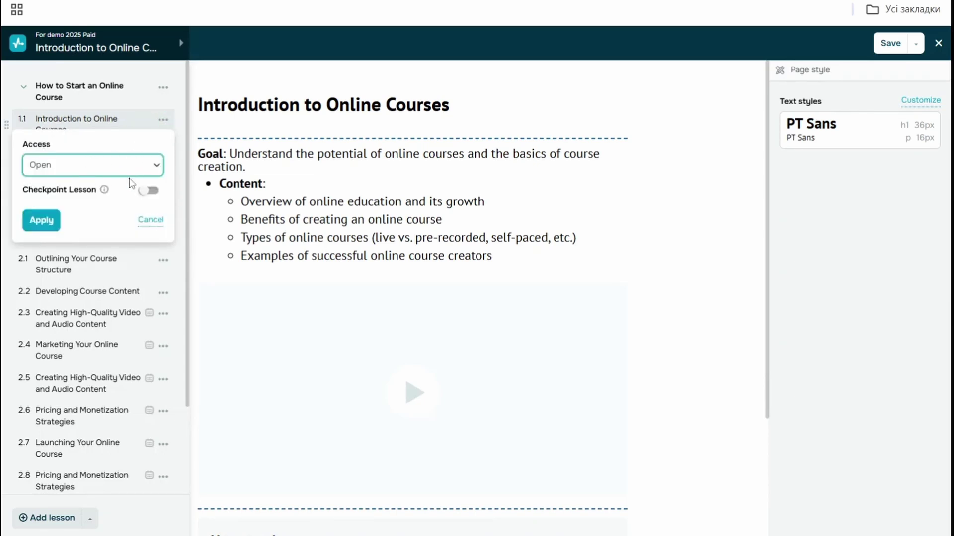
left_click(117, 169)
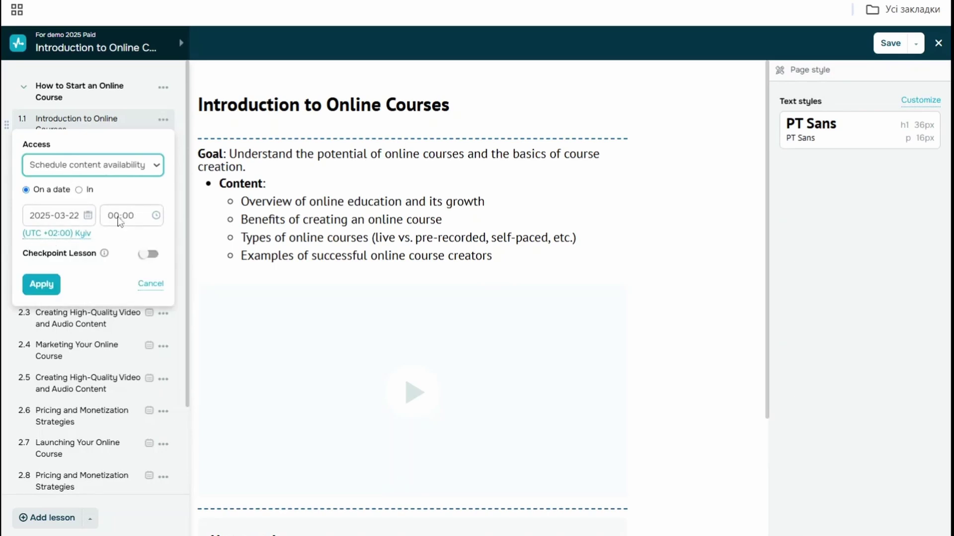
left_click(149, 255)
left_click(149, 255)
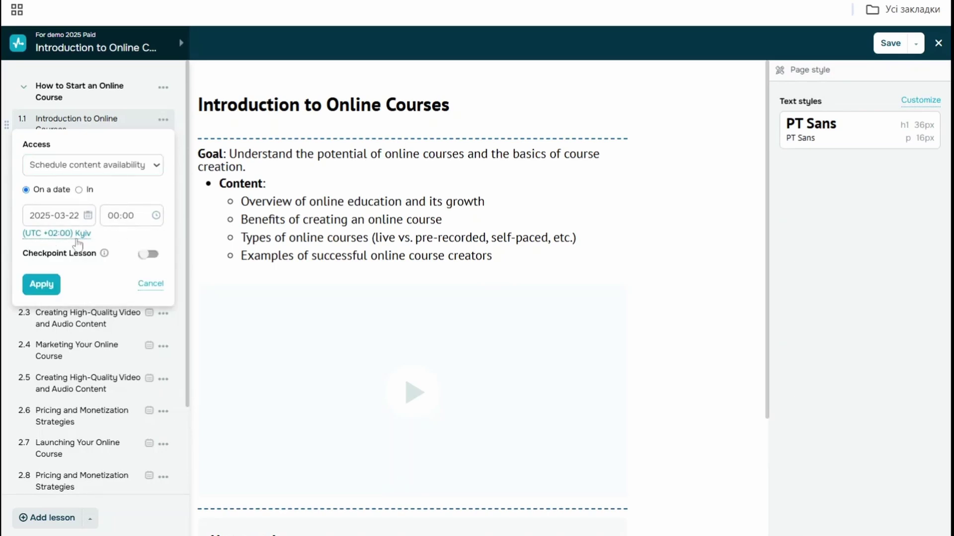
left_click(41, 286)
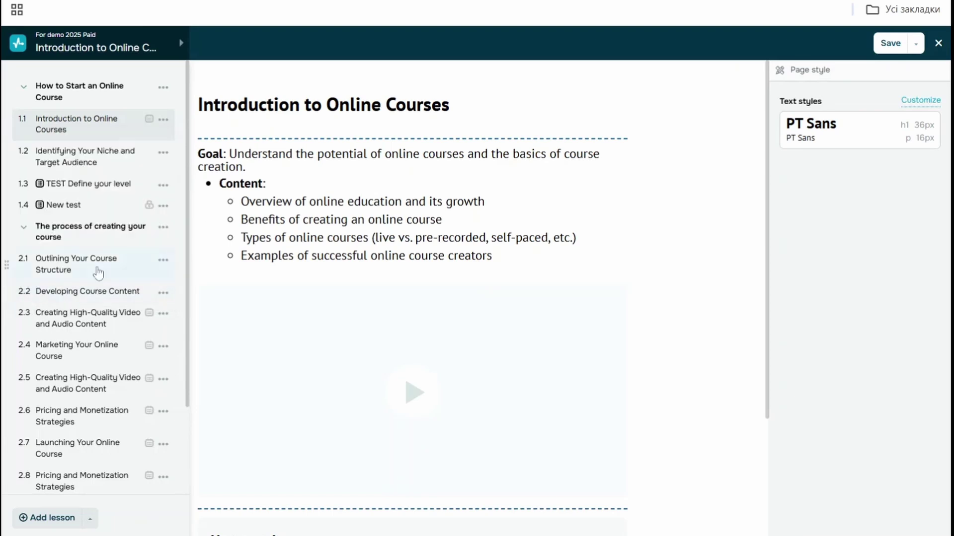
Set lesson 1.2's access to scheduled content availability using the In option instead of a fixed date
left_click(163, 153)
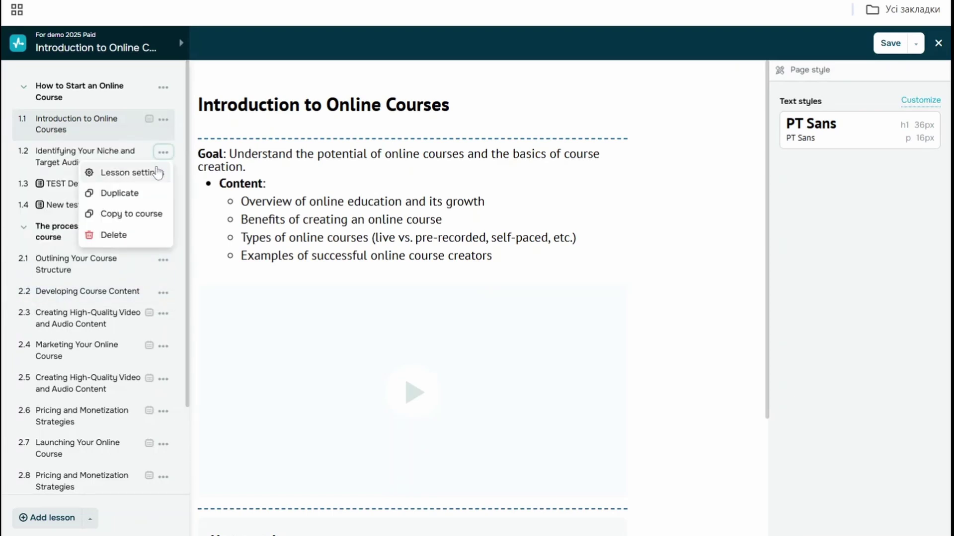
left_click(132, 173)
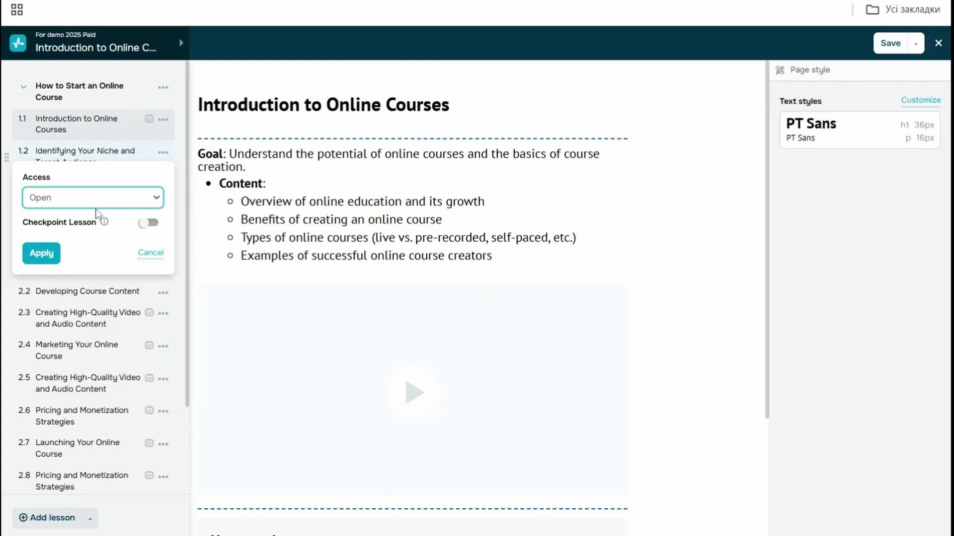
left_click(82, 227)
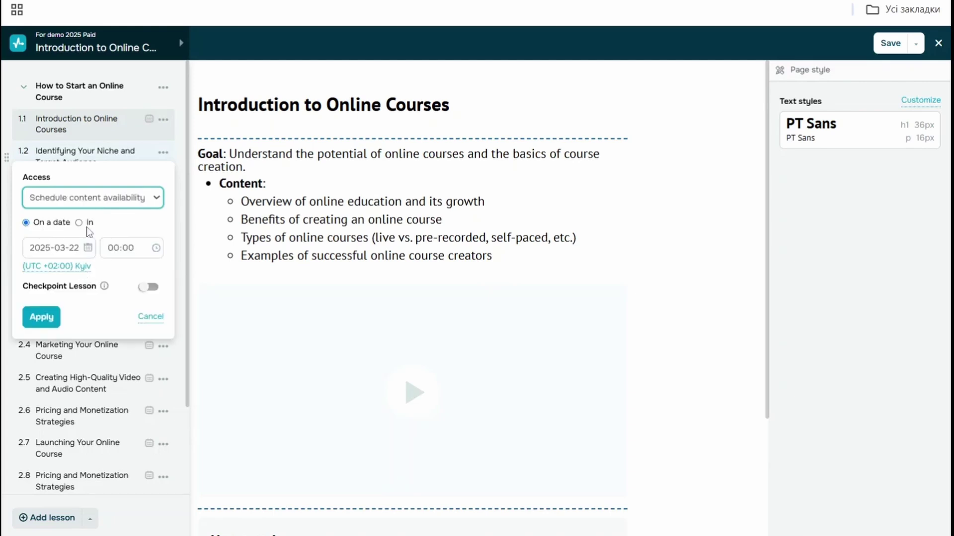
left_click(87, 224)
left_click(32, 275)
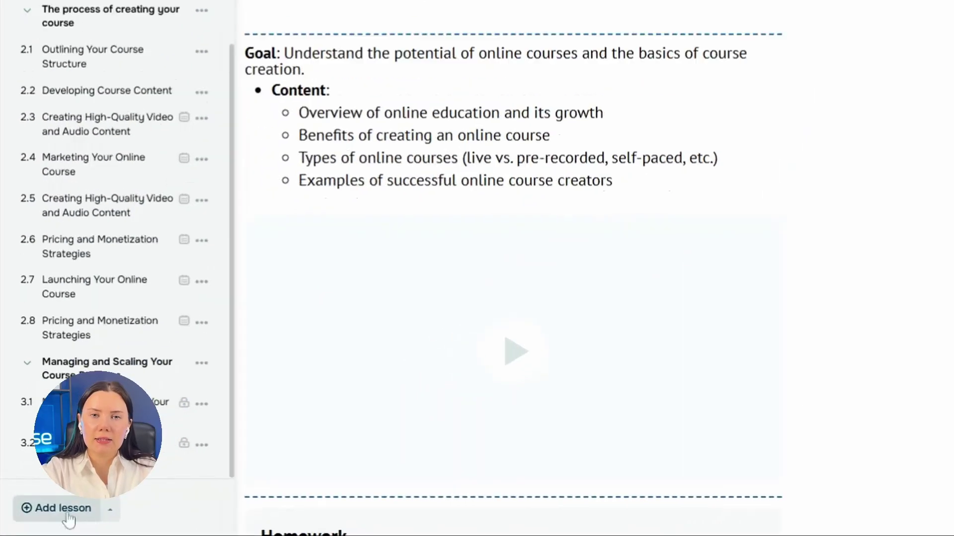
Add a new test to the How to Start an Online Course section and review its access and attempt settings without changing them
left_click(111, 512)
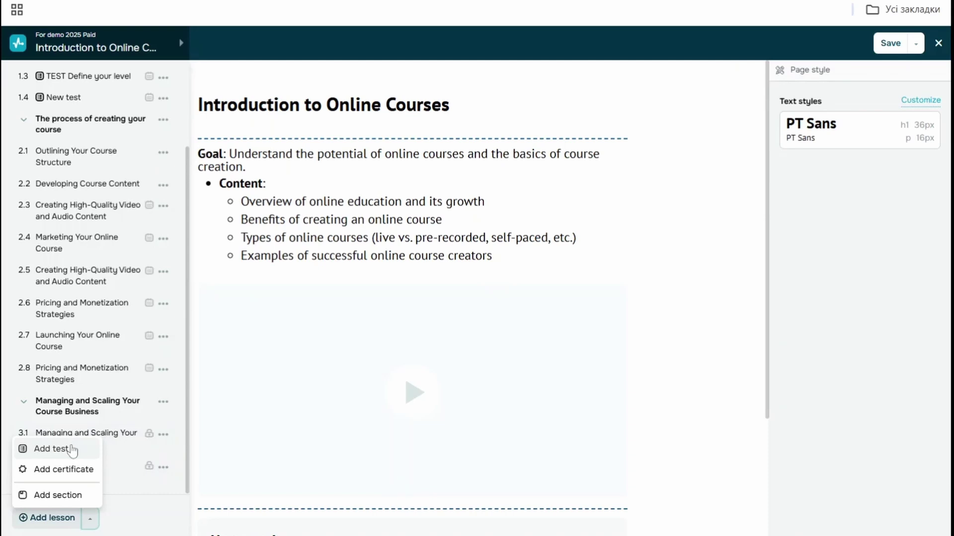
left_click(75, 443)
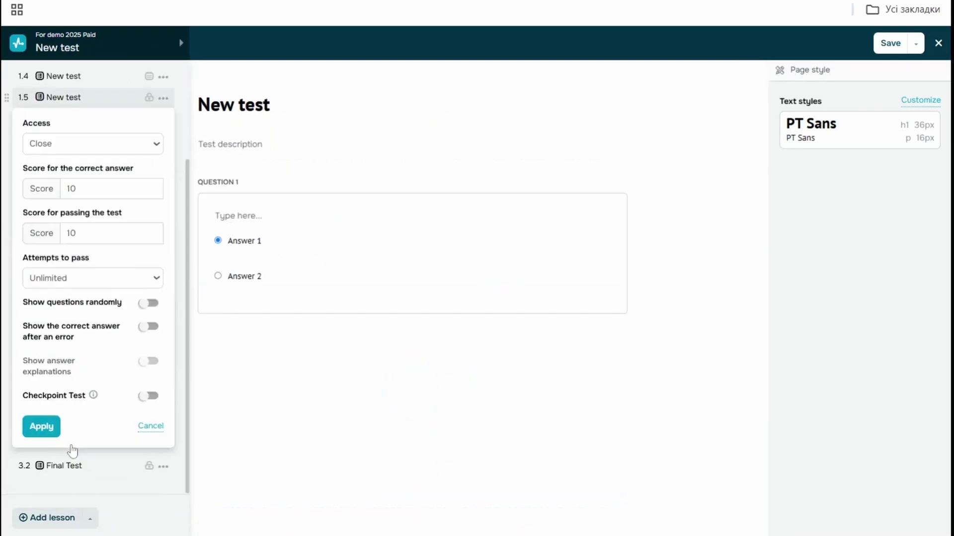
left_click(93, 147)
left_click_drag(29, 171, 119, 173)
left_click(119, 173)
left_click(87, 284)
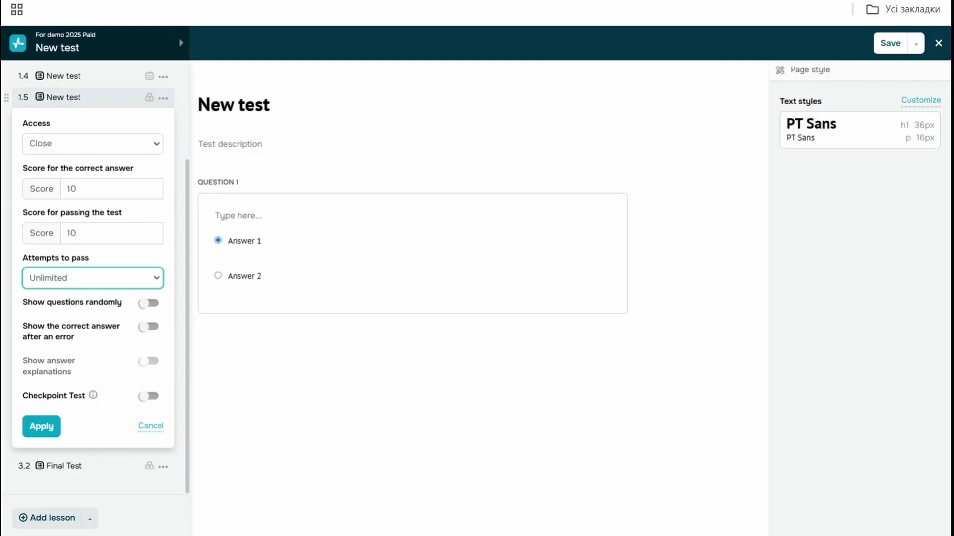
left_click(150, 430)
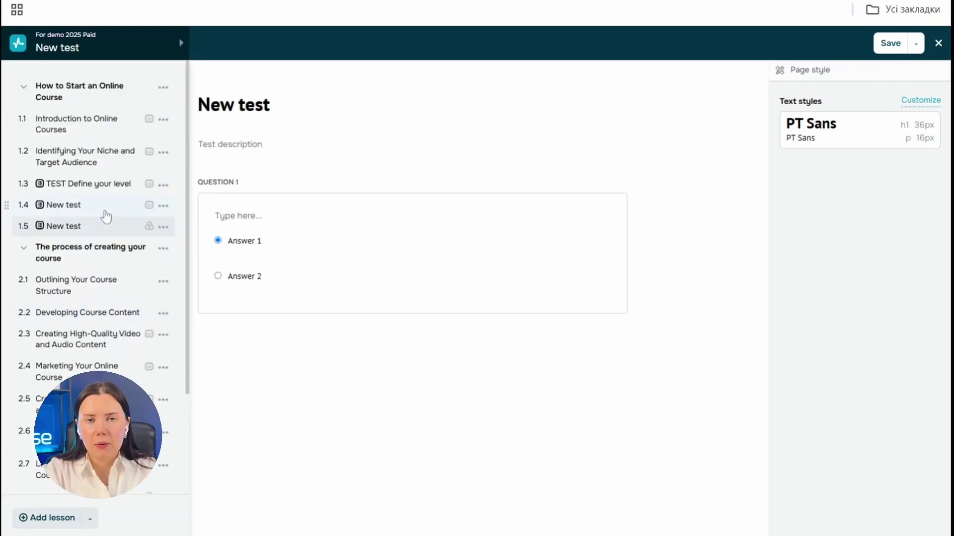
Open the TEST Define your level test and examine the answer settings of questions 1 and 2
left_click(82, 189)
left_click(520, 289)
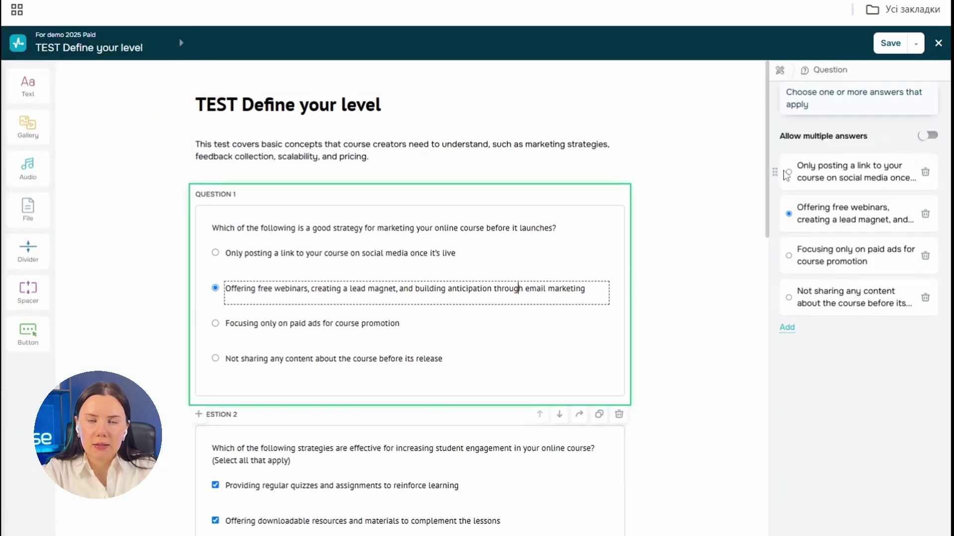
mouse_move(775, 170)
left_mouse_down()
mouse_move(777, 203)
mouse_move(784, 171)
left_mouse_up()
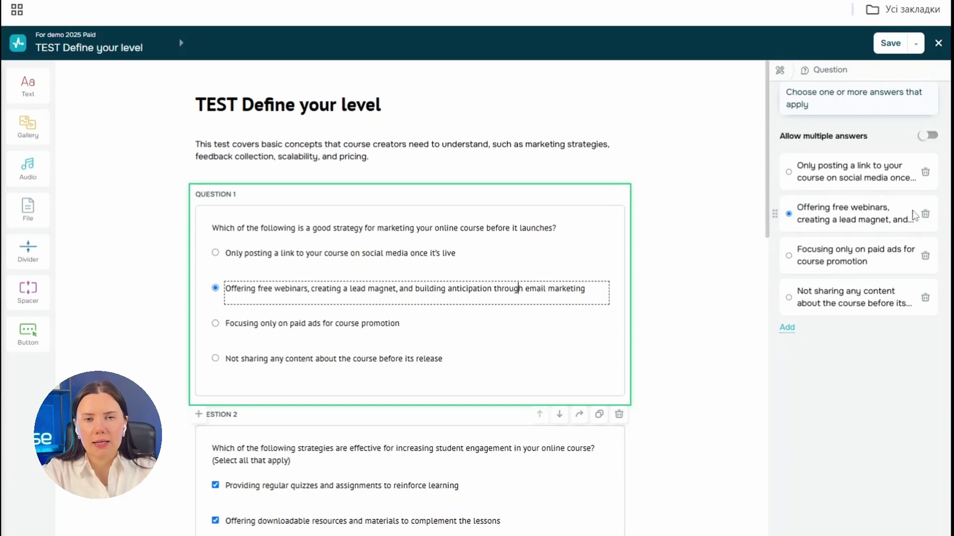
left_click(365, 415)
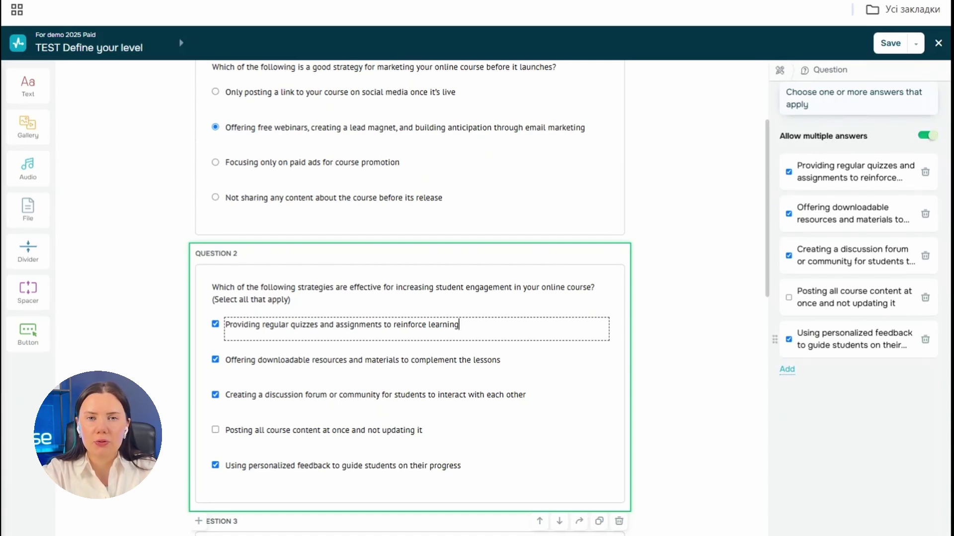
Try a sixth answer option on question 2 and remove it, then save and exit the test
left_click(786, 369)
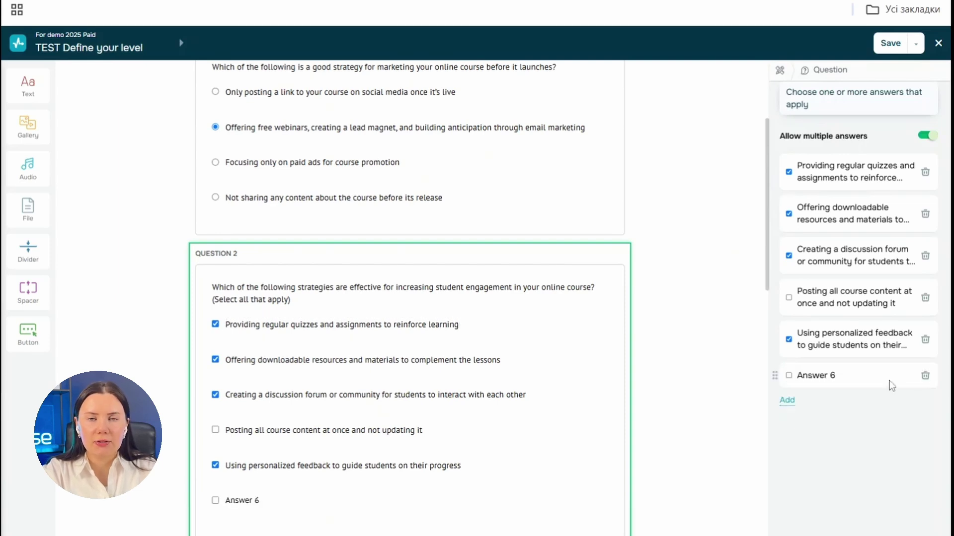
left_click(890, 43)
left_click(914, 48)
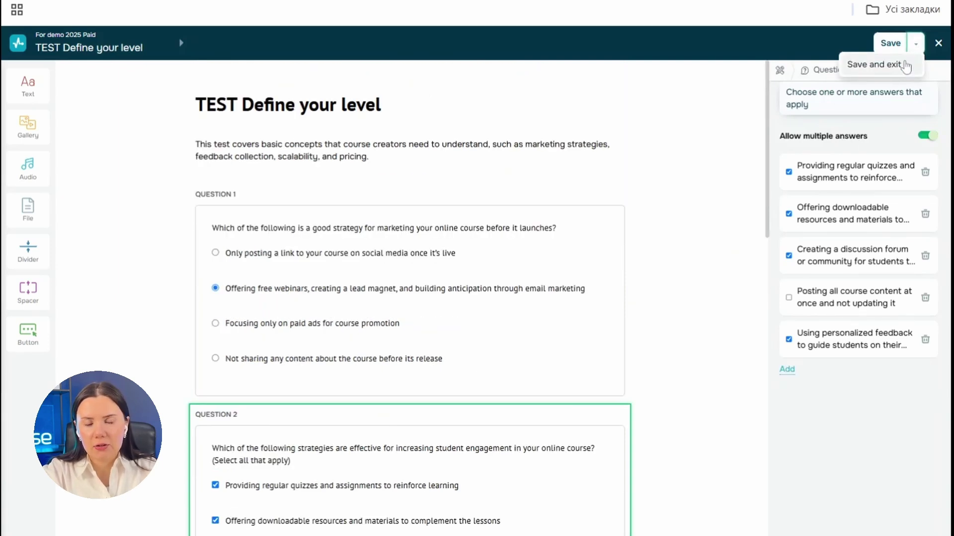
left_click(893, 63)
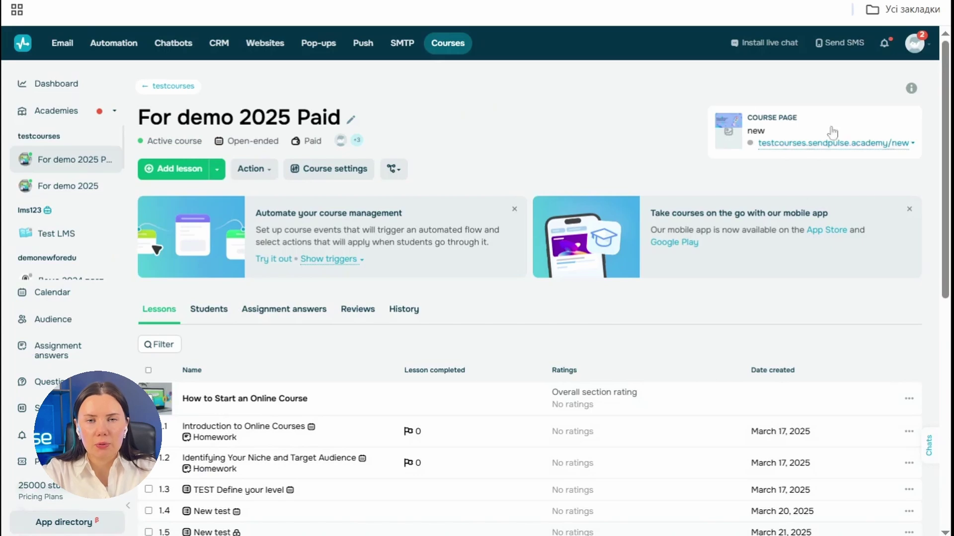
Show the For demo 2025 Paid course's student list and dismiss the notice about assigning roles to team members
left_click(218, 324)
scroll(712, 323, "down", 5)
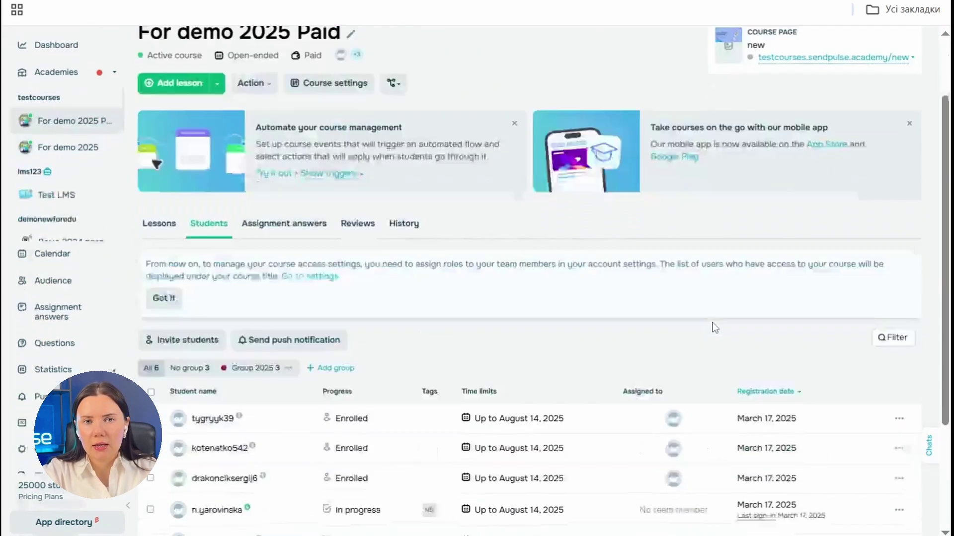
scroll(549, 198, "up", 3)
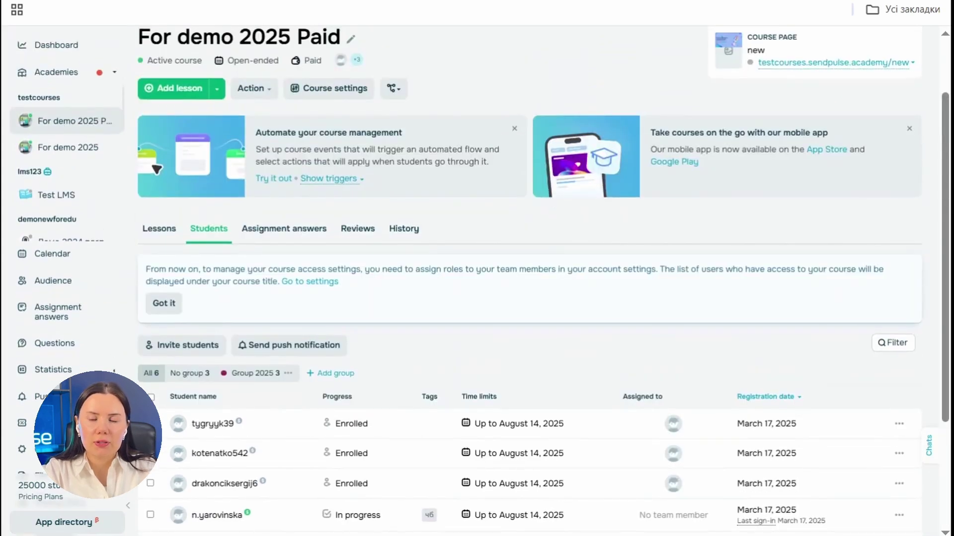
scroll(392, 155, "down", 2)
left_click(180, 223)
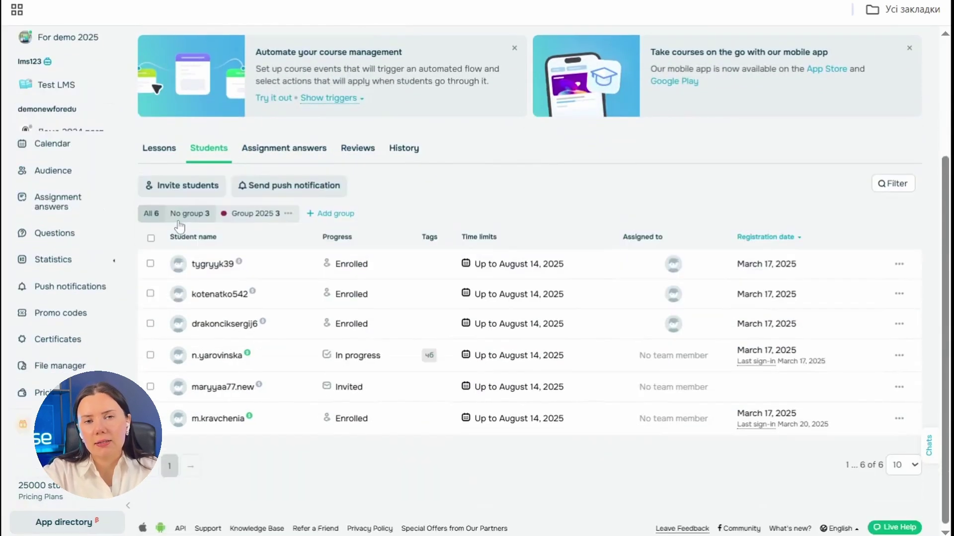
Review the manual, individual entry and from-other-courses ways of inviting students, closing the invitation form without sending anything
left_click(195, 188)
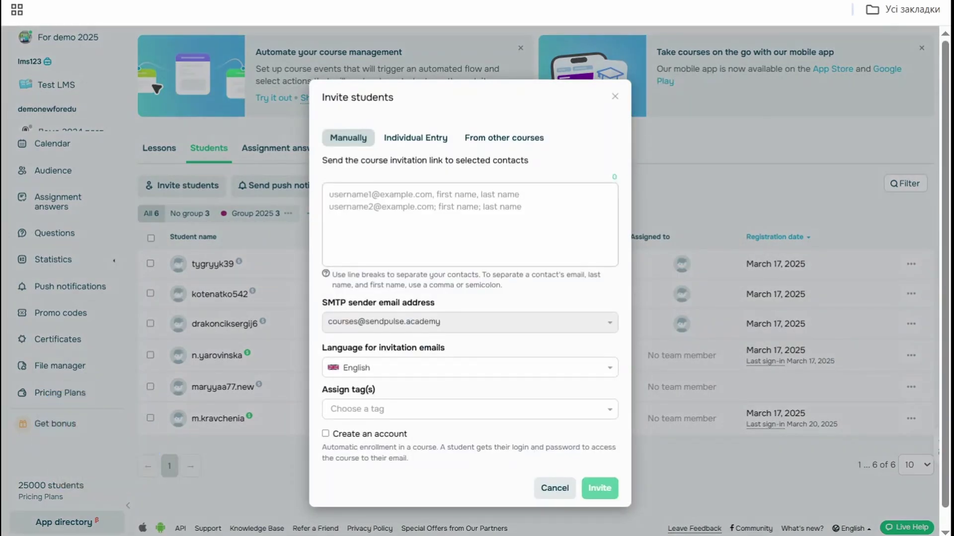
left_click(447, 219)
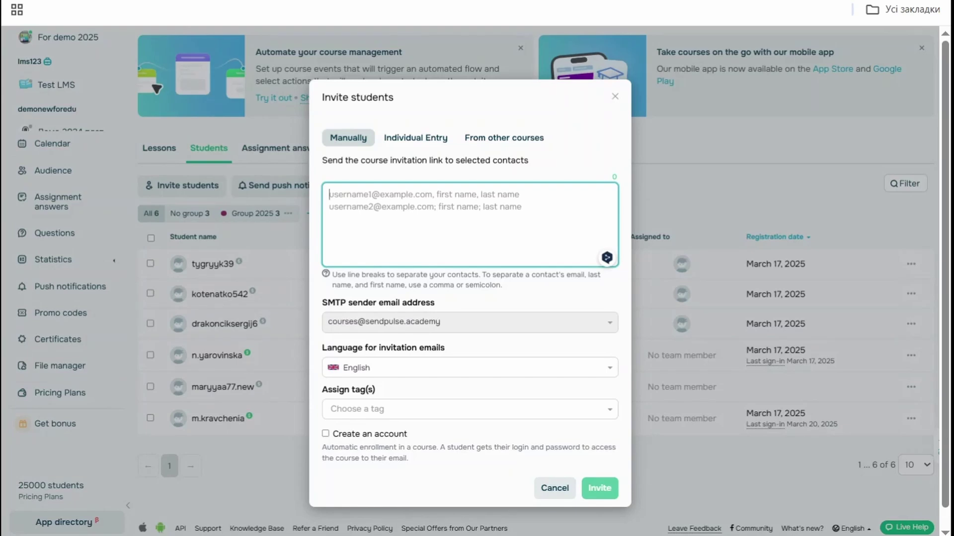
left_click(422, 143)
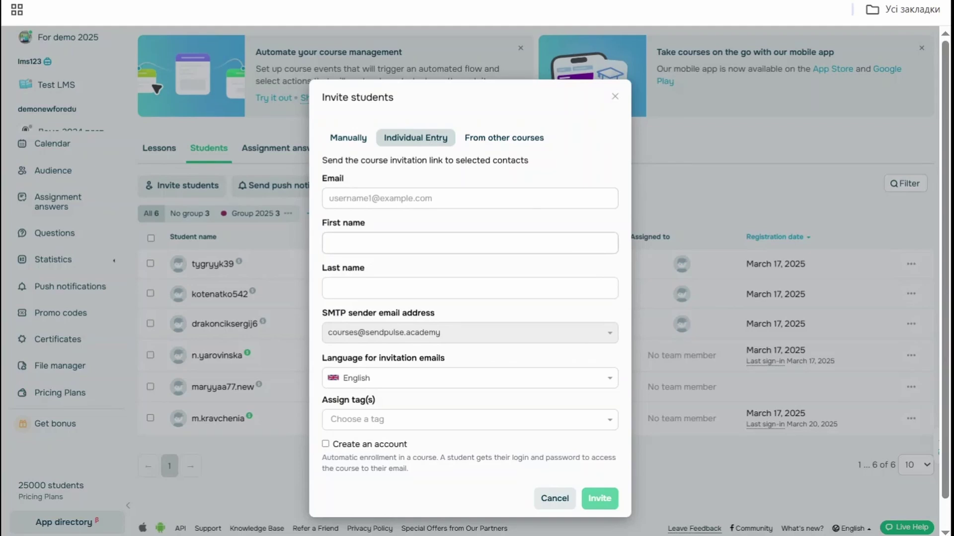
left_click(502, 141)
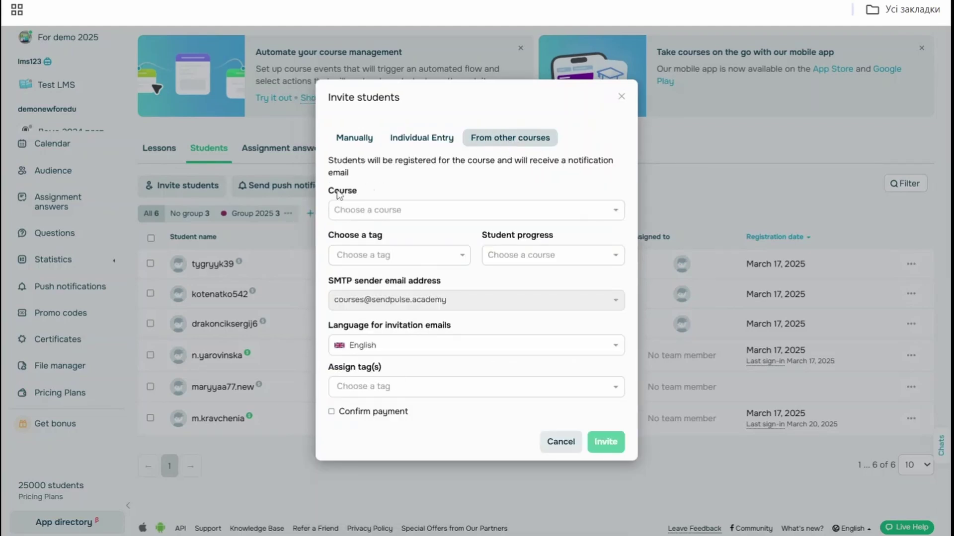
left_click(359, 139)
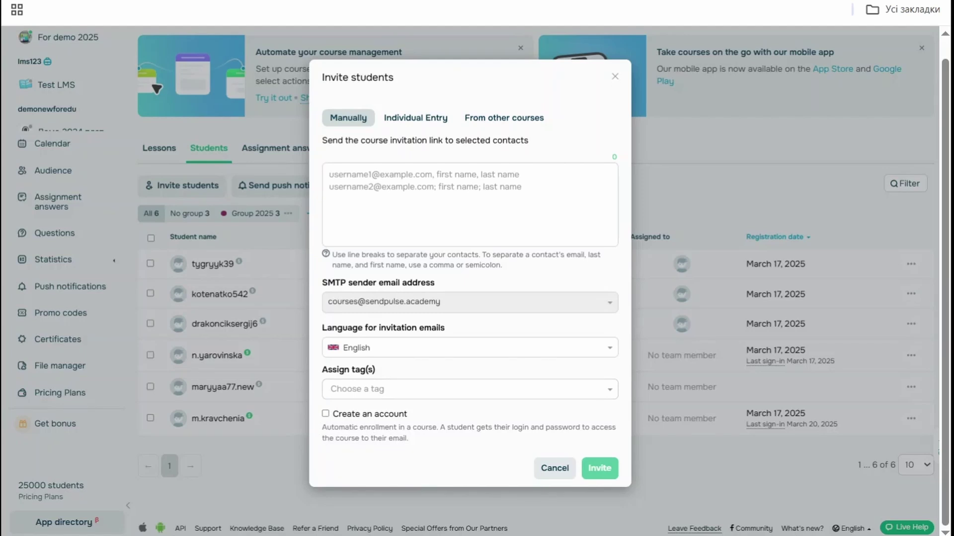
left_click(615, 77)
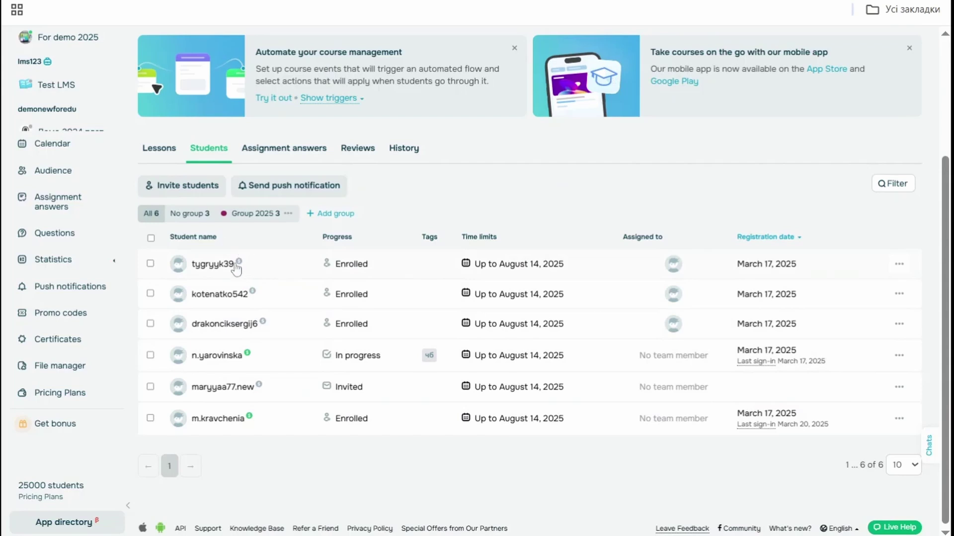
Check the students' payment status markers and view the management actions available for the first student in the list
mouse_move(239, 268)
mouse_move(249, 353)
left_click(899, 264)
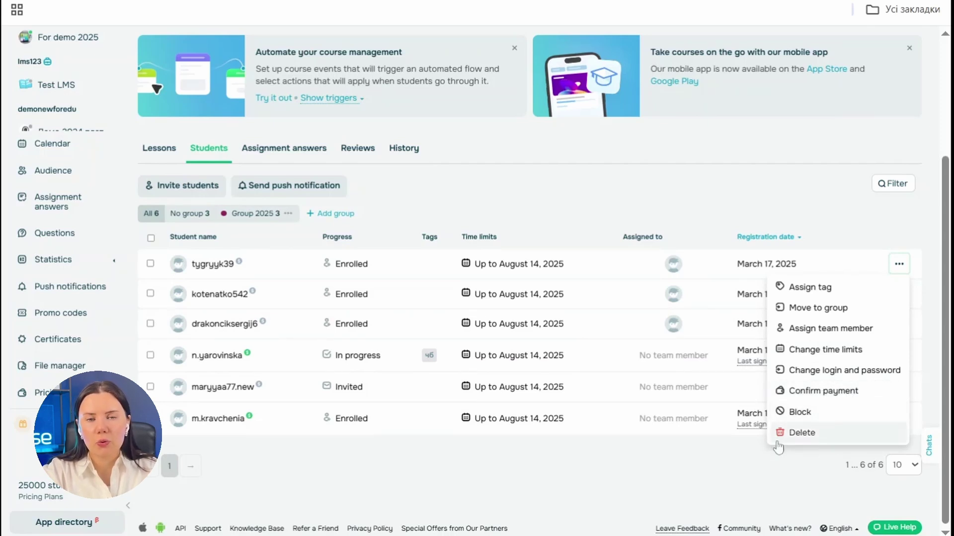
left_click(430, 192)
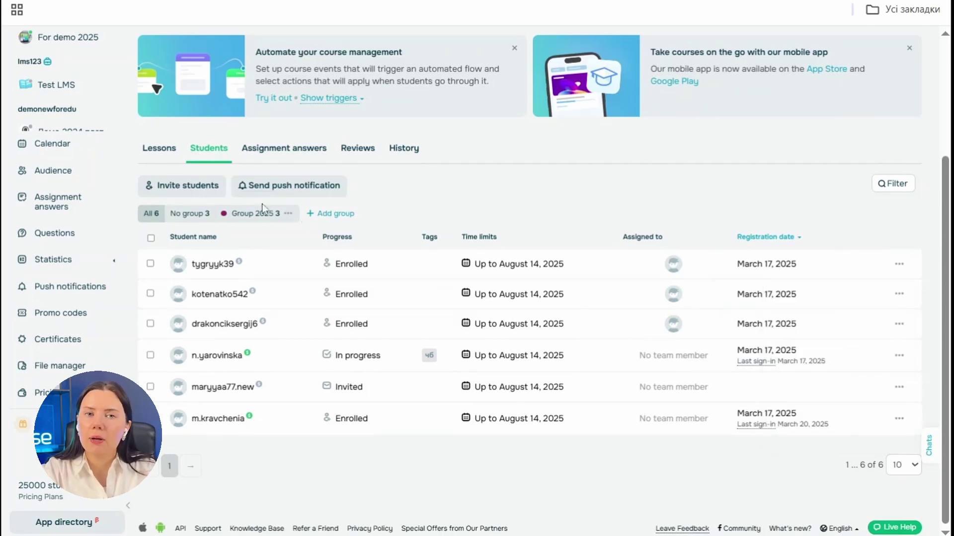
View the students without a group and those in Group 2025, and check the group creation option without adding one
left_click(195, 215)
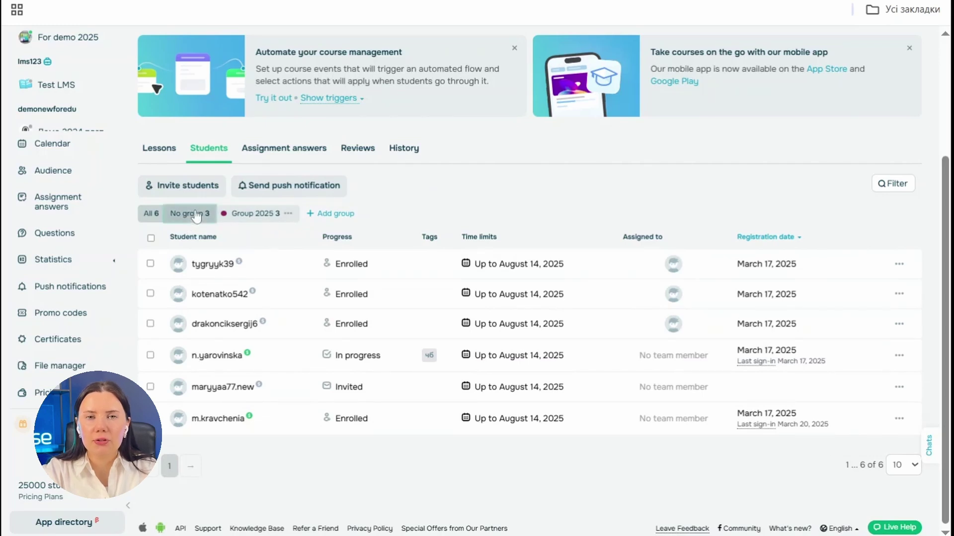
left_click(256, 229)
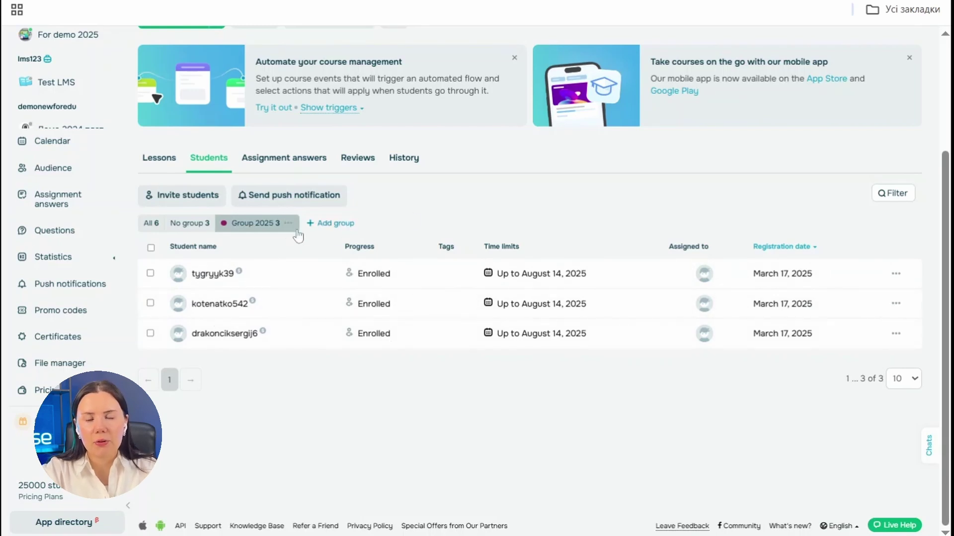
left_click(331, 224)
left_click(380, 192)
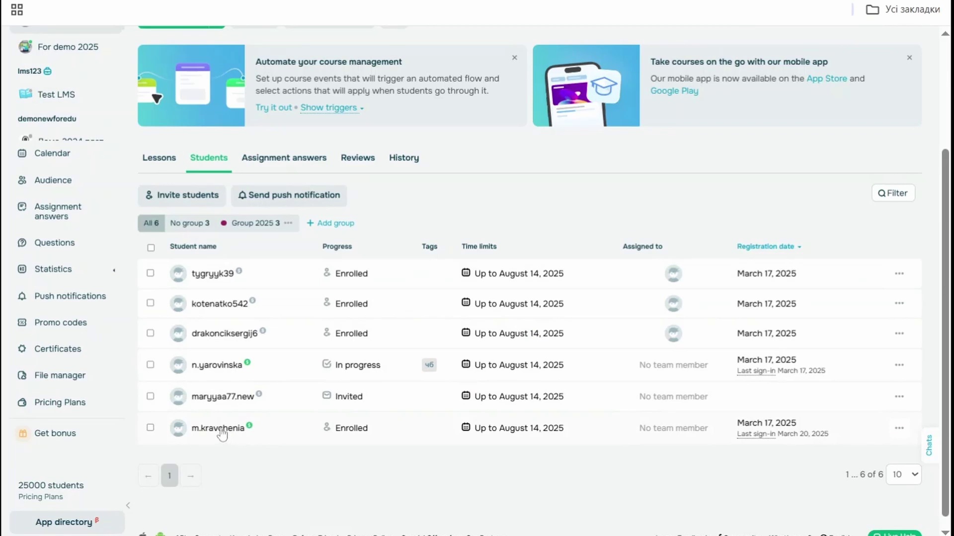
Open the last student's profile and examine their course progress, assignment answers and questions
left_click(221, 430)
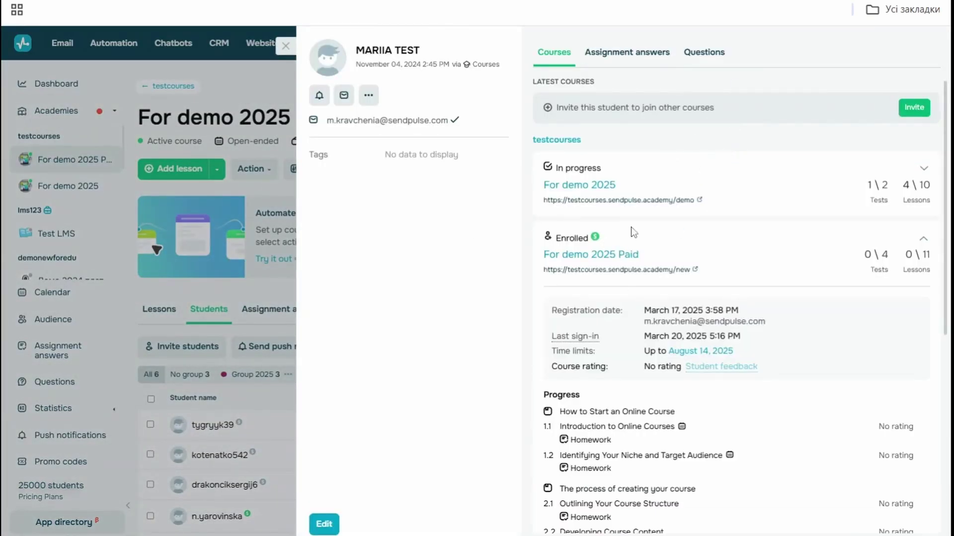
scroll(633, 232, "down", 8)
scroll(636, 233, "up", 7)
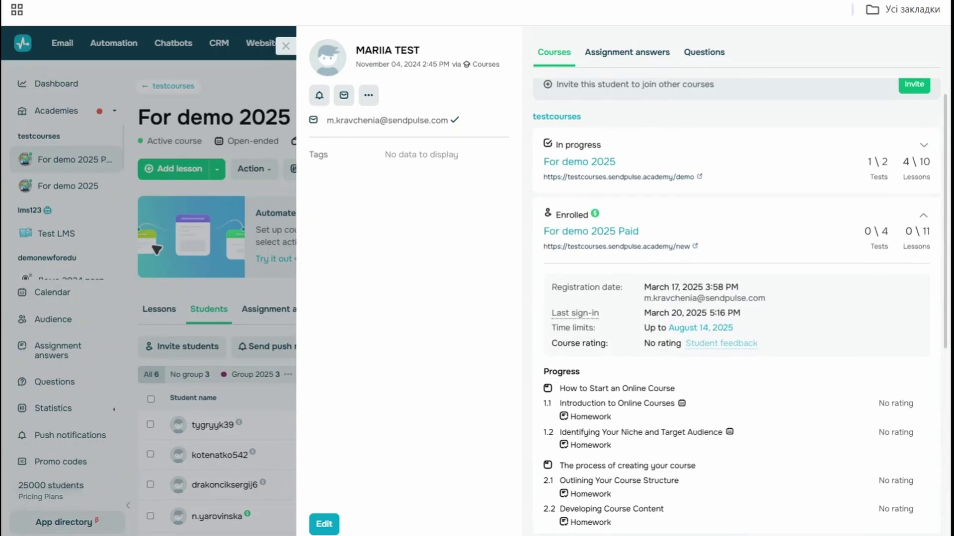
left_click(612, 56)
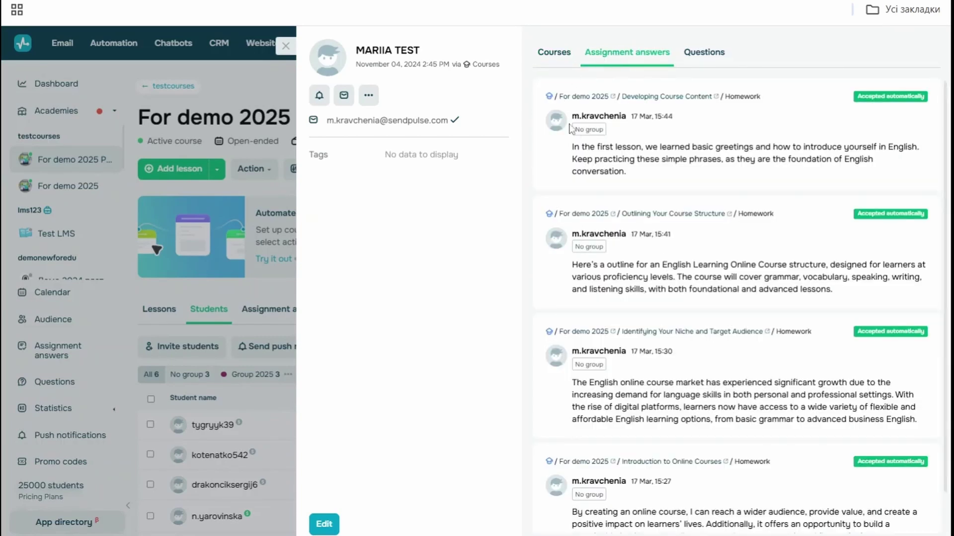
left_click(716, 59)
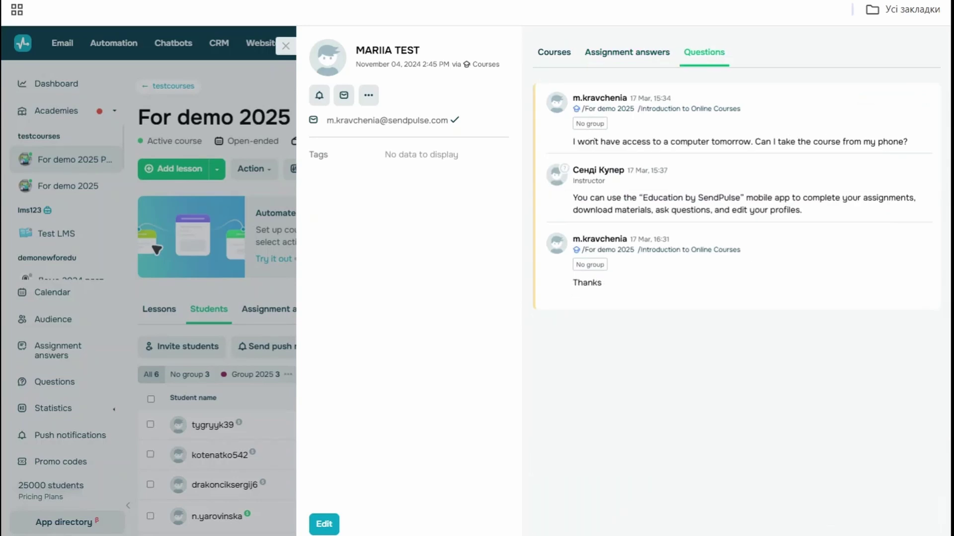
Draft a push notification to this student for the For demo 2025 course with the title Hi
left_click(319, 96)
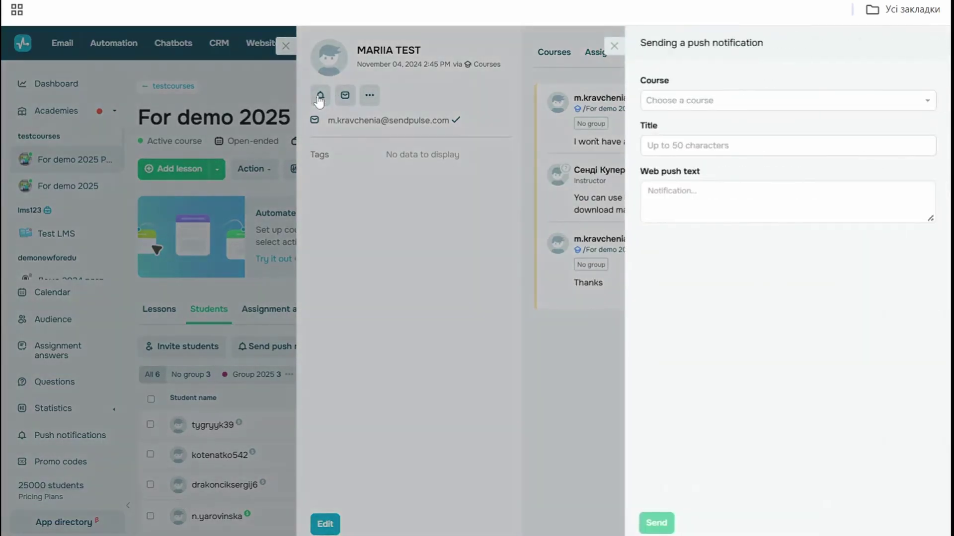
left_click(810, 101)
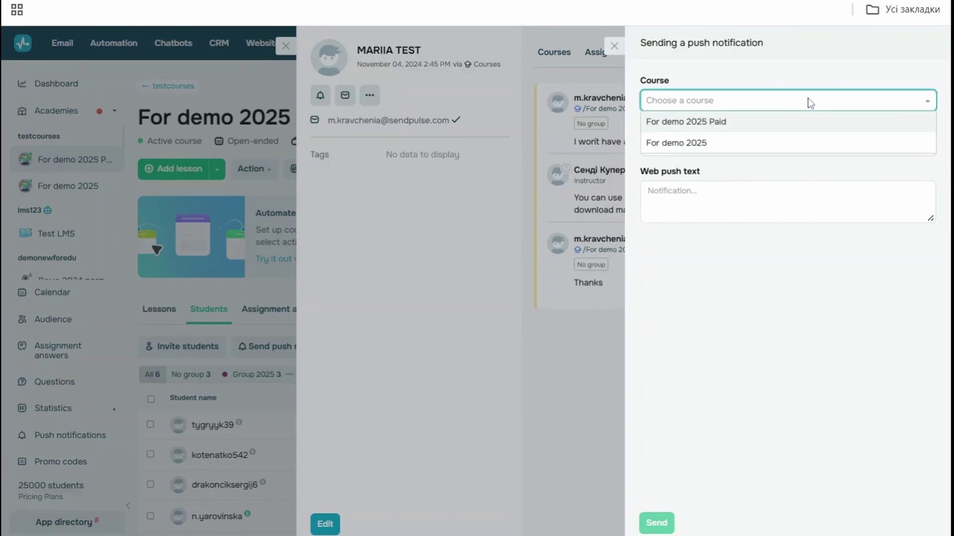
left_click(795, 140)
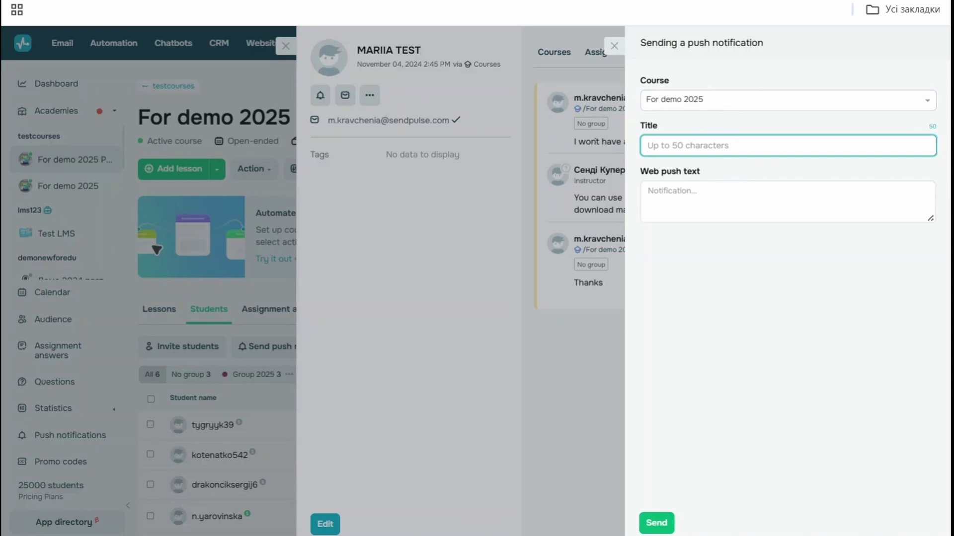
type("Hi")
left_click(649, 192)
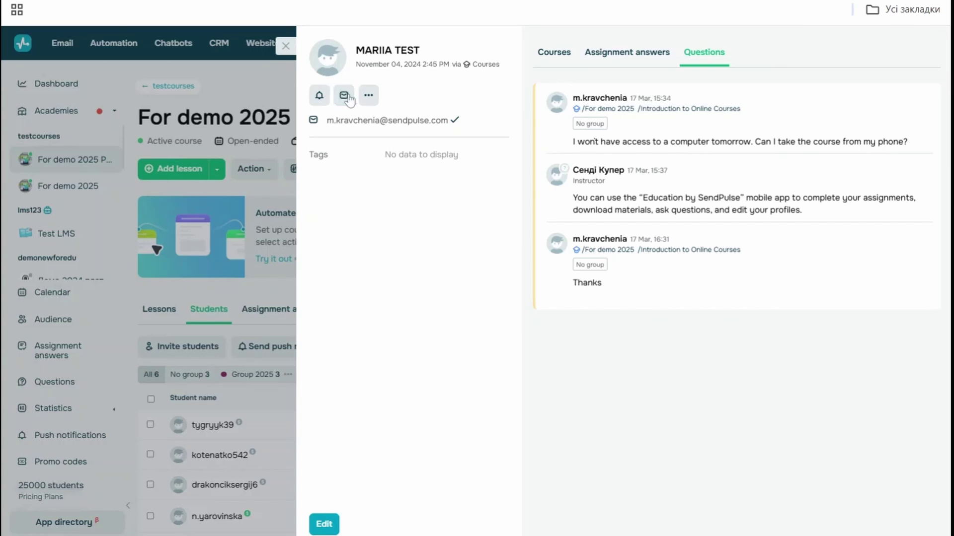
Leave the student's profile and look through the assignment answers submitted in the For demo 2025 Paid course
left_click(349, 100)
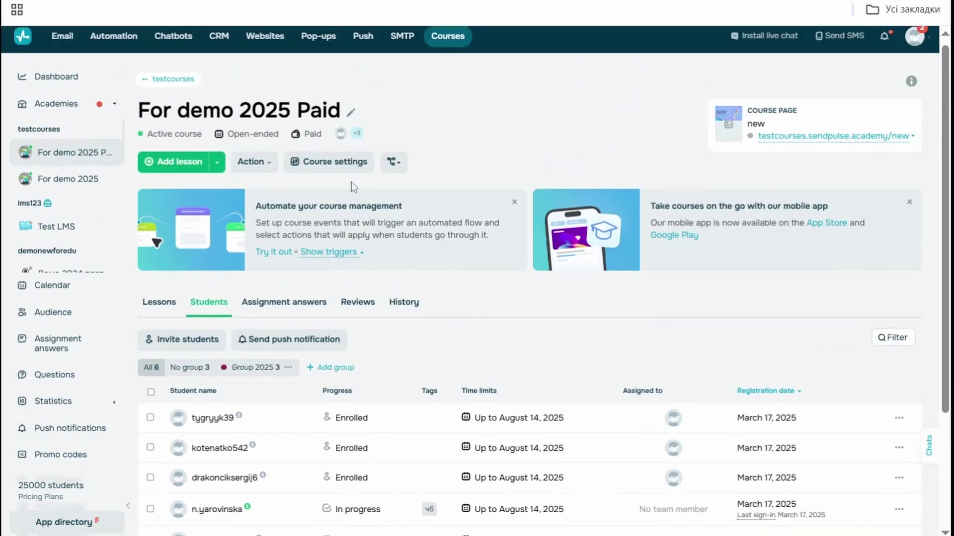
scroll(351, 185, "up", 1)
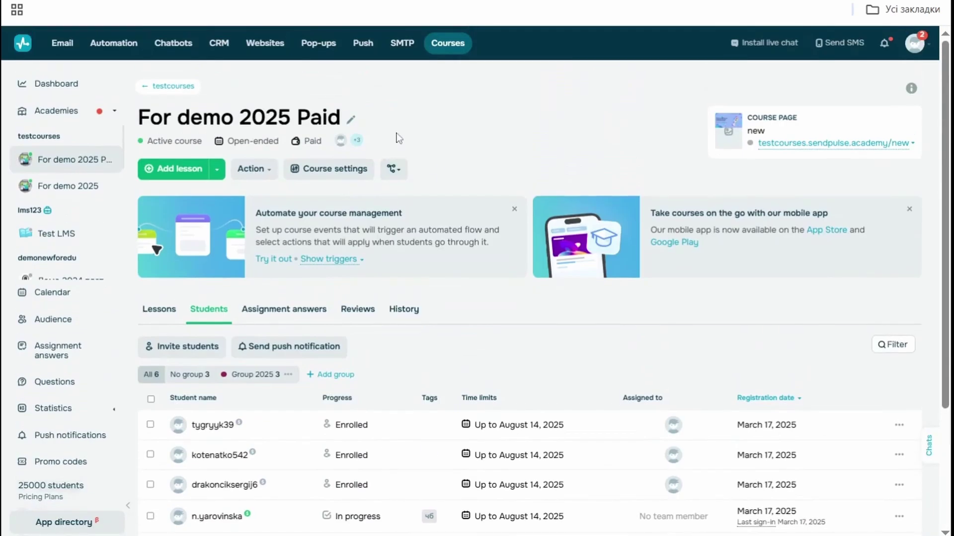
scroll(398, 139, "down", 2)
left_click(284, 228)
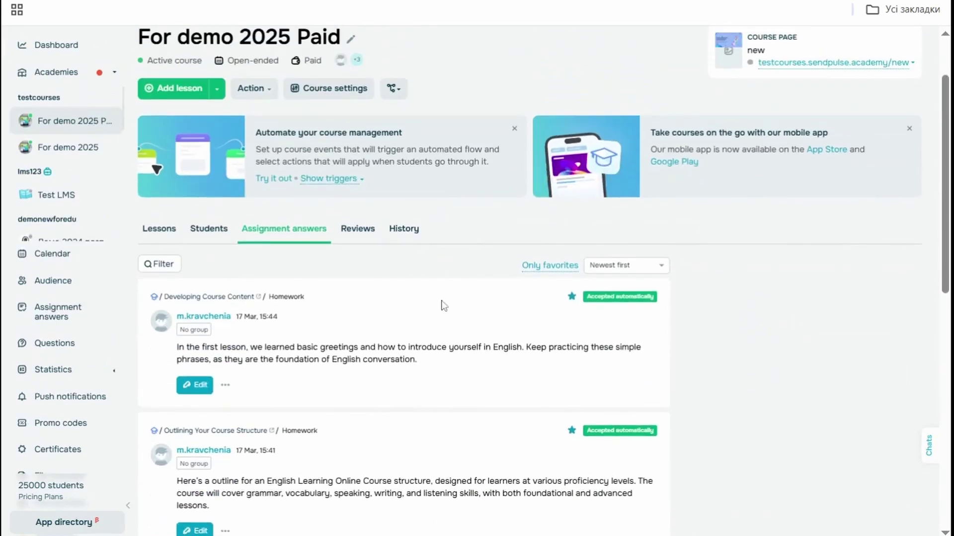
scroll(442, 282, "down", 10)
scroll(442, 282, "down", 3)
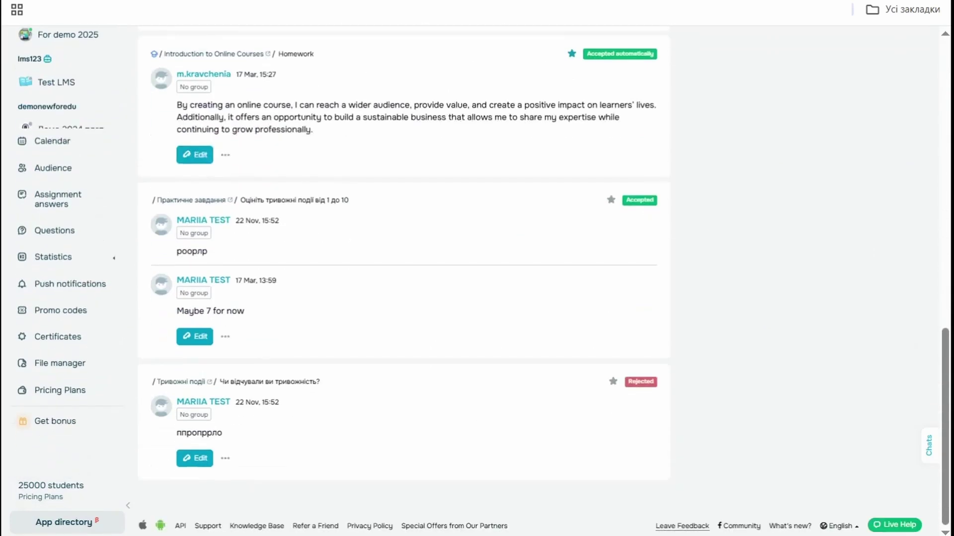
scroll(443, 282, "up", 15)
View the For demo 2025 Paid course's reviews and its history
left_click(374, 316)
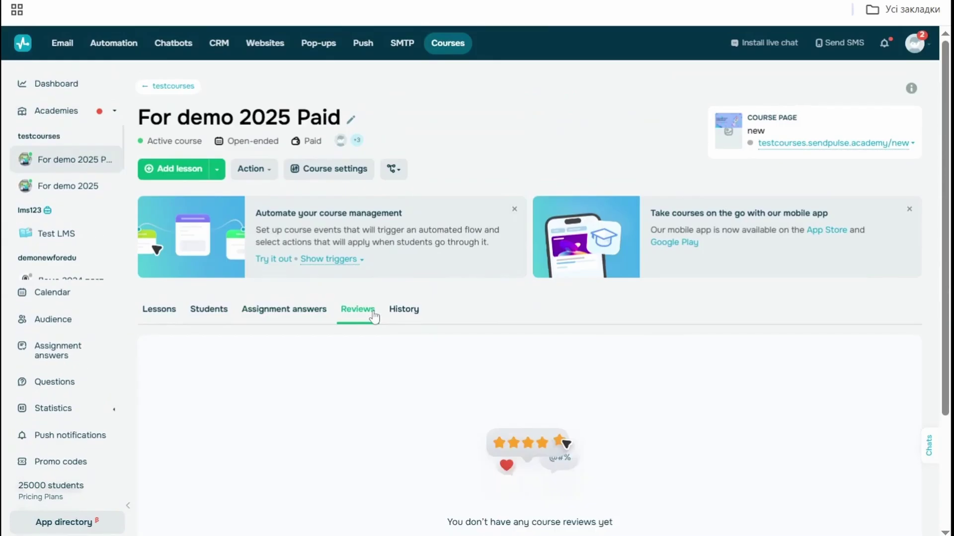
scroll(374, 316, "down", 2)
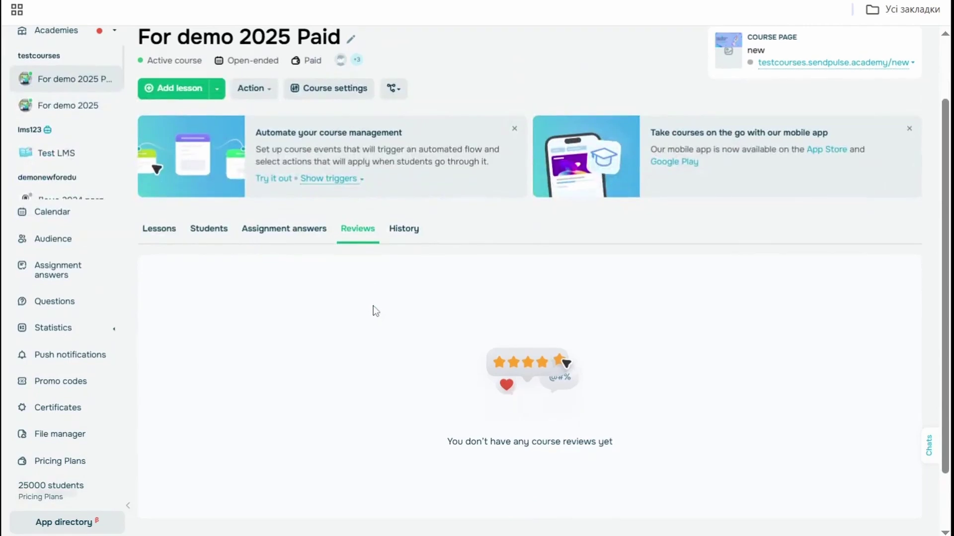
left_click(399, 234)
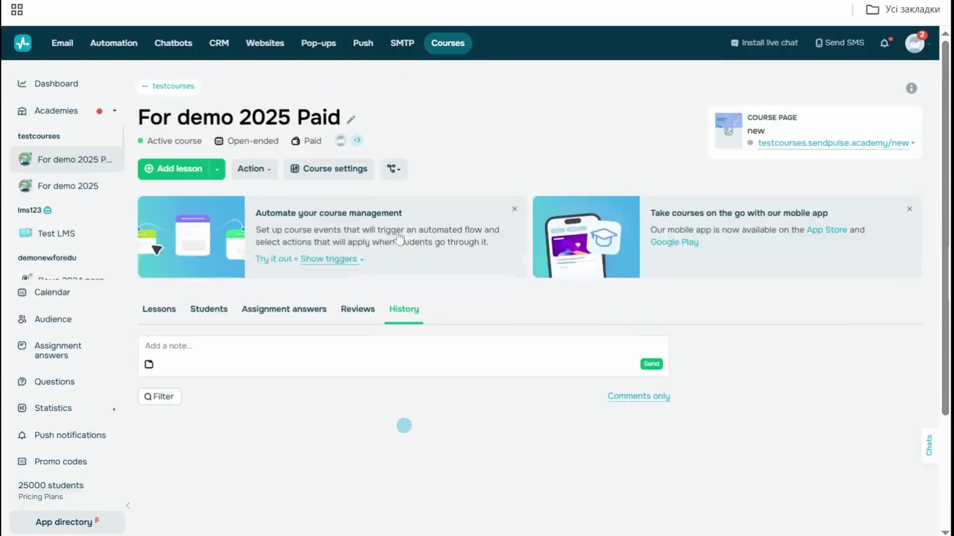
Look through the For demo 2025 Paid course's history entries and return to its lesson list
scroll(408, 306, "down", 3)
scroll(407, 305, "down", 8)
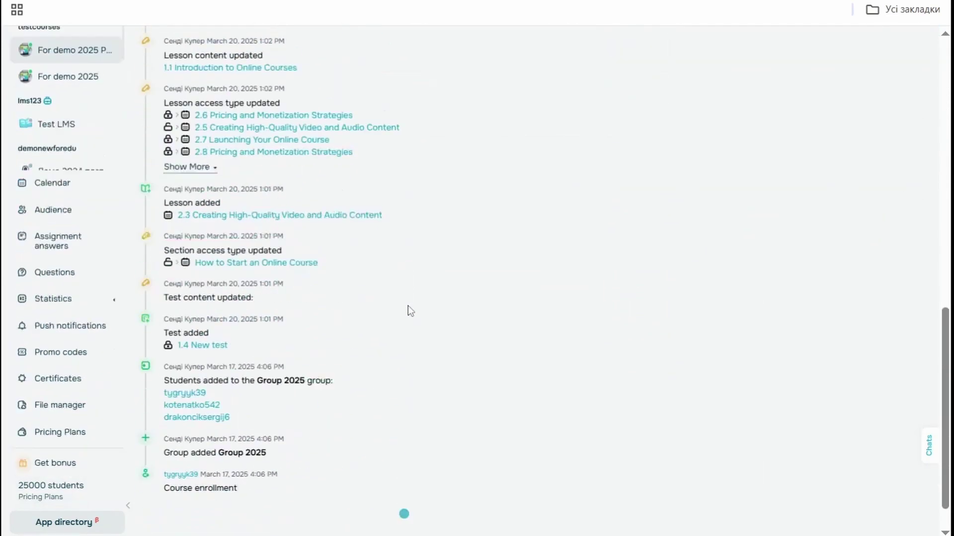
scroll(408, 305, "up", 12)
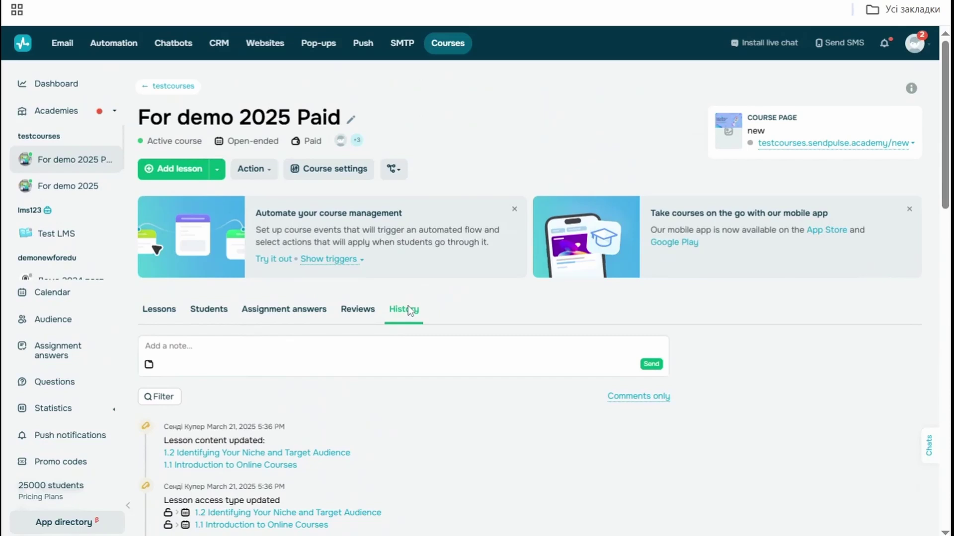
left_click(159, 309)
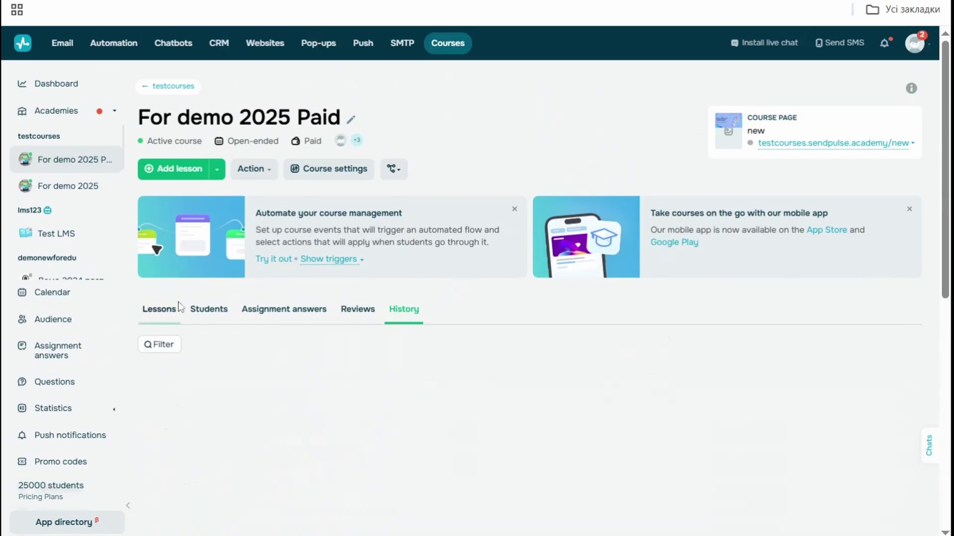
Create an automation flow for the For demo 2025 Paid course with the drag-and-drop builder
left_click(391, 172)
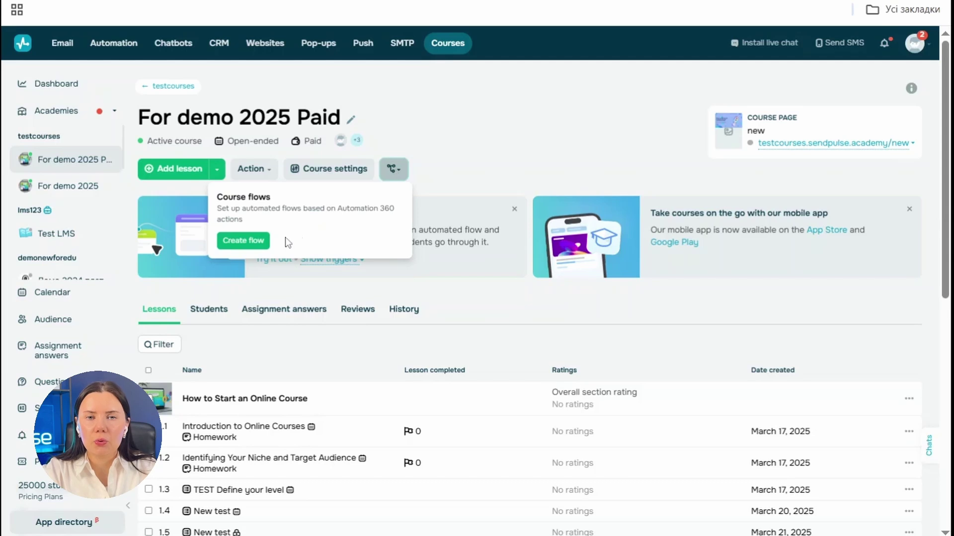
left_click(243, 240)
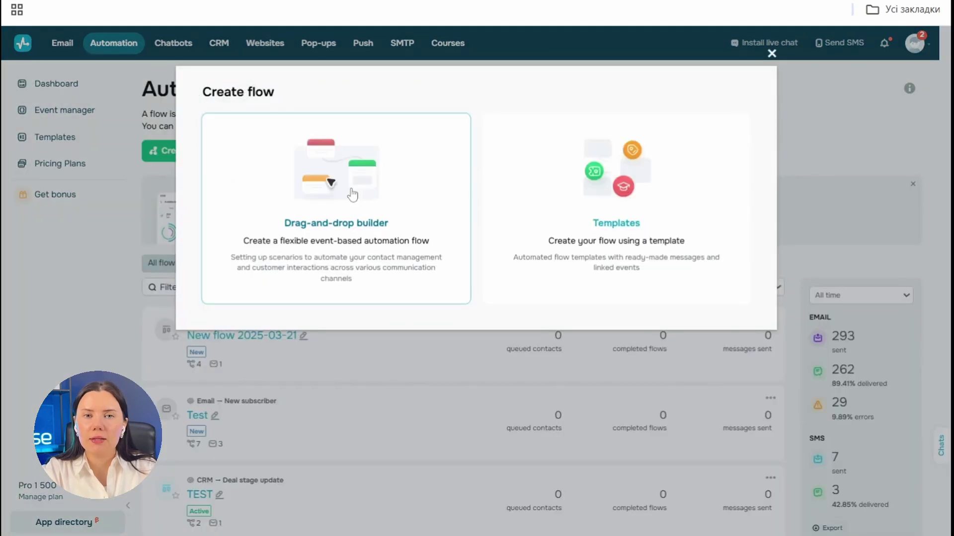
left_click(350, 188)
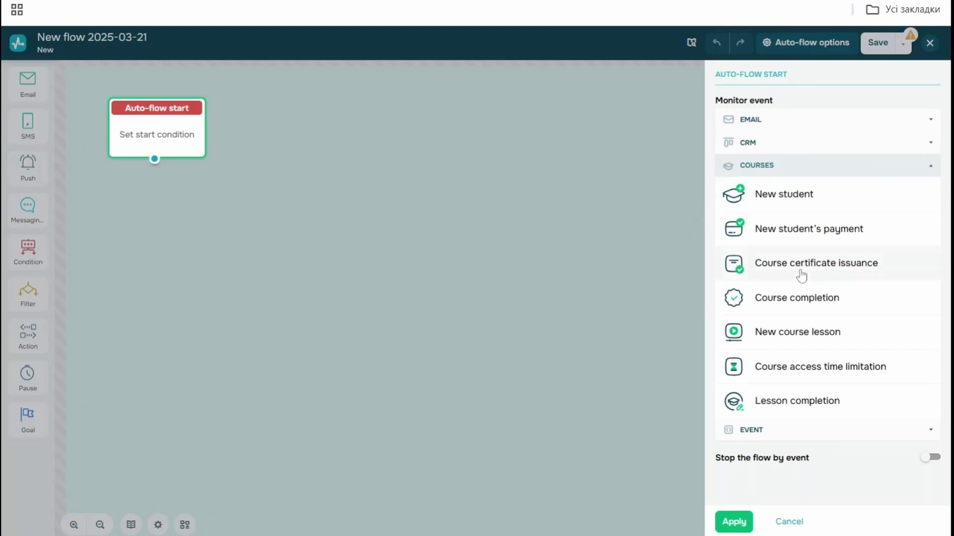
Set the auto-flow's start event to Course completion for the Email marketing course and apply it
left_click(807, 298)
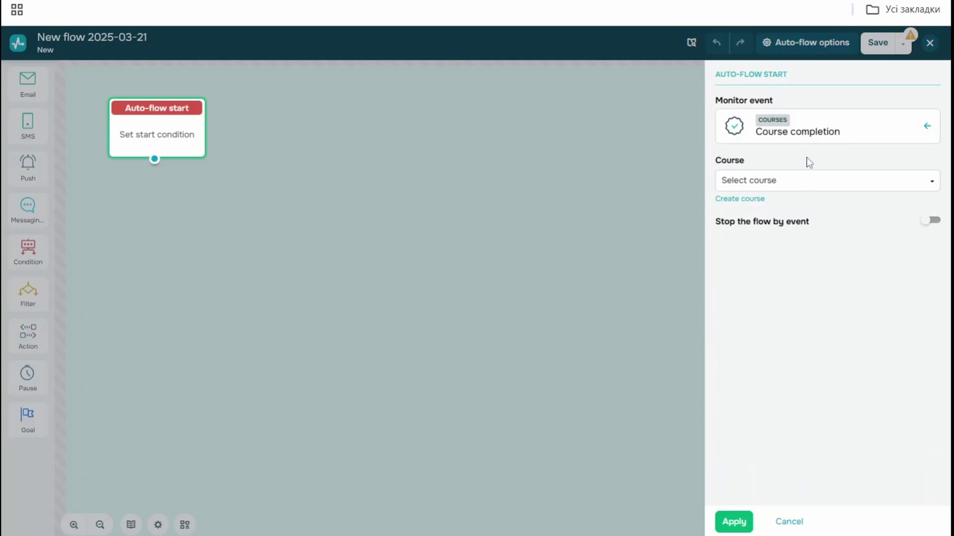
left_click(810, 180)
left_click(813, 227)
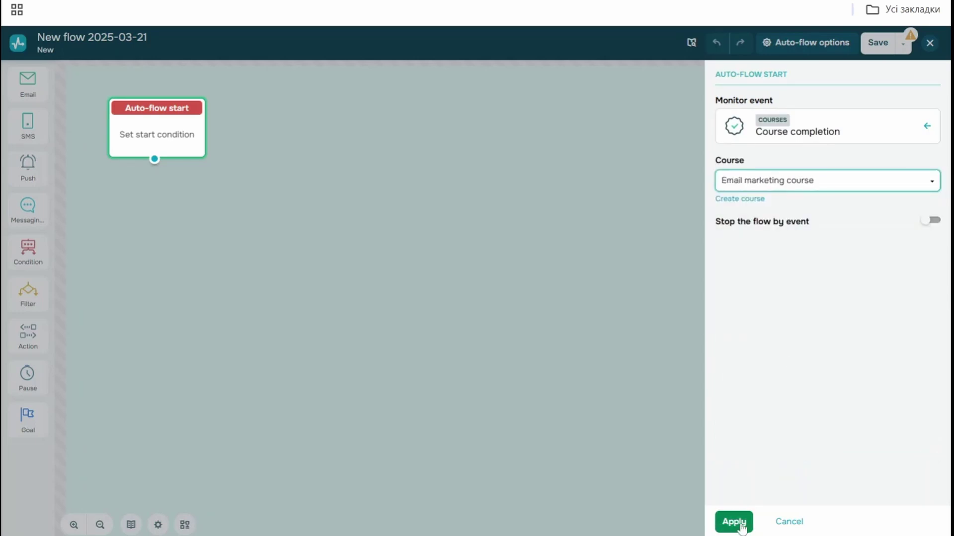
left_click(733, 522)
Add an Action element below the auto-flow start and show its available Courses actions
left_click_drag(28, 334, 173, 204)
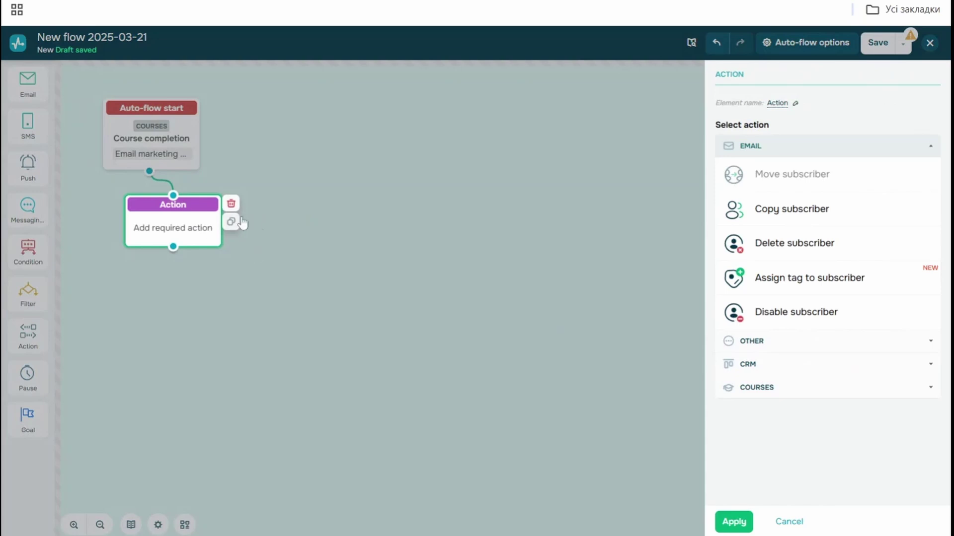
left_click(767, 387)
scroll(823, 218, "down", 1)
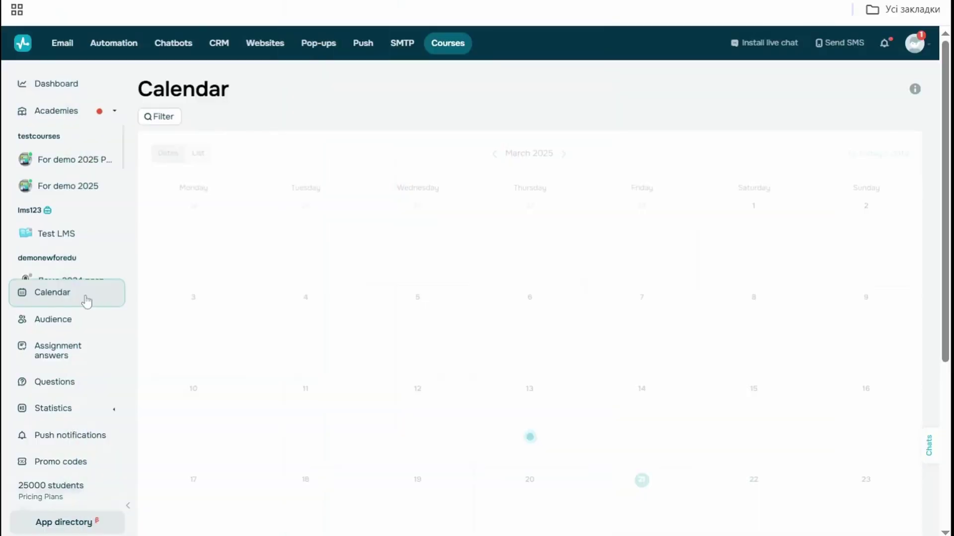
Look through the lessons and tests scheduled in the March 2025 calendar
scroll(790, 283, "down", 3)
scroll(790, 283, "up", 1)
scroll(793, 283, "down", 1)
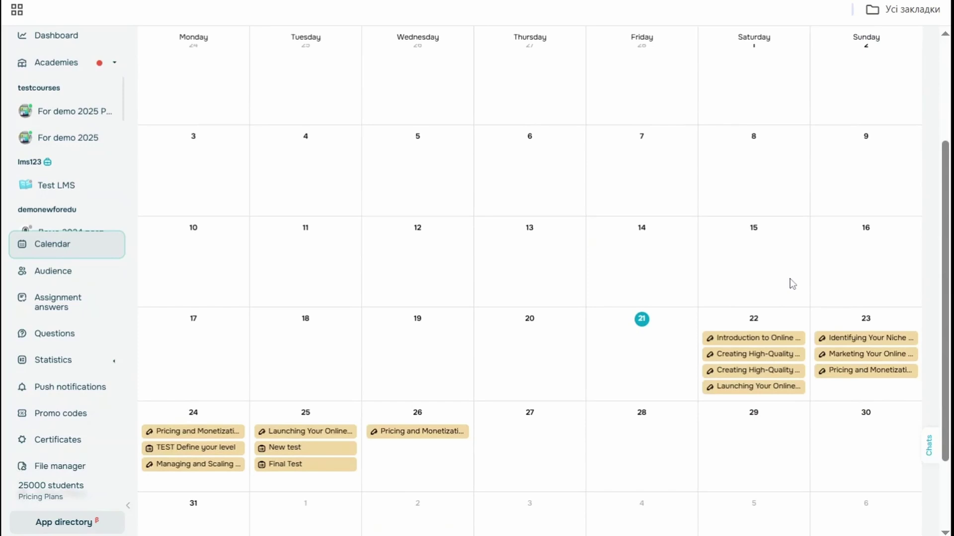
scroll(51, 307, "down", 2)
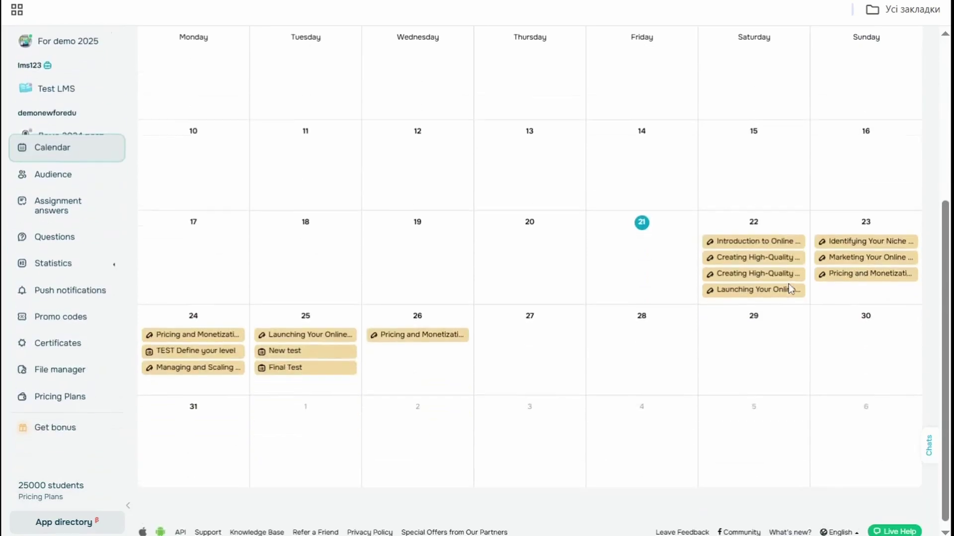
scroll(50, 306, "up", 5)
Open the audience list and examine a student's courses, assignment answers and questions in their profile
left_click(52, 300)
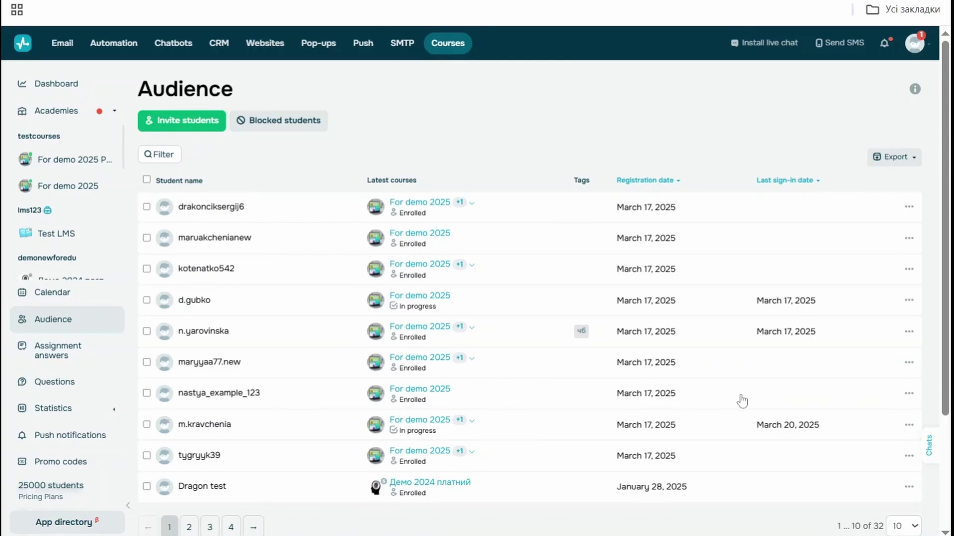
left_click(298, 206)
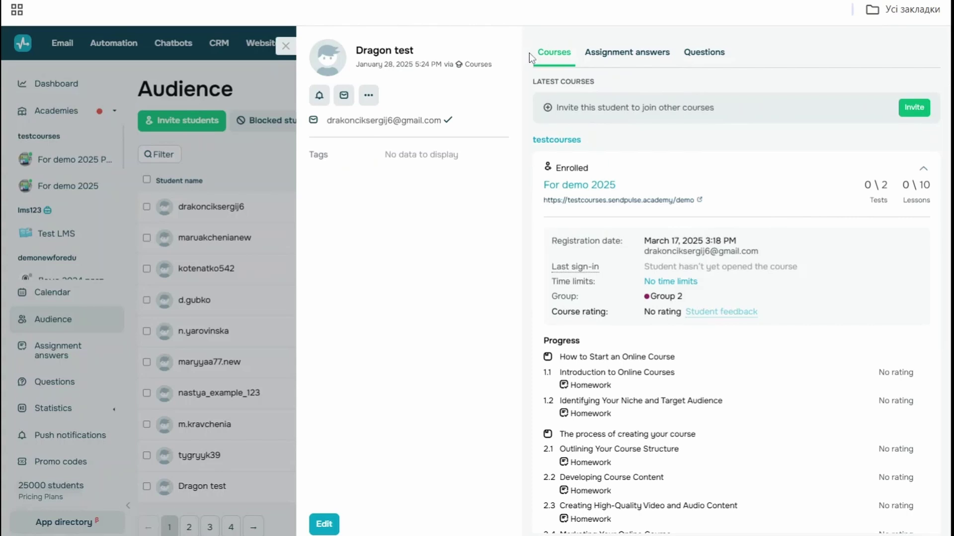
left_click(630, 52)
left_click(698, 53)
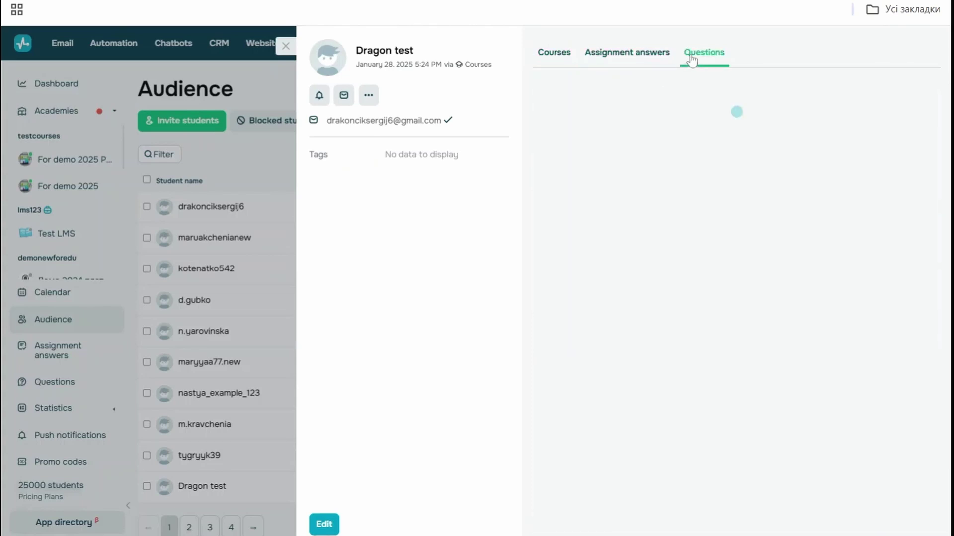
left_click(285, 46)
Examine the audience filter's criteria, including the payment status and promo code options
left_click(159, 154)
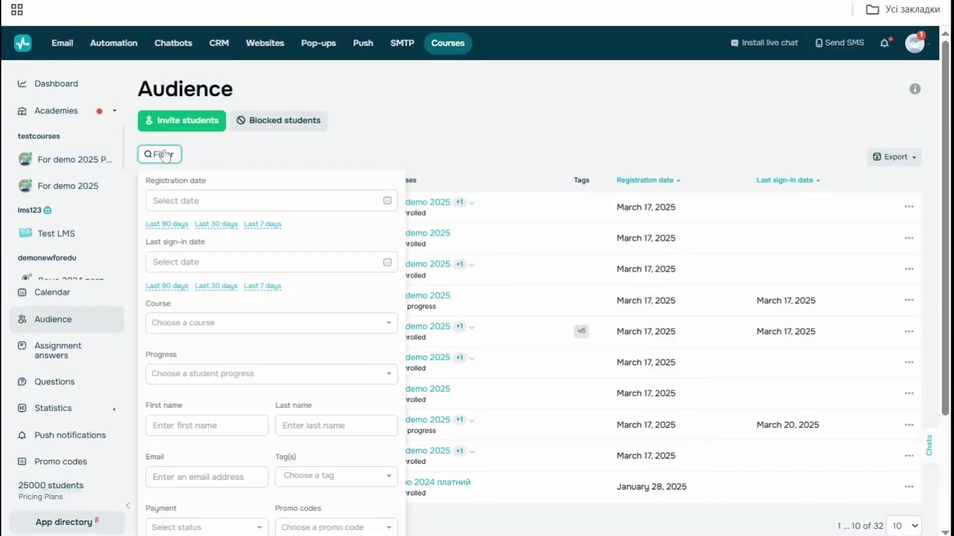
scroll(229, 168, "down", 2)
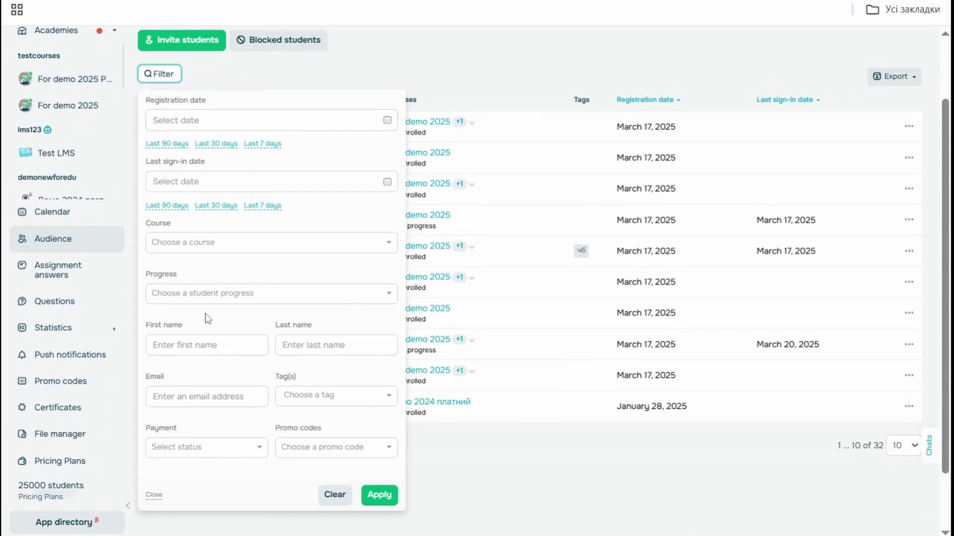
left_click(211, 455)
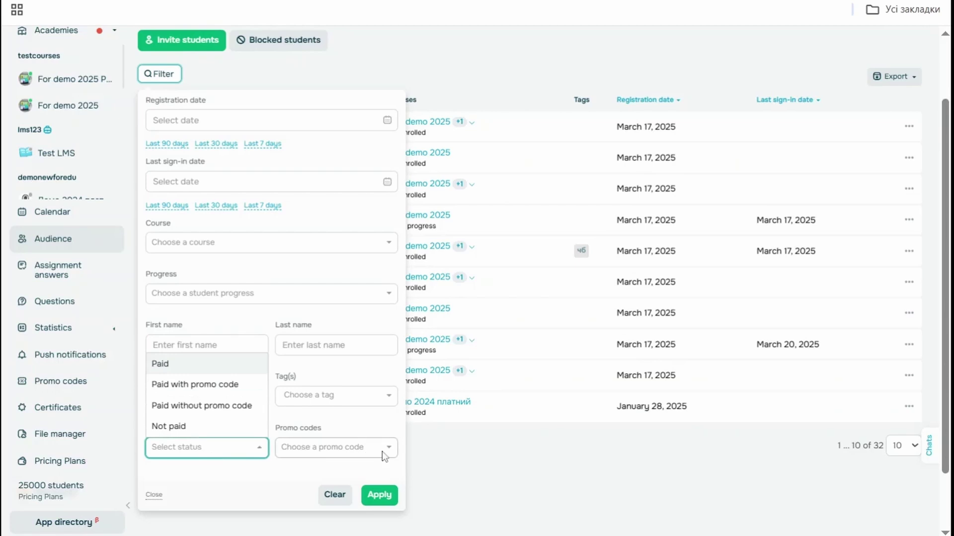
left_click(370, 453)
left_click(370, 453)
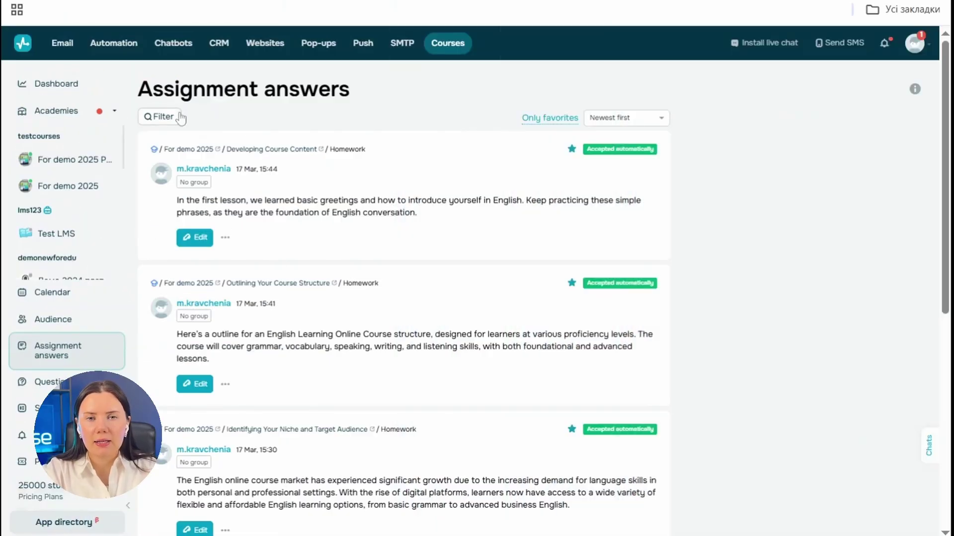
Open the newest assignment answer for review and examine the answer list's filter and sorting options
left_click(196, 238)
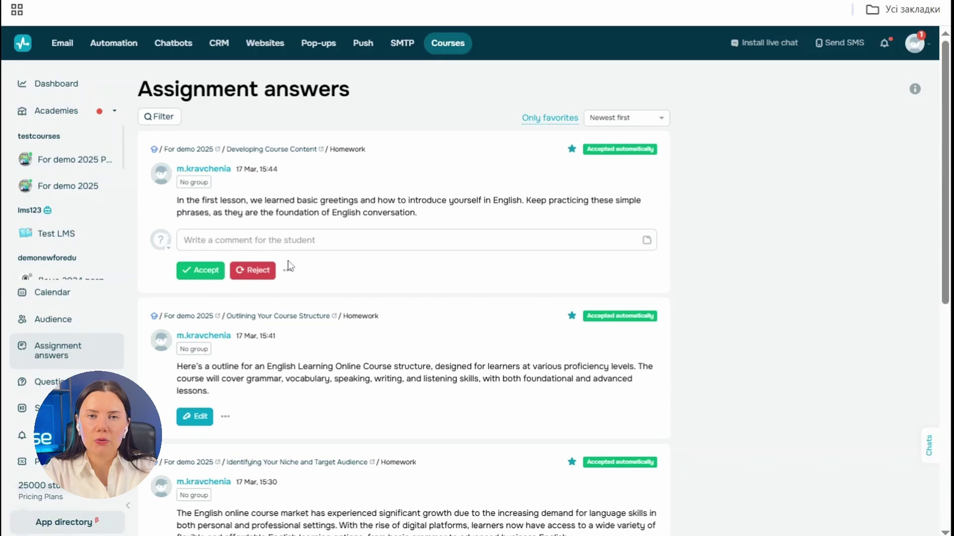
left_click(168, 116)
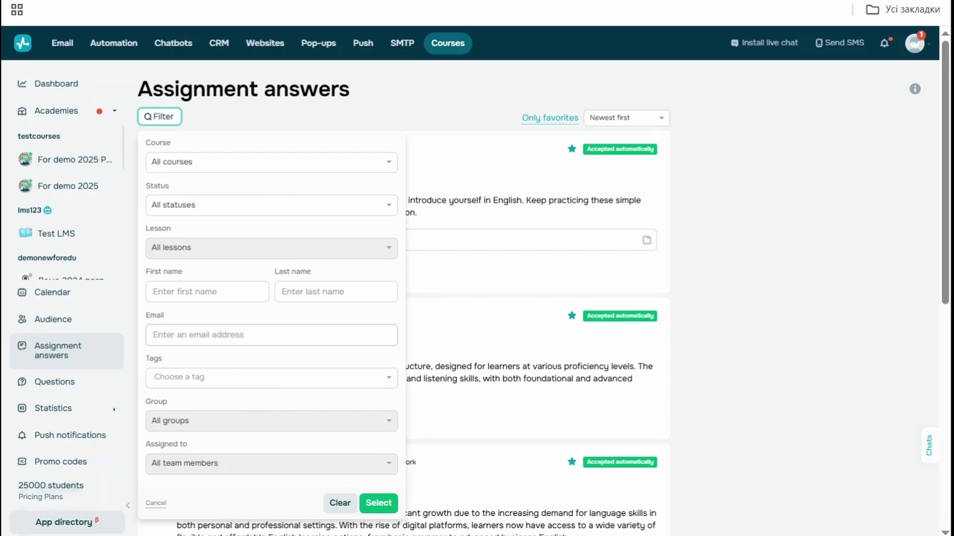
left_click(346, 110)
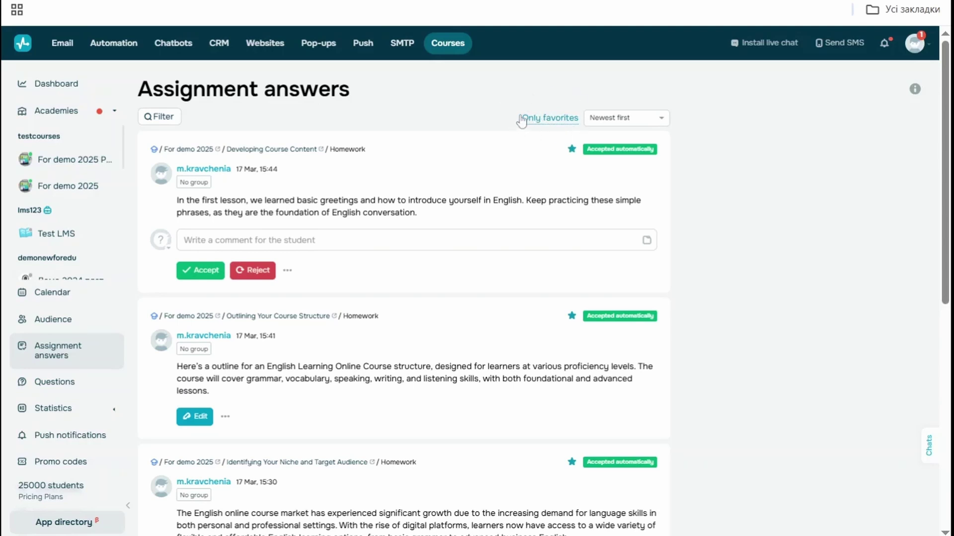
left_click(637, 122)
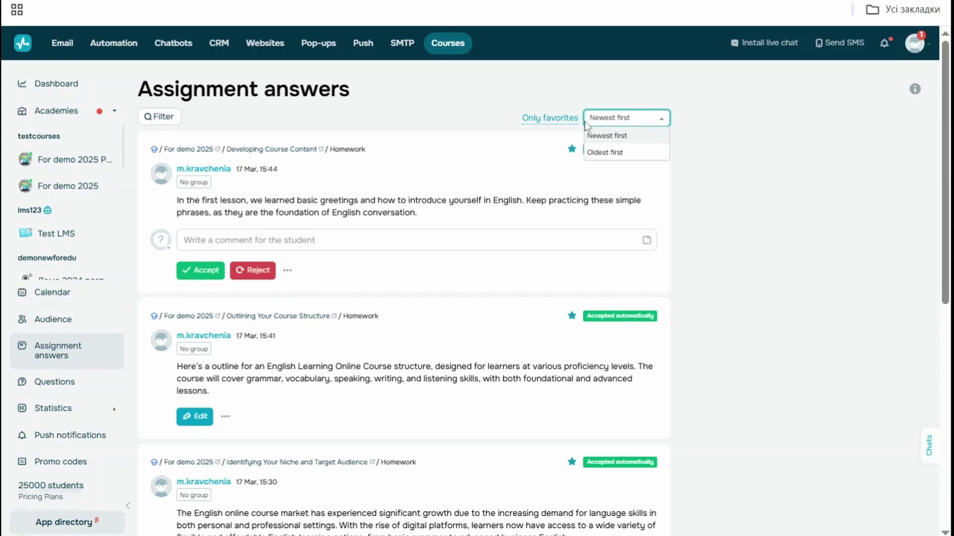
left_click(624, 126)
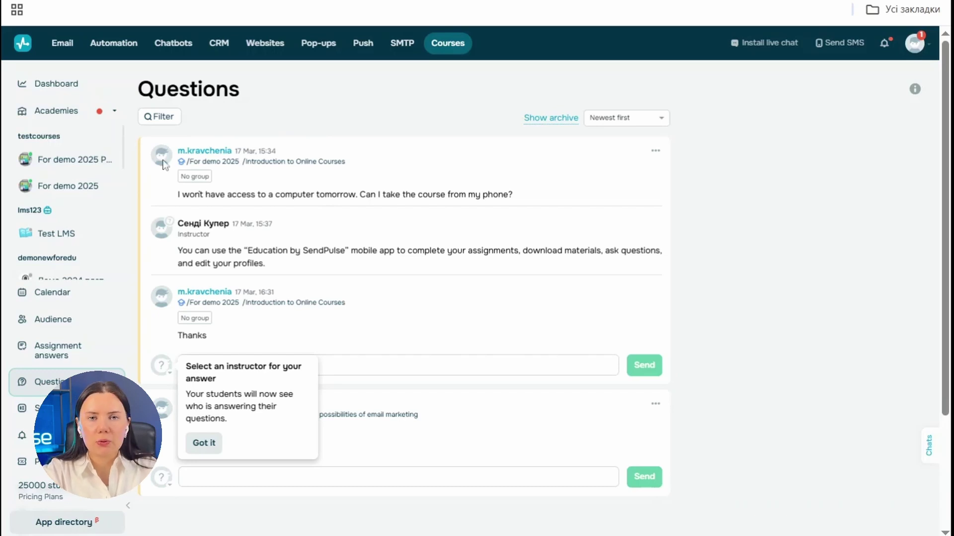
Examine the filter on the Questions page, dismiss the instructor tip and view the first question's available actions
left_click(152, 123)
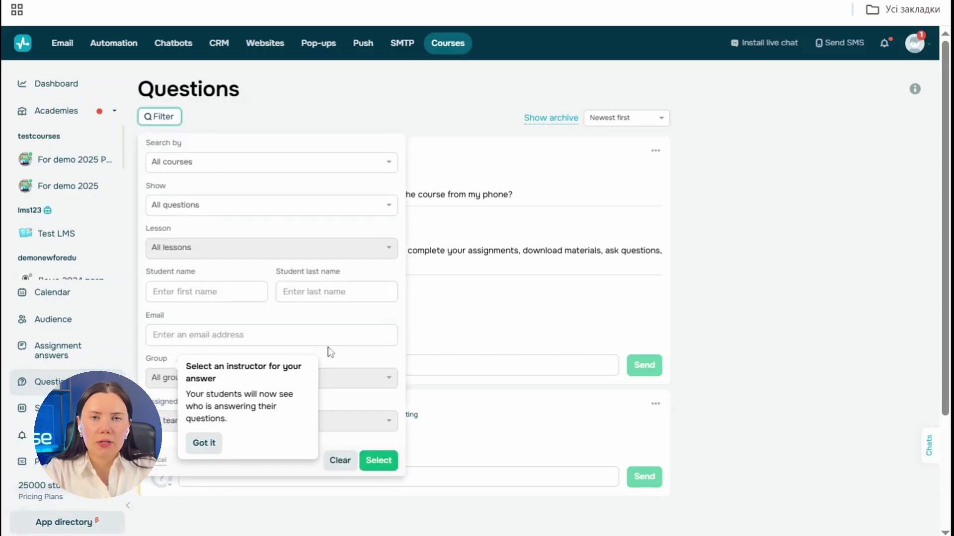
left_click(204, 443)
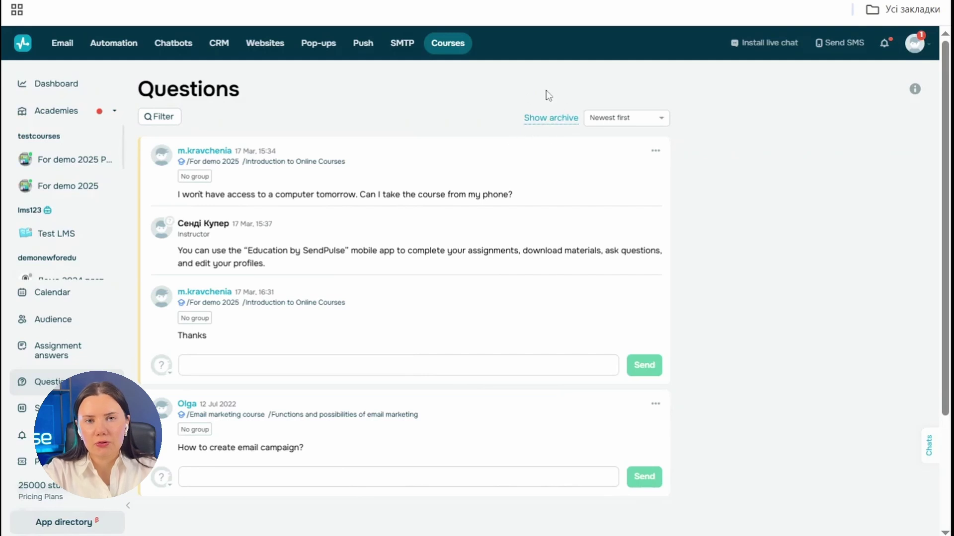
left_click(655, 152)
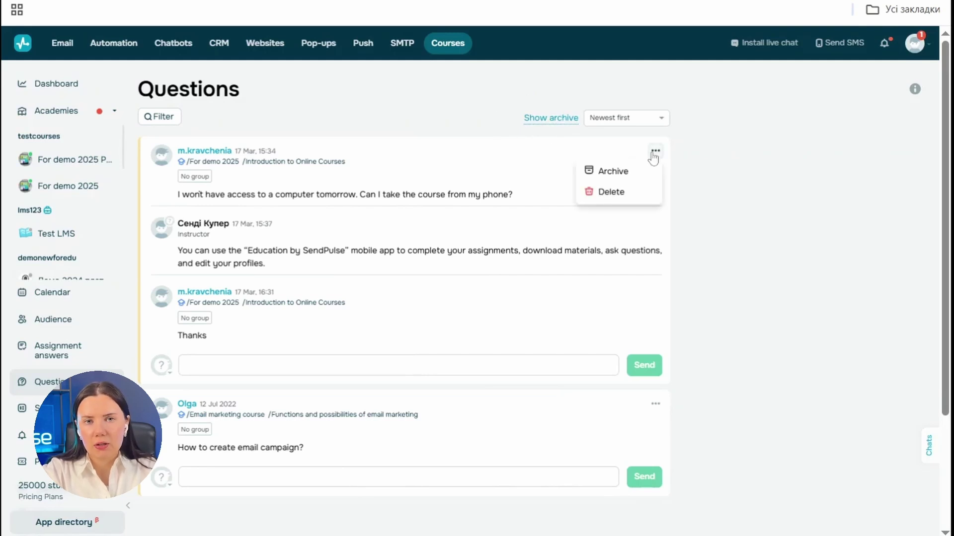
left_click(655, 156)
Open the course analytics and show the For demo 2025 course's statistics for the last 3 months
left_click(64, 409)
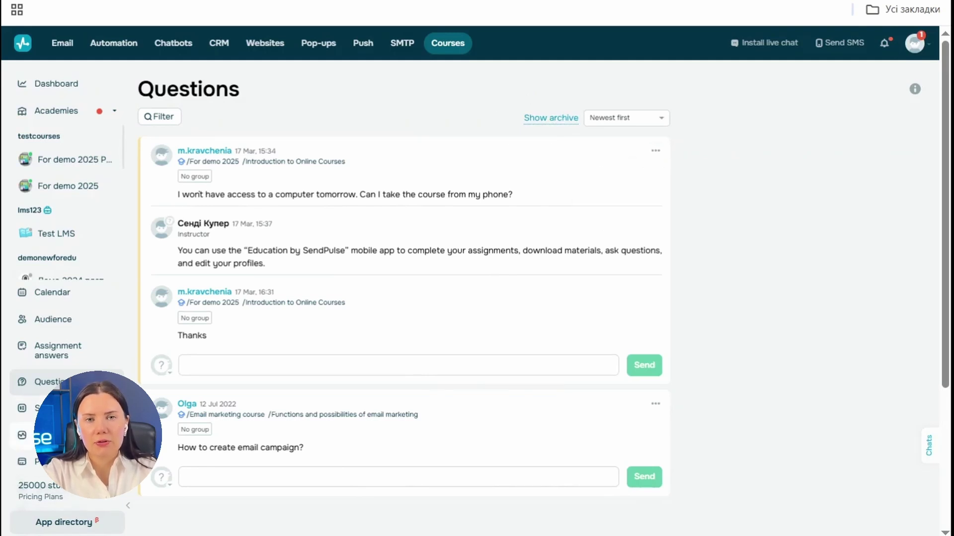
left_click(64, 435)
left_click(244, 115)
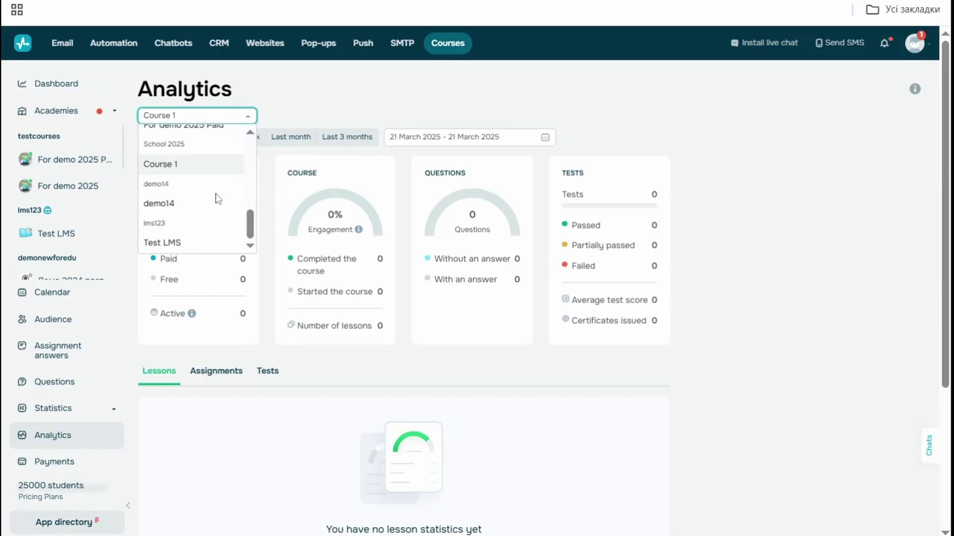
scroll(214, 194, "up", 5)
scroll(202, 197, "down", 4)
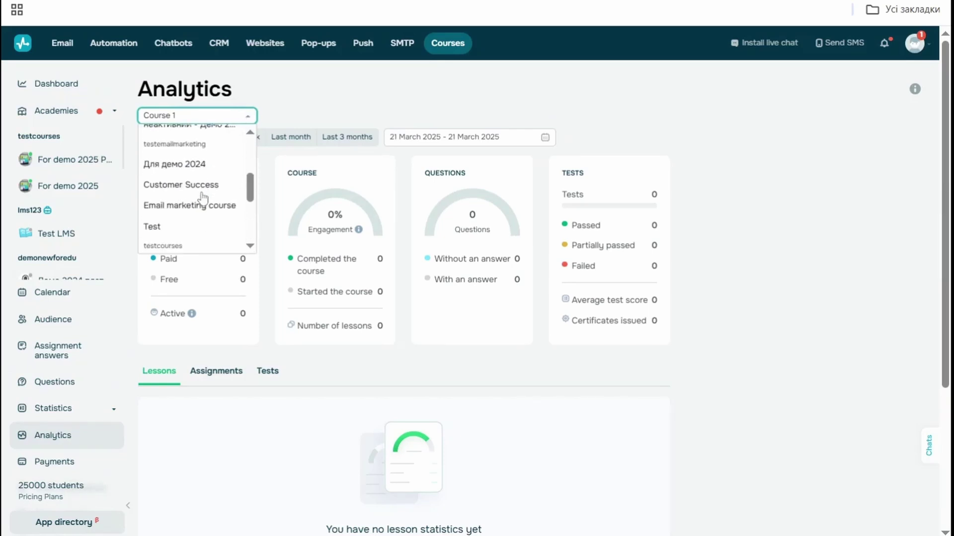
left_click(206, 207)
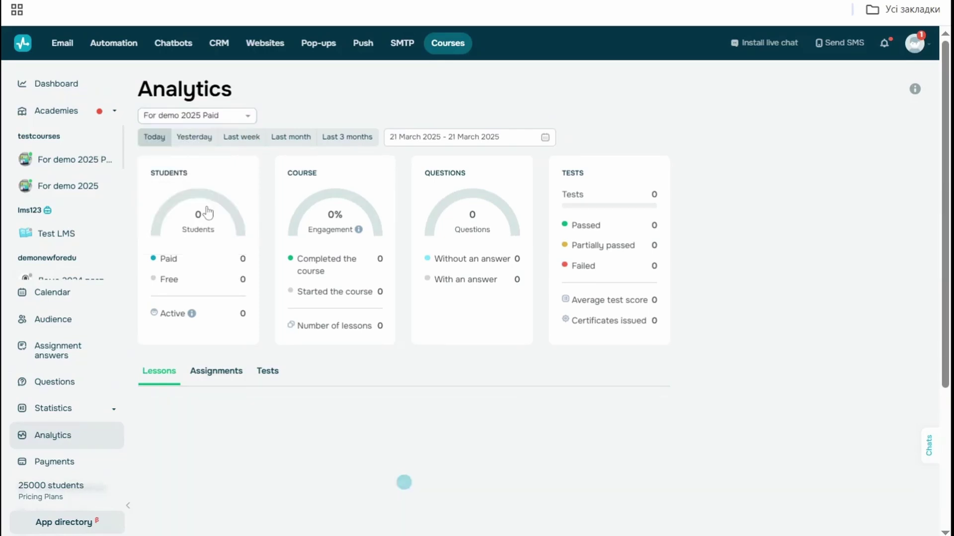
left_click(219, 115)
left_click(174, 185)
left_click(334, 136)
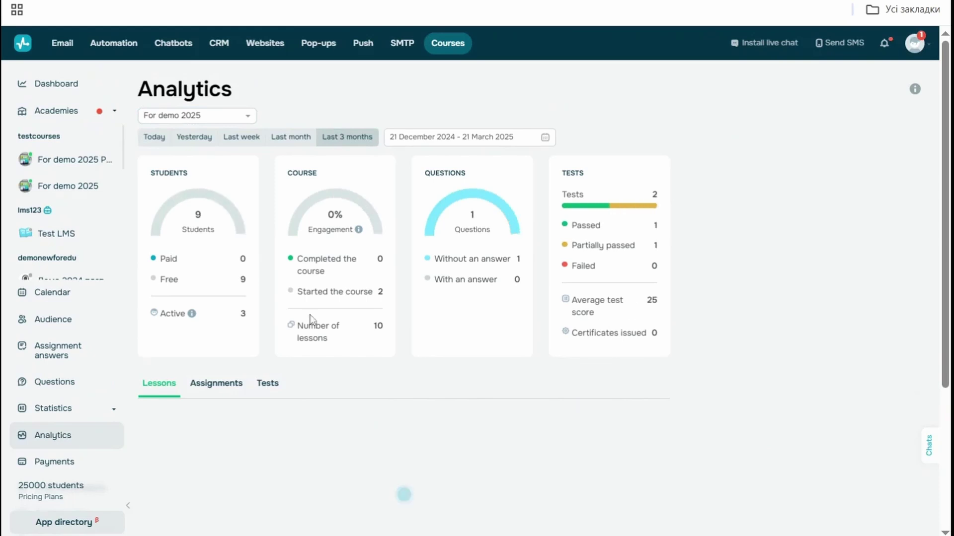
Examine the For demo 2025 course's overall analytics and its lesson and assignment statistics
scroll(541, 217, "down", 2)
scroll(541, 217, "up", 2)
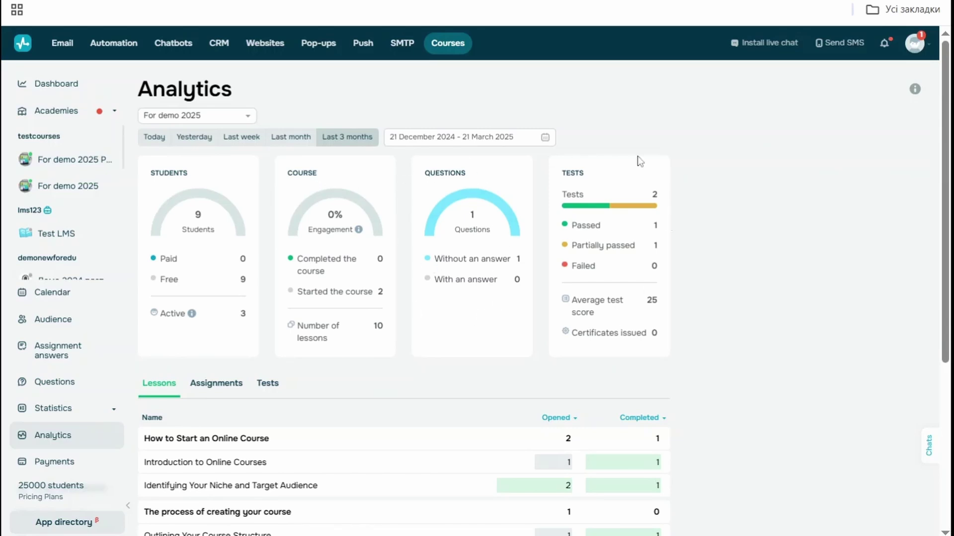
scroll(637, 237, "down", 5)
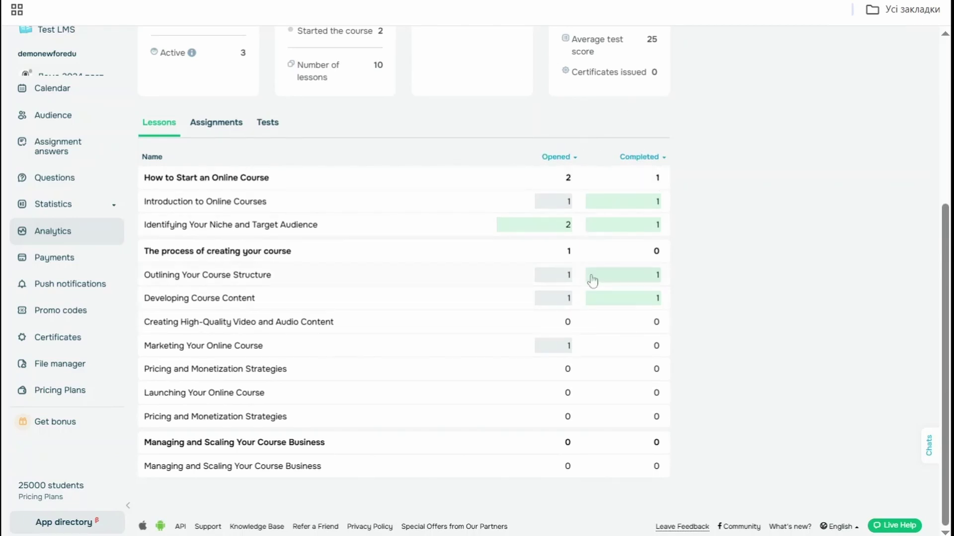
left_click(217, 124)
scroll(454, 256, "up", 5)
scroll(454, 256, "down", 4)
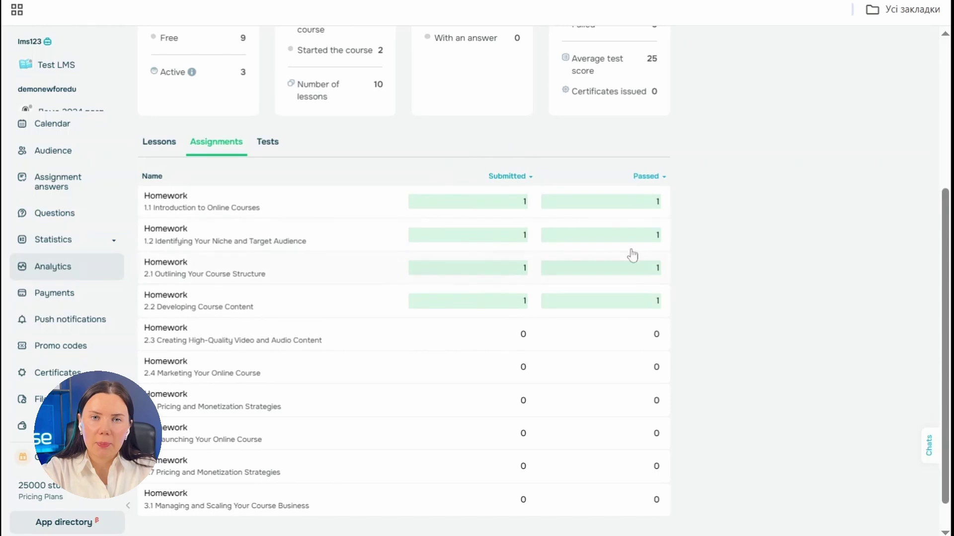
Examine the course's test statistics, and review the payment statistics and student payments for the last 3 months
left_click(267, 142)
scroll(587, 366, "down", 4)
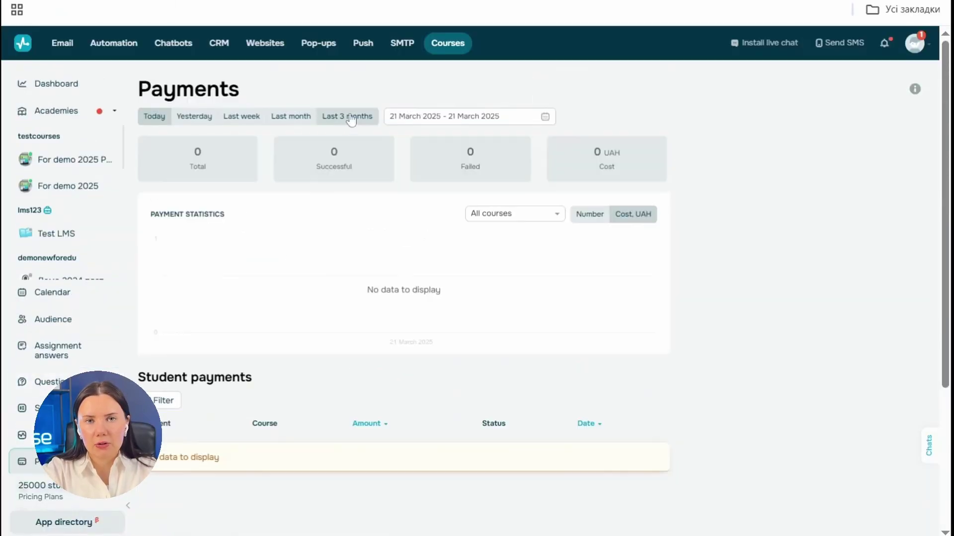
scroll(431, 251, "down", 2)
scroll(431, 250, "up", 2)
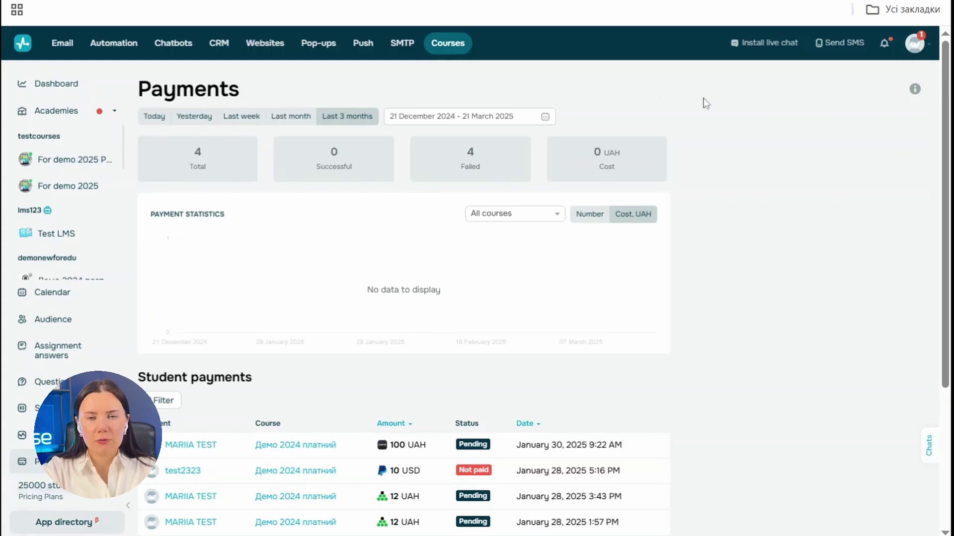
scroll(660, 117, "down", 2)
scroll(506, 246, "down", 3)
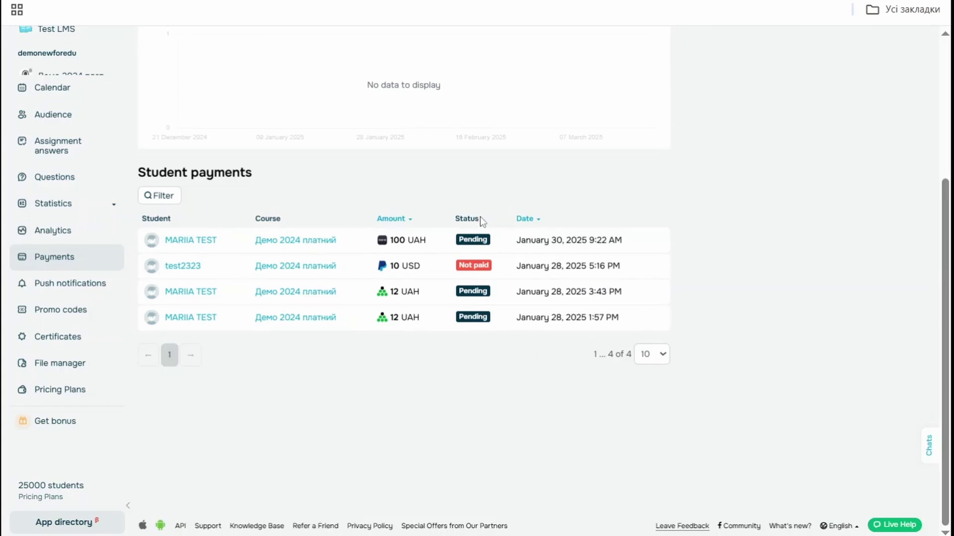
Examine the push notification campaign form's options for sending by course, by academy and to all students, and close it unsent
left_click(84, 284)
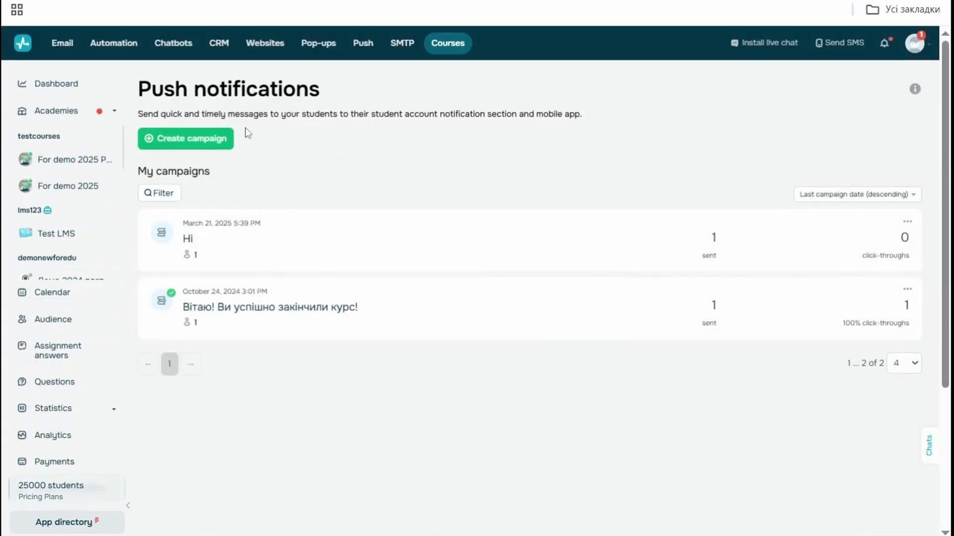
left_click(208, 139)
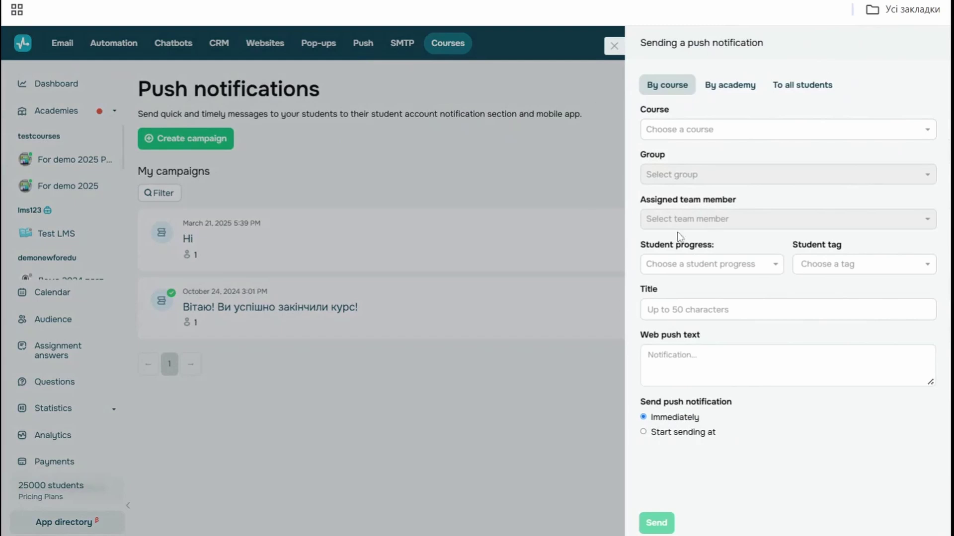
left_click(728, 84)
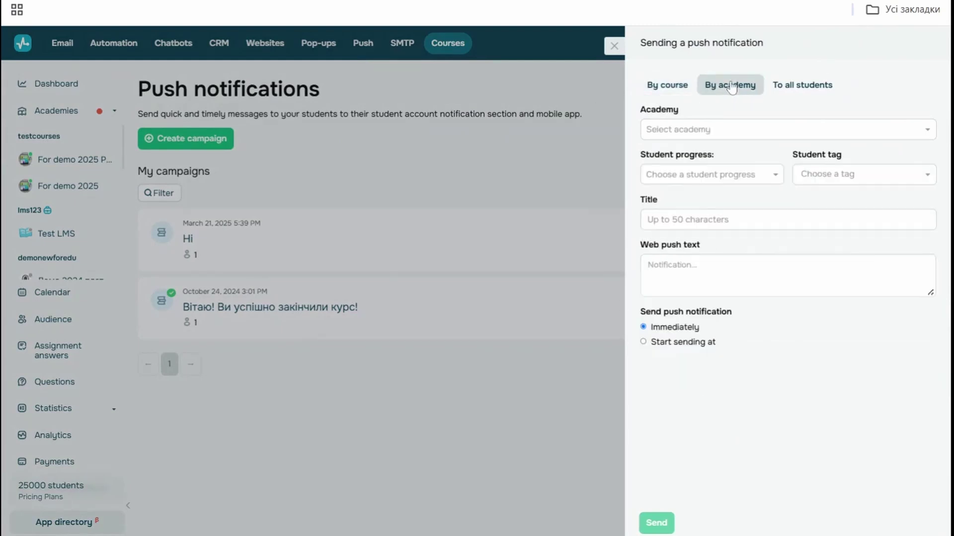
left_click(826, 91)
left_click(614, 46)
Start a new promo code named Hello that applies to the For demo 2025 Paid course
scroll(79, 432, "down", 2)
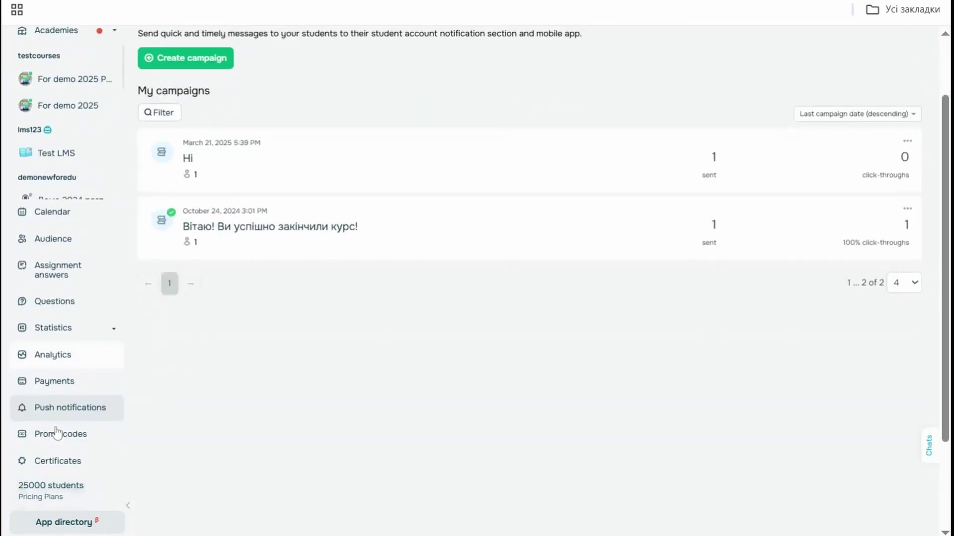
scroll(82, 397, "down", 2)
left_click(80, 355)
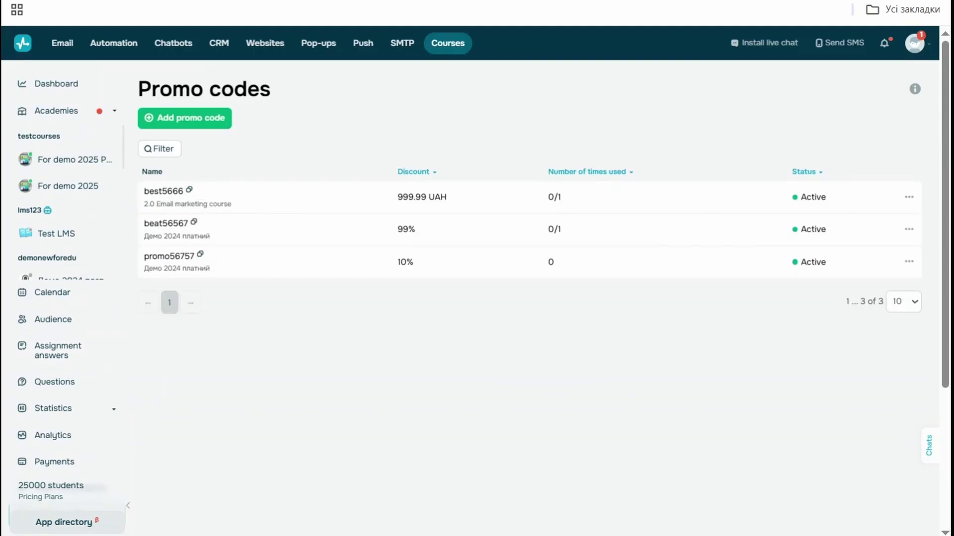
left_click(216, 122)
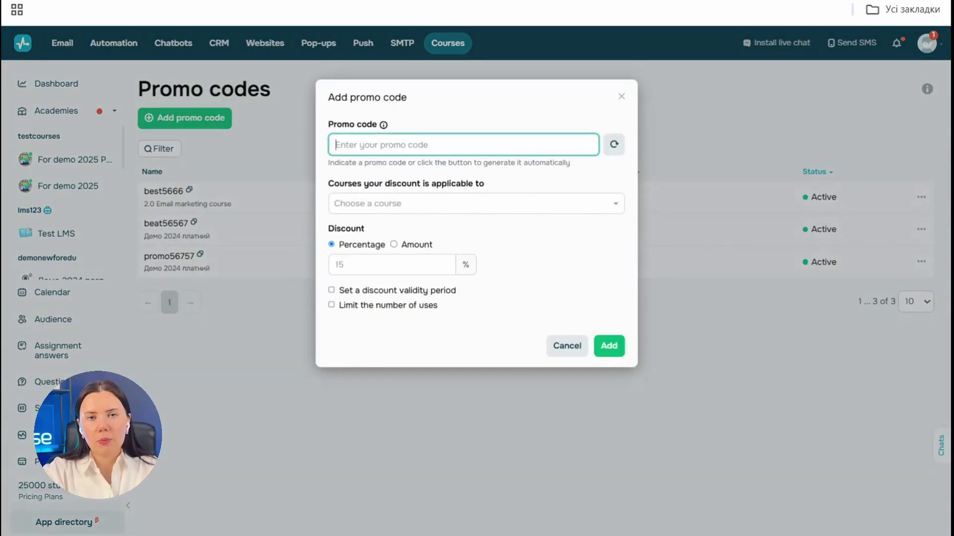
type("Hello")
left_click(432, 203)
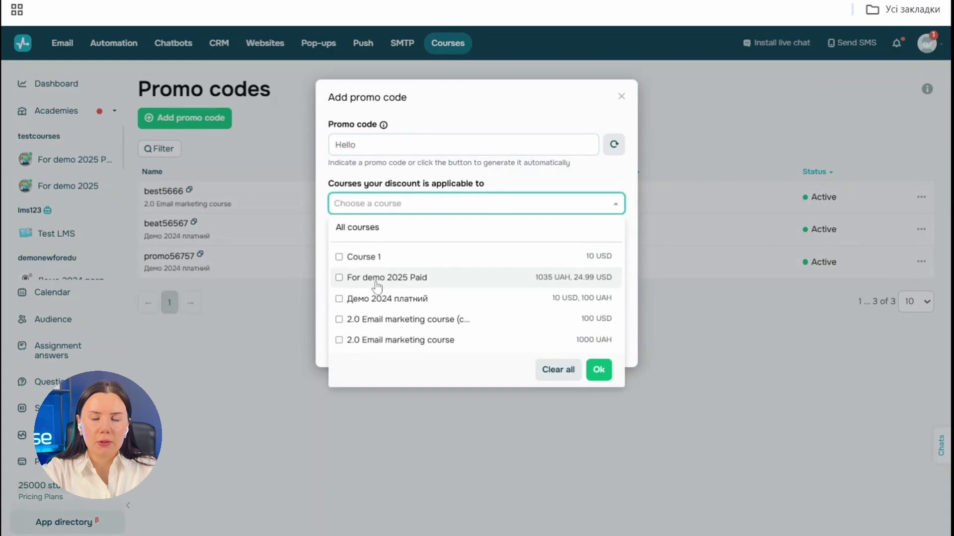
left_click(339, 277)
left_click(599, 370)
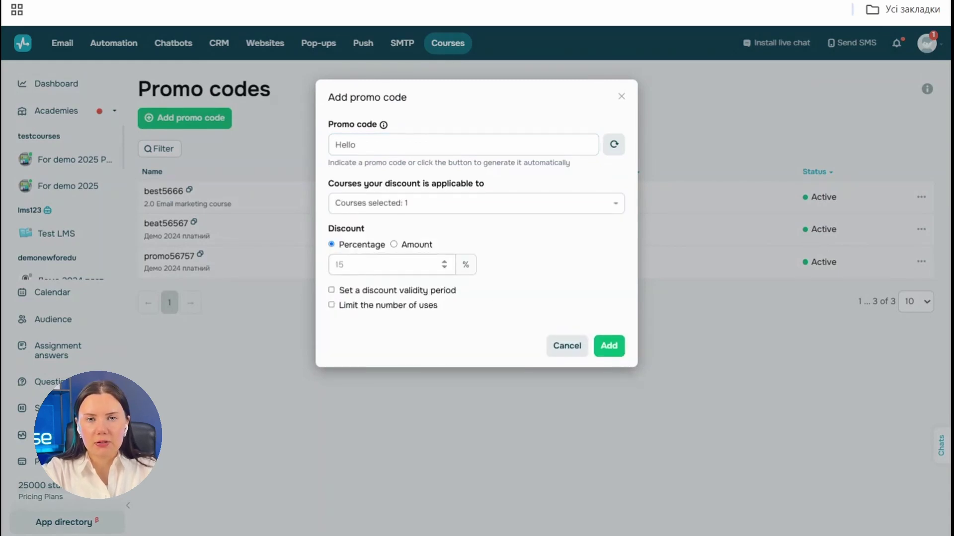
Add the promo code with a 20% discount, valid 07-04-2025 to 31-05-2025 and limited to 10 uses, and view its available actions
left_click(394, 245)
left_click(353, 245)
type("20")
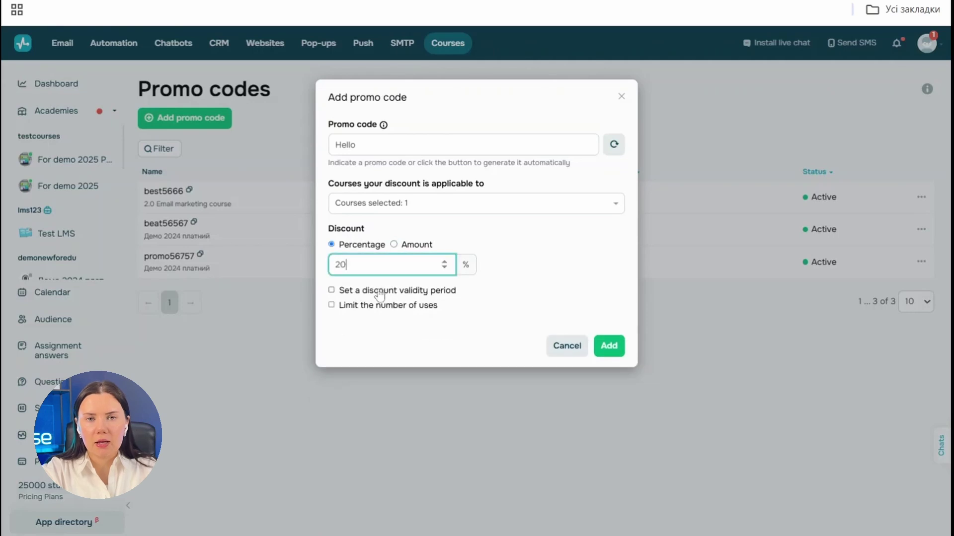
left_click(379, 293)
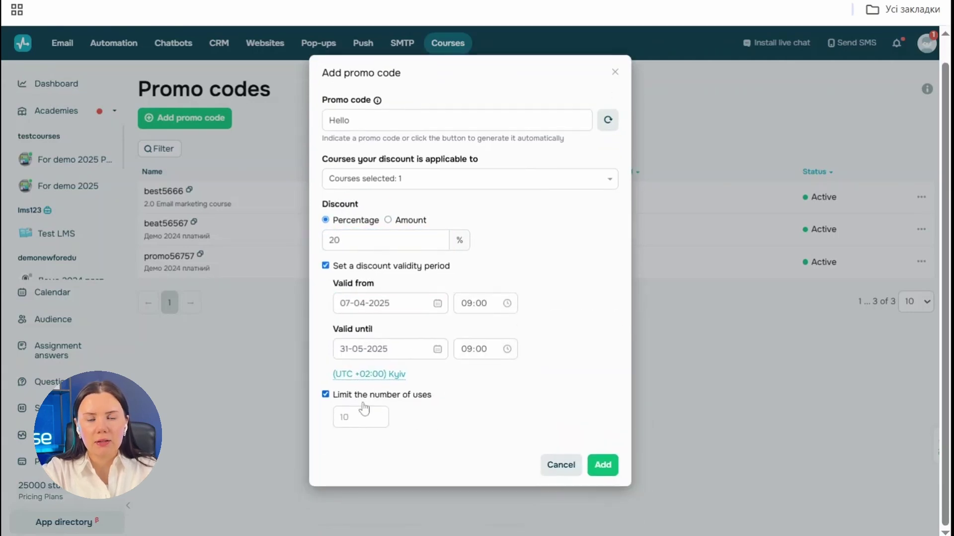
left_click(347, 418)
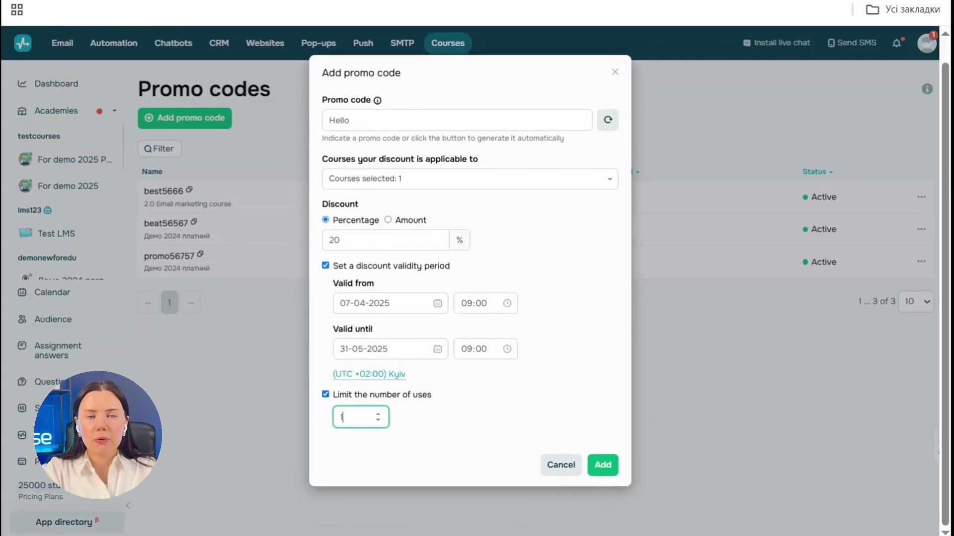
left_click(603, 465)
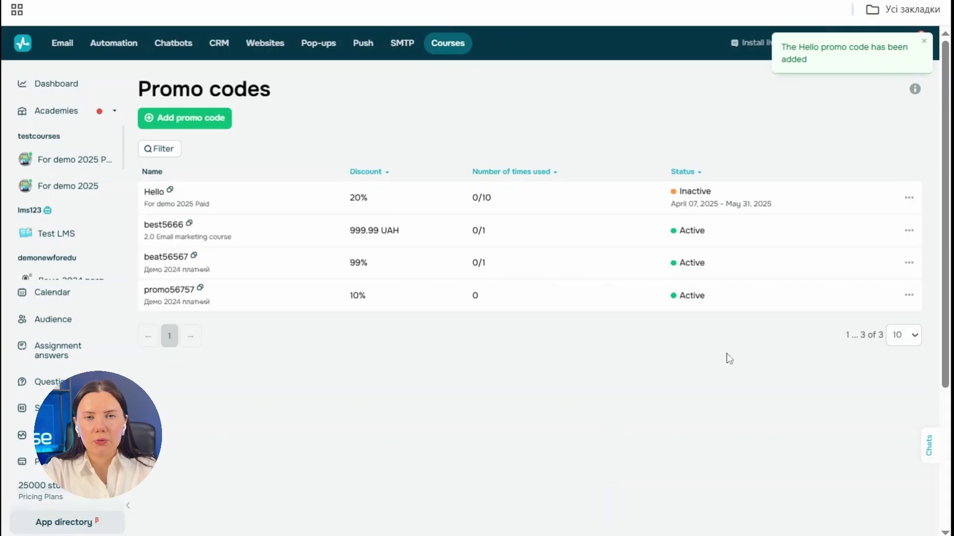
left_click(909, 198)
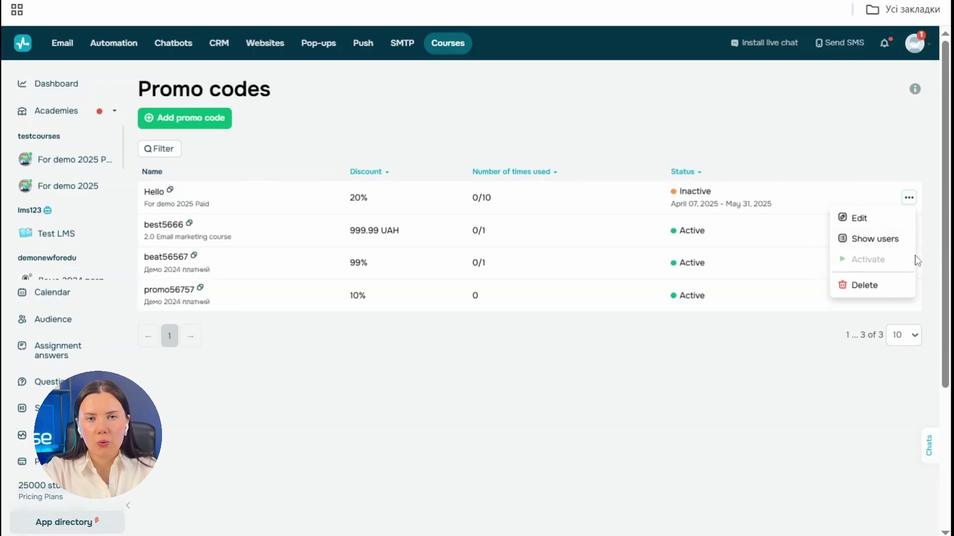
Open the certificate builder and give the certificate a square layout with a solid grey-blue background
scroll(760, 304, "down", 4)
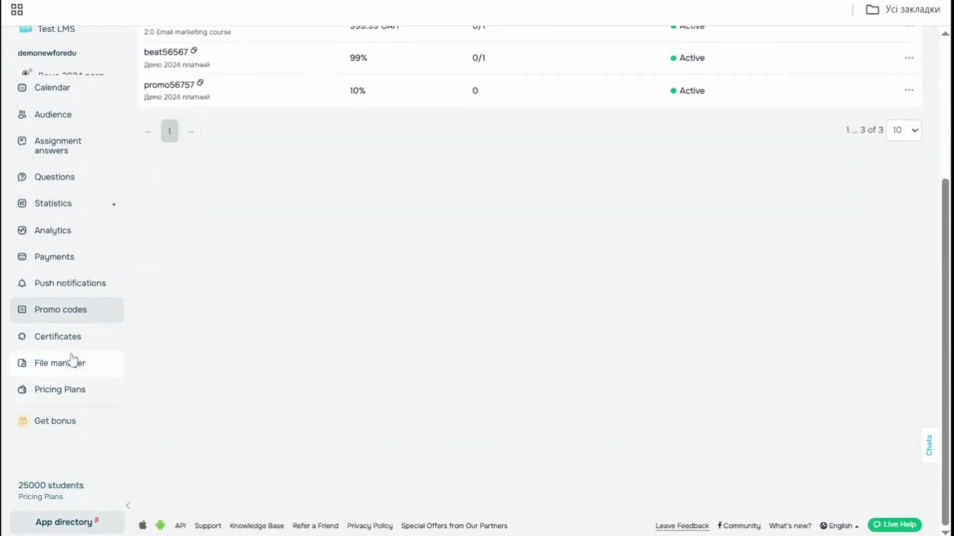
left_click(71, 343)
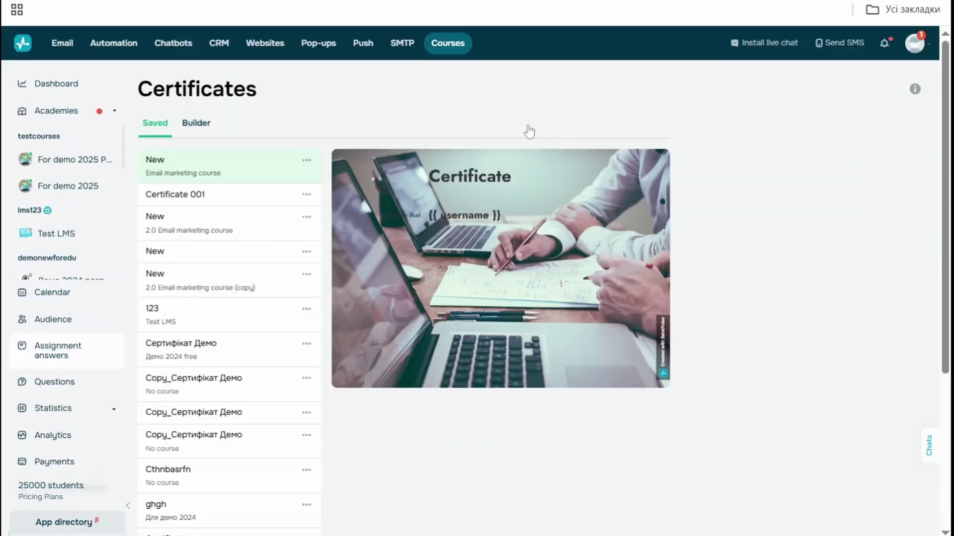
left_click(196, 123)
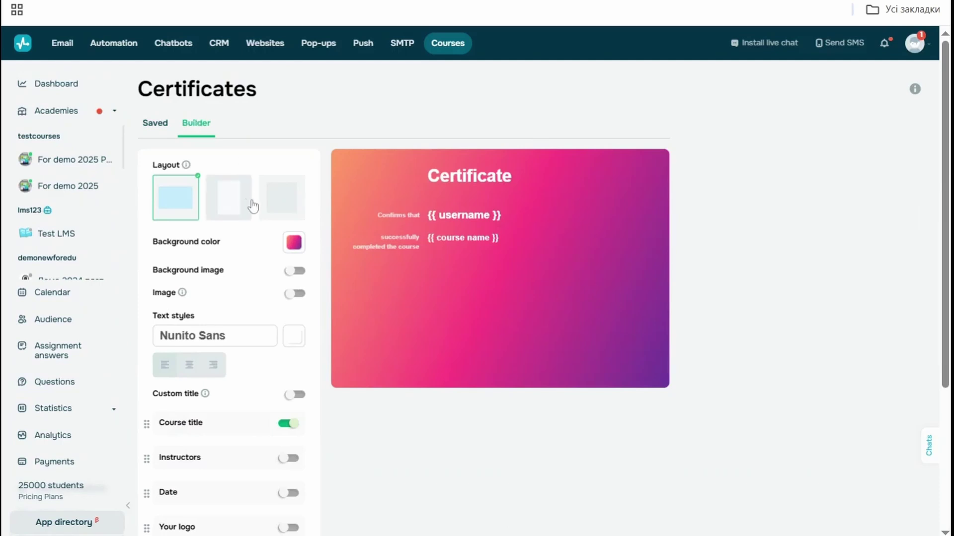
left_click(231, 207)
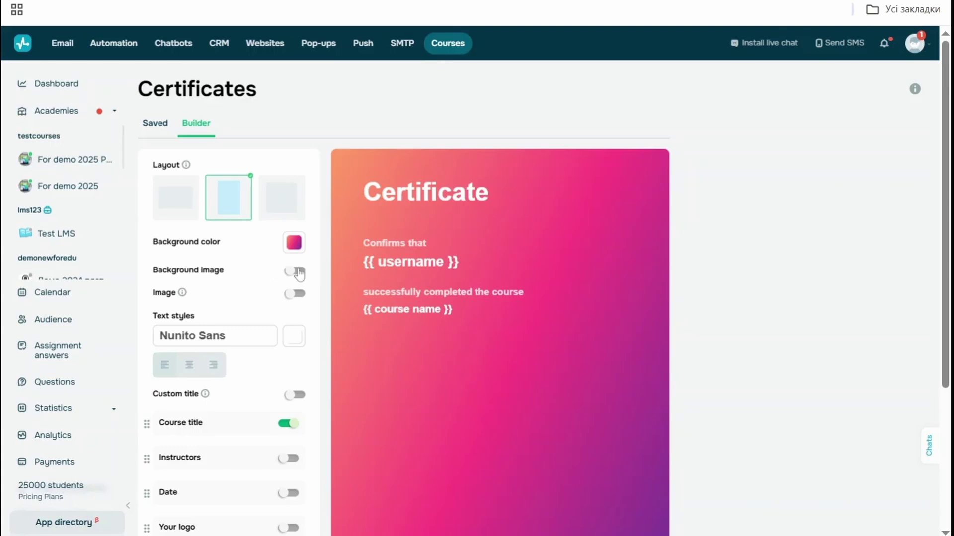
left_click(202, 205)
left_click(281, 198)
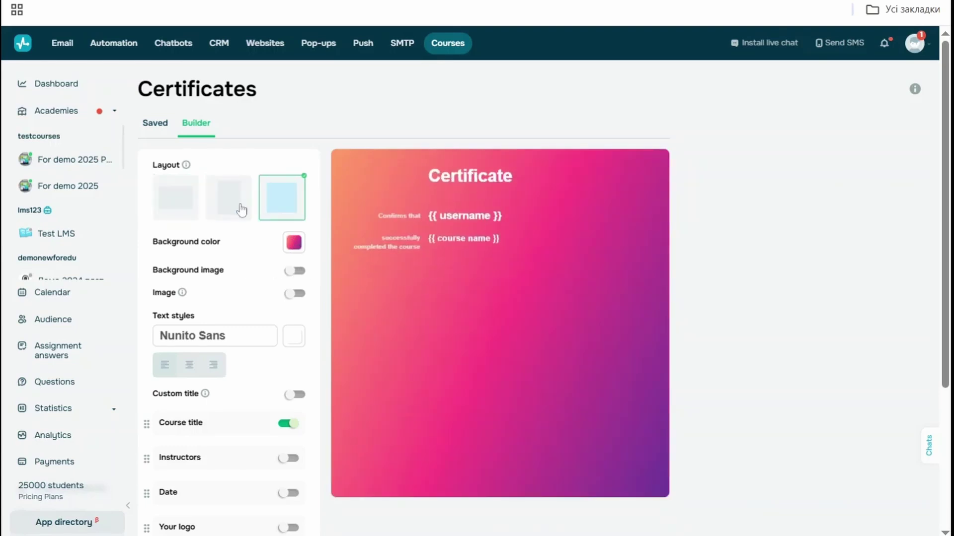
left_click(294, 243)
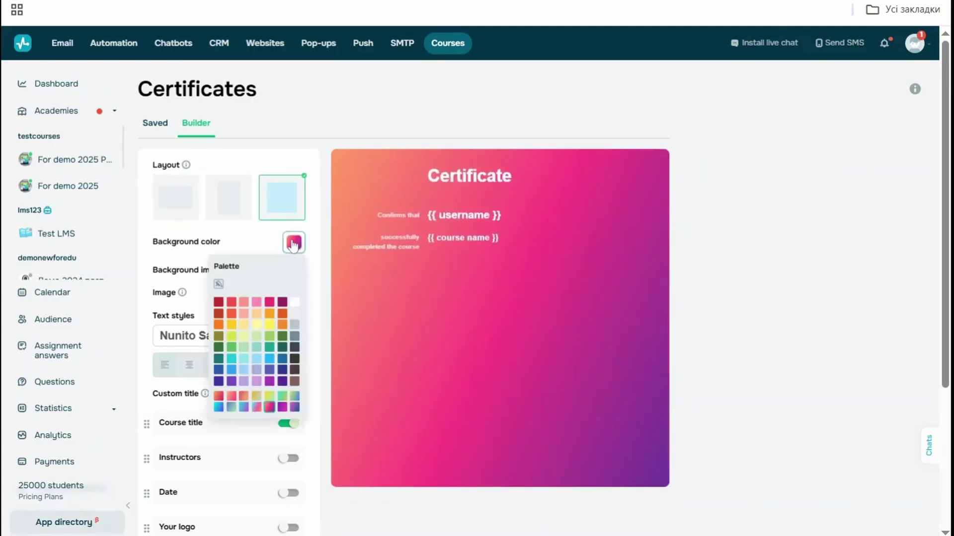
left_click(294, 324)
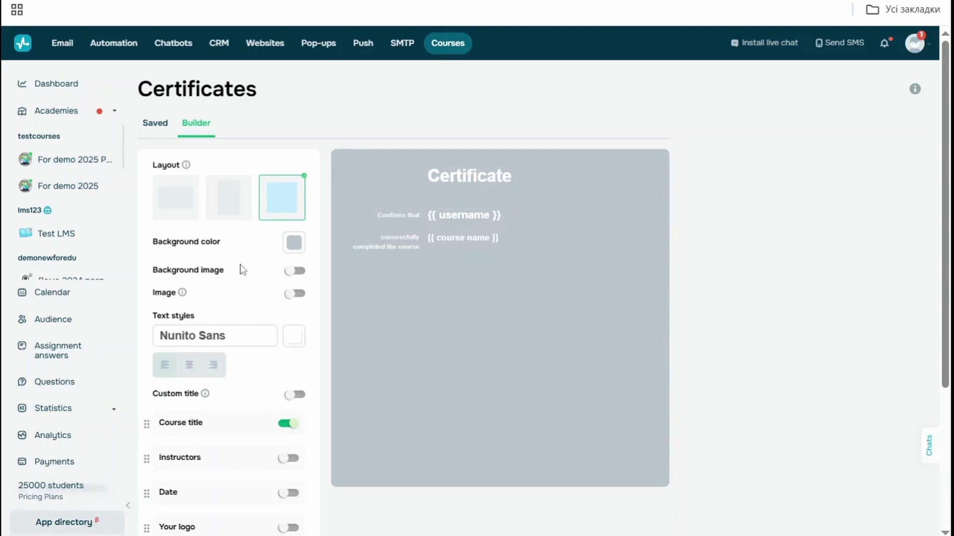
Style the certificate text in centred Pacifico and set the custom title to Certificate 2025
scroll(220, 284, "down", 2)
left_click(214, 255)
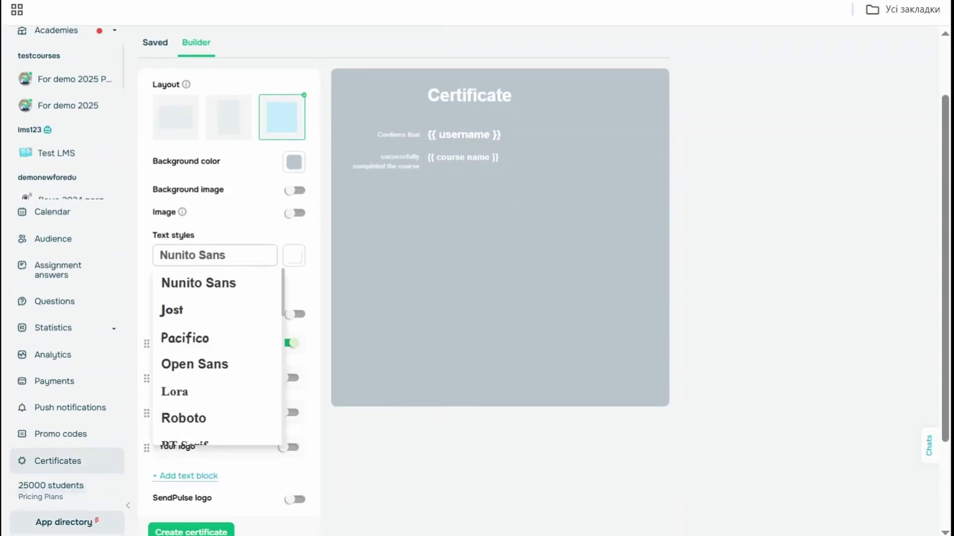
left_click(228, 339)
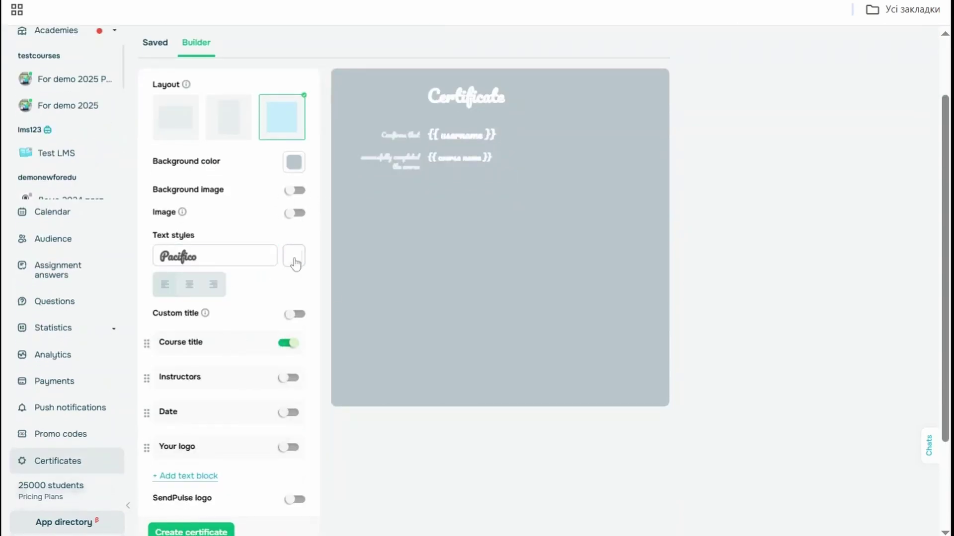
left_click(194, 286)
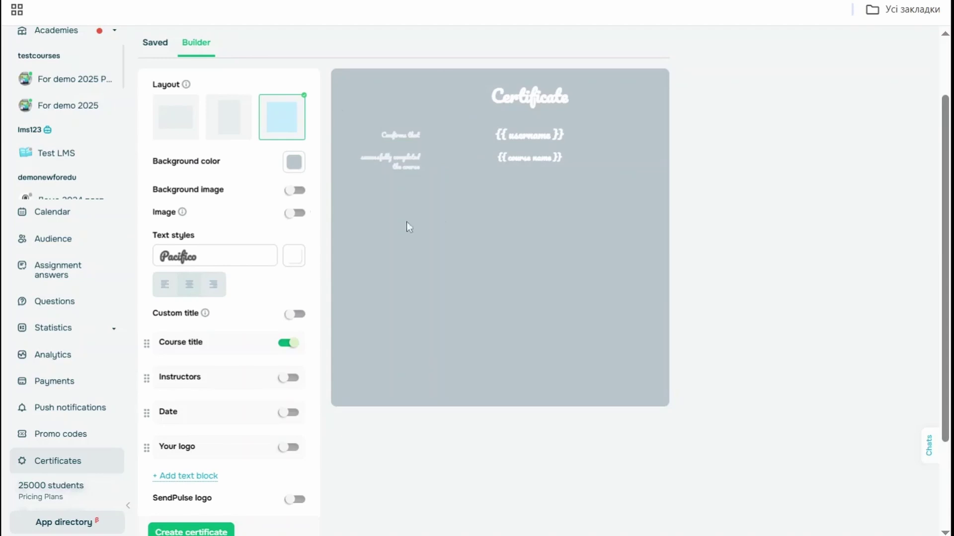
left_click(293, 316)
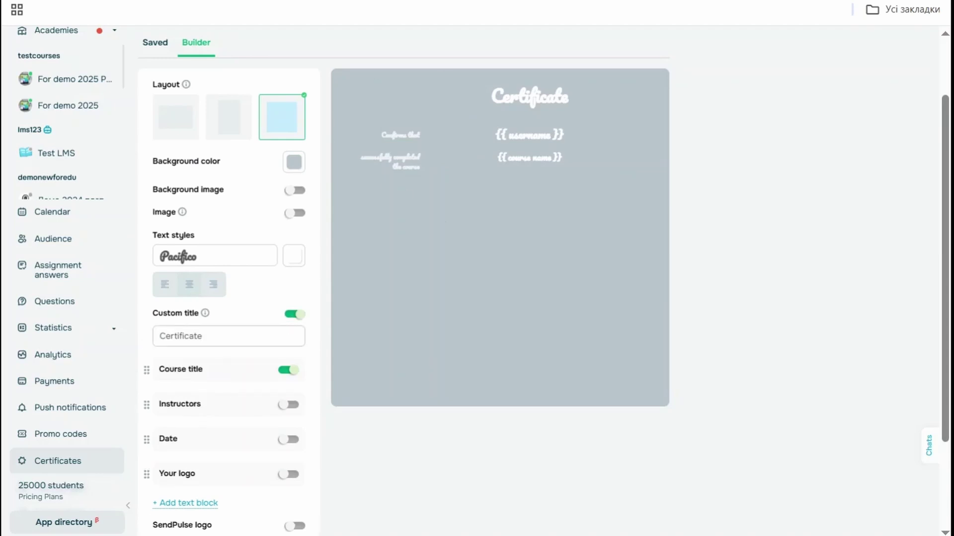
left_click(218, 337)
type("2025")
Enable the instructors, date and own logo elements on the certificate and add an empty text block
scroll(283, 283, "down", 3)
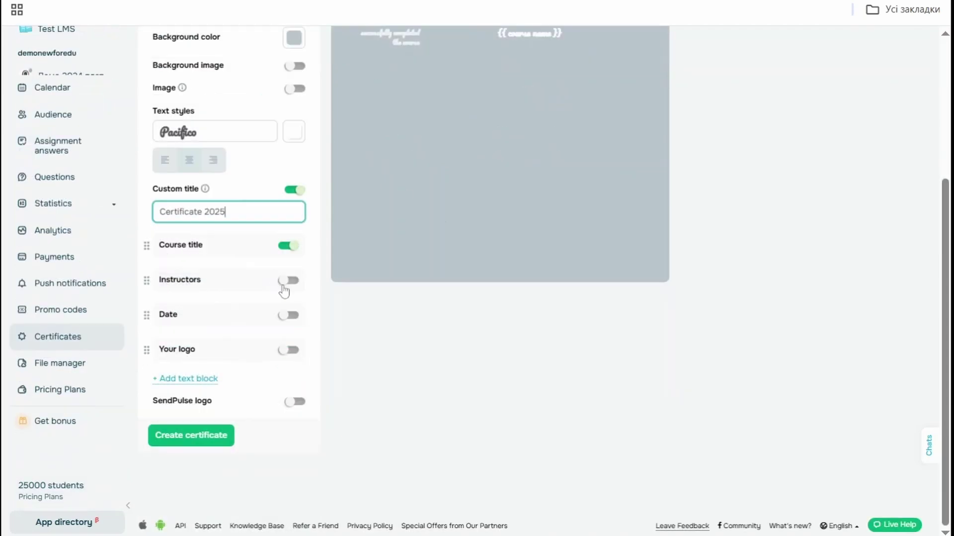
left_click(287, 280)
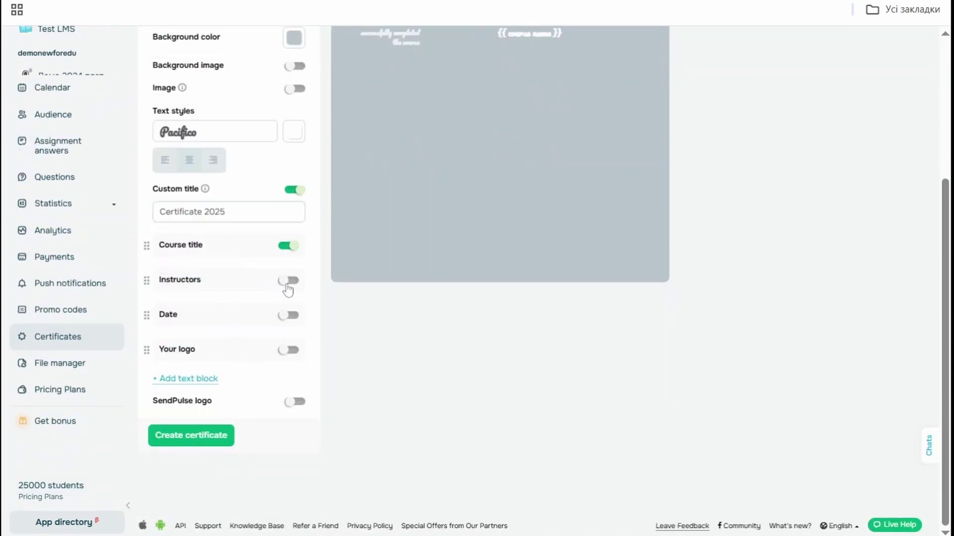
left_click(287, 316)
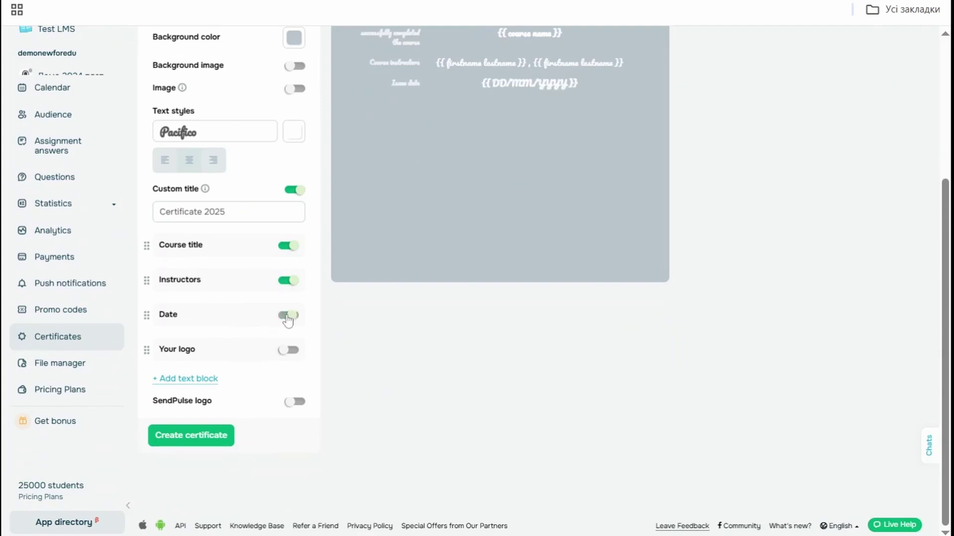
left_click(287, 351)
left_click(191, 429)
scroll(229, 398, "down", 2)
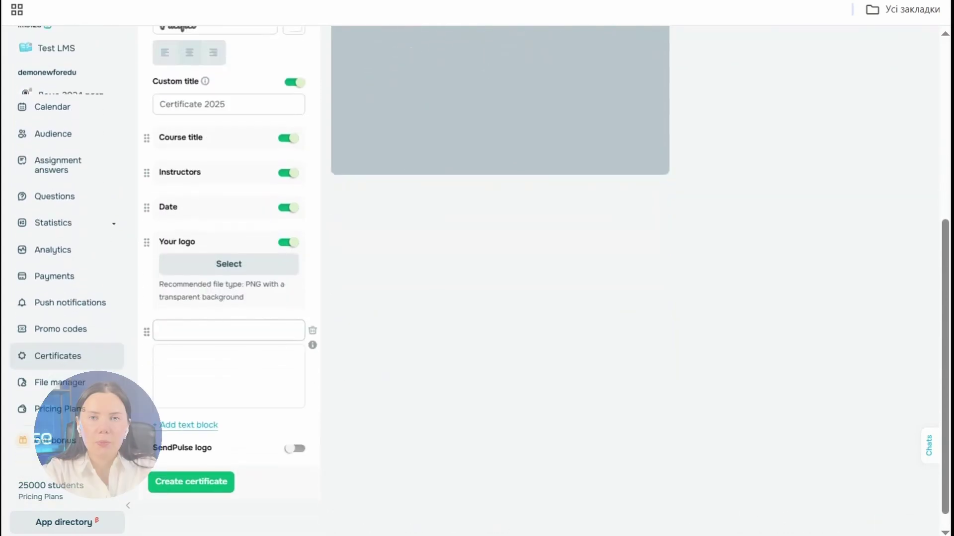
Preview the certificate with the SendPulse logo and turn that logo back off
left_click(295, 449)
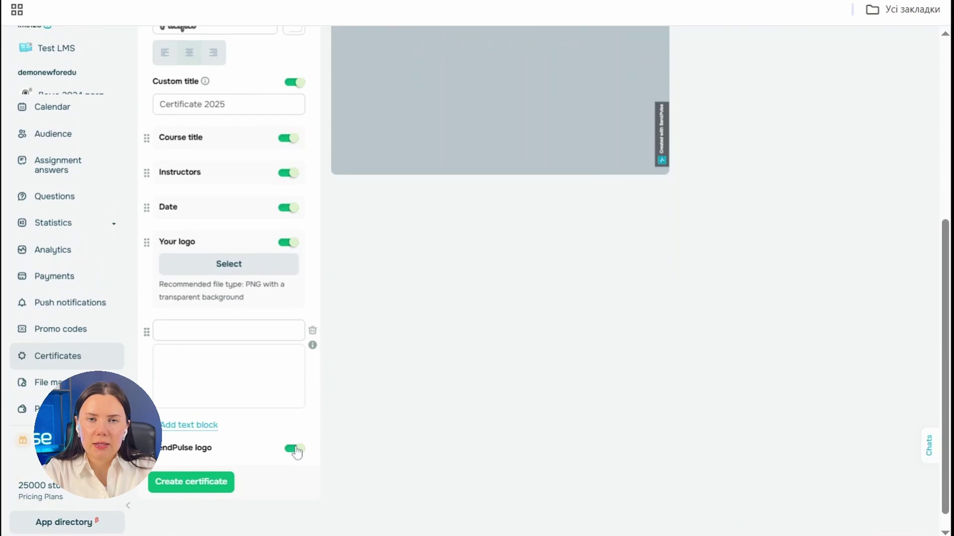
left_click(296, 449)
scroll(292, 283, "up", 6)
scroll(243, 361, "down", 6)
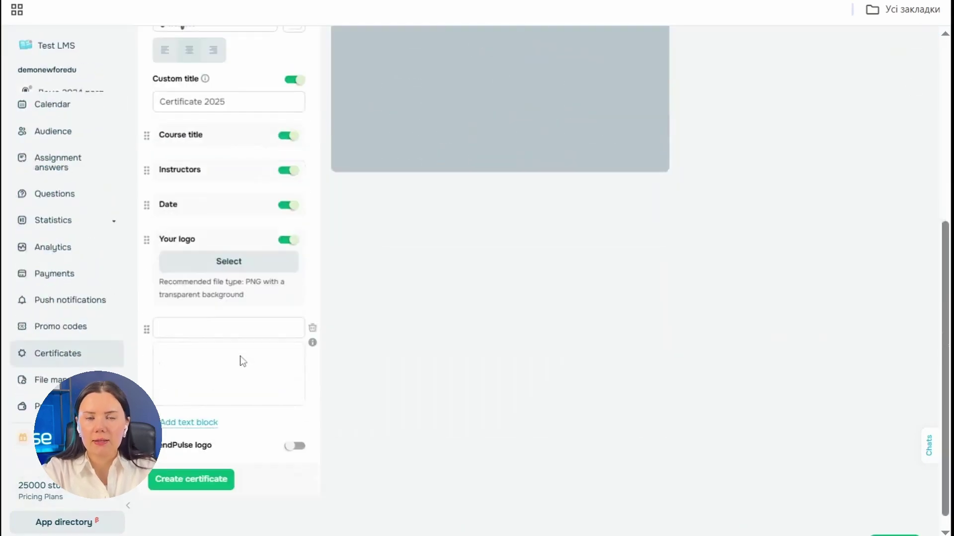
Create the certificate with the name Demo 2025, assign it to the For demo 2025 Paid course and save it
scroll(242, 361, "down", 1)
left_click(198, 469)
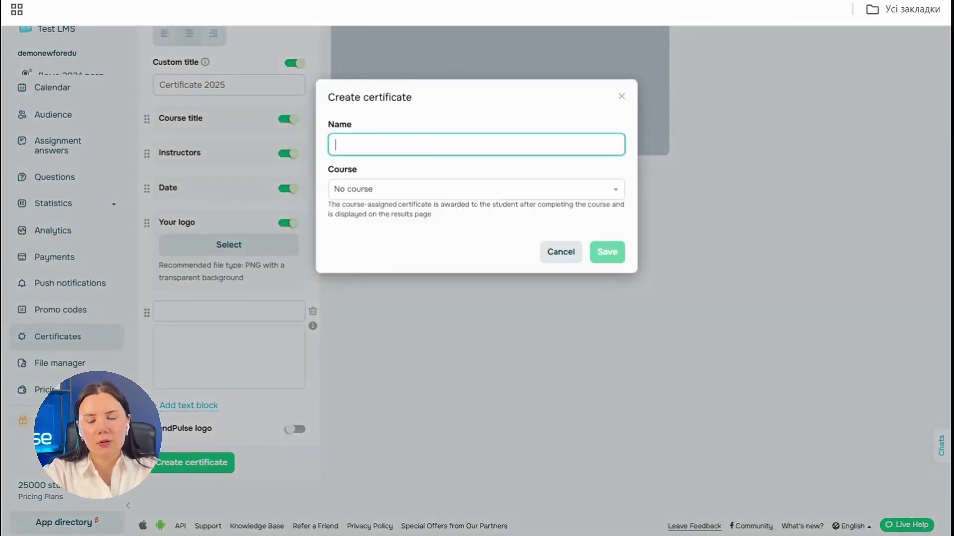
type("Demo 2025")
left_click(392, 194)
left_click(477, 255)
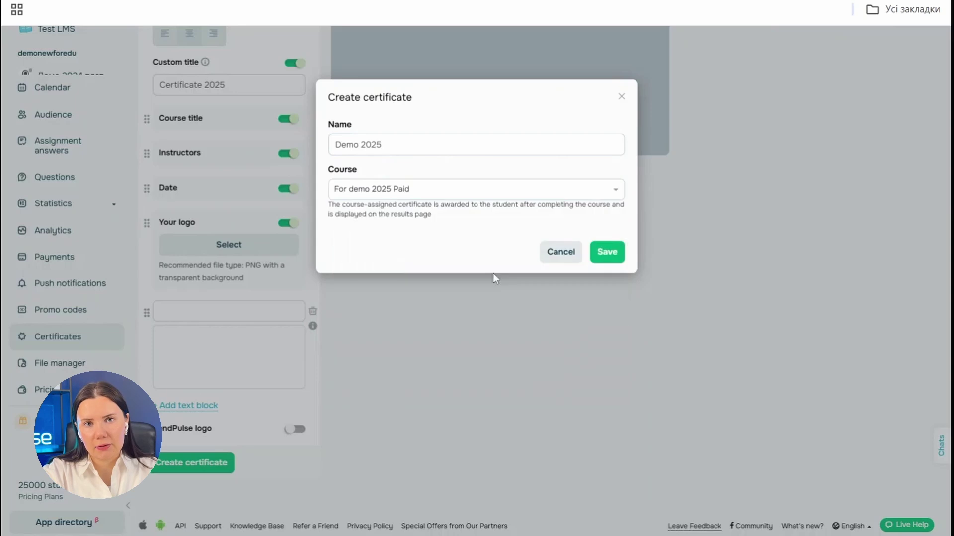
left_click(607, 251)
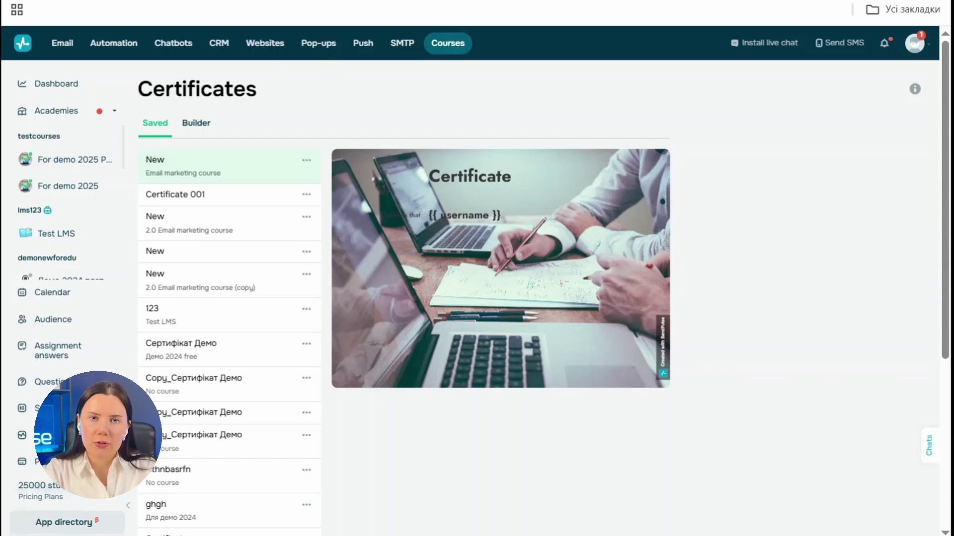
Go to the student's view of the academy, review the full profile settings and save the profile
left_click(63, 160)
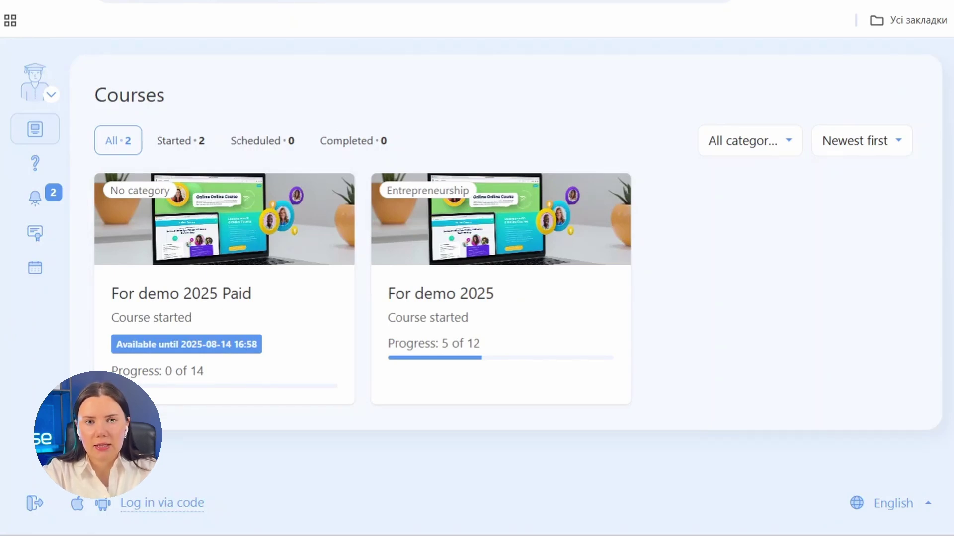
left_click(39, 74)
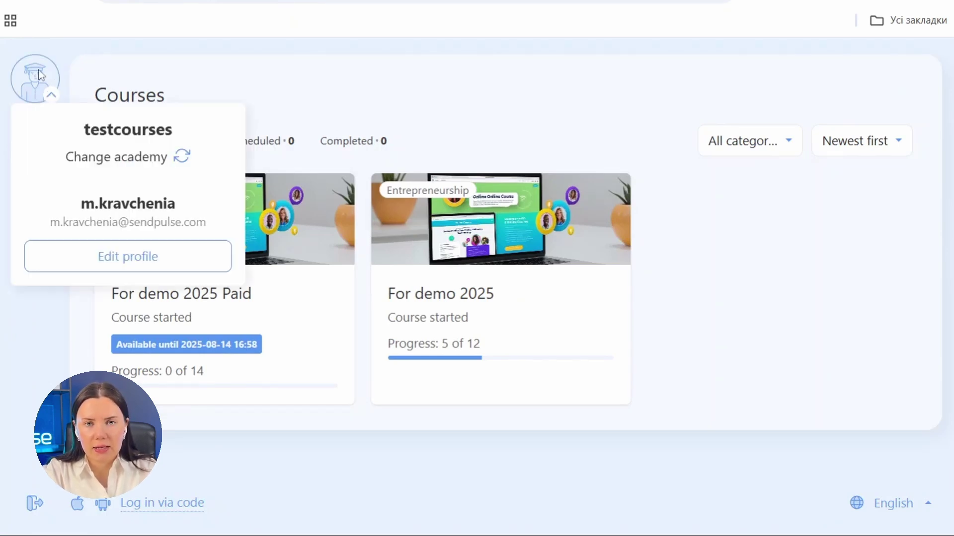
left_click(80, 262)
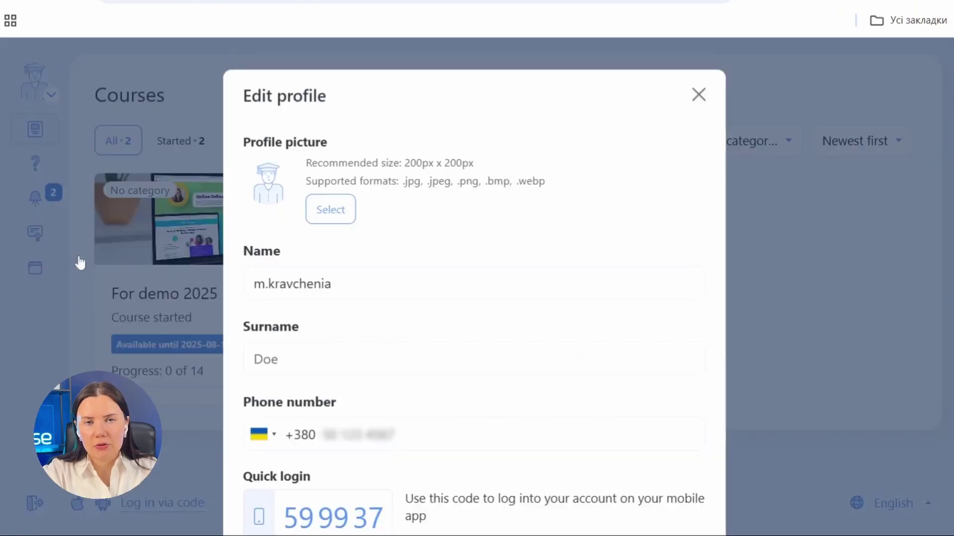
scroll(304, 264, "down", 3)
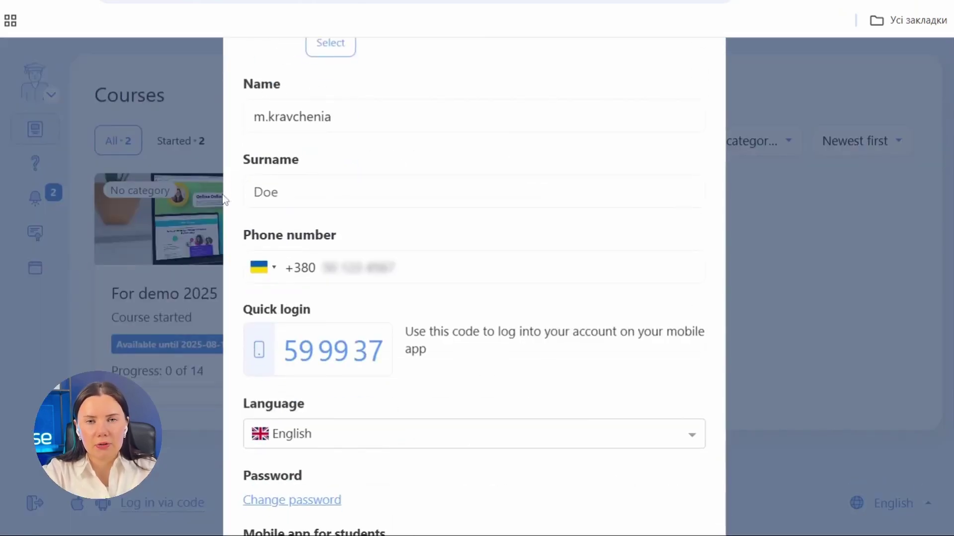
scroll(225, 198, "down", 2)
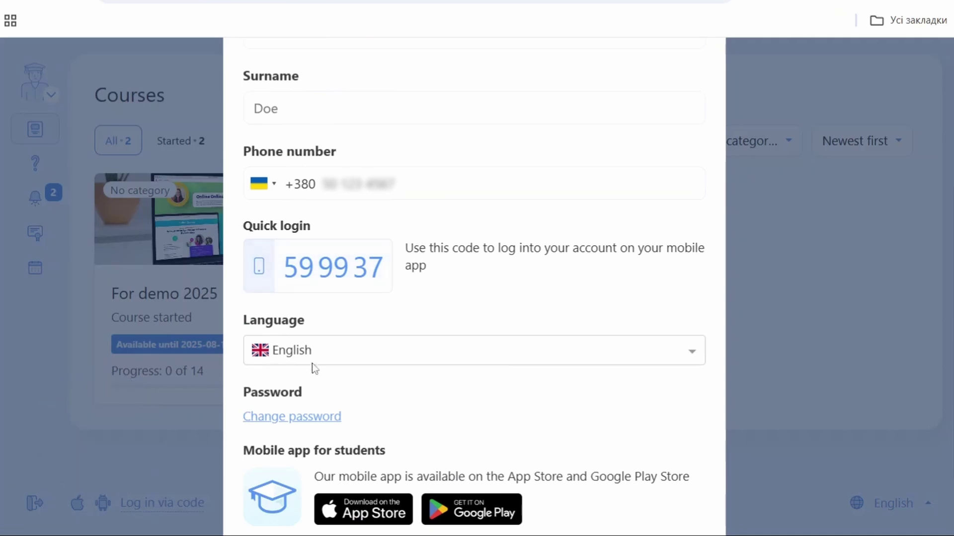
scroll(245, 317, "down", 2)
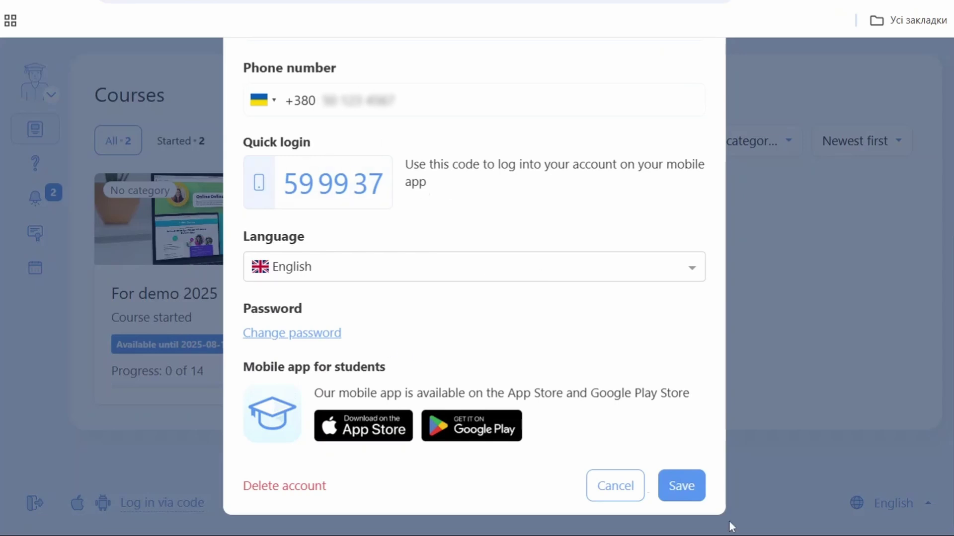
left_click(676, 486)
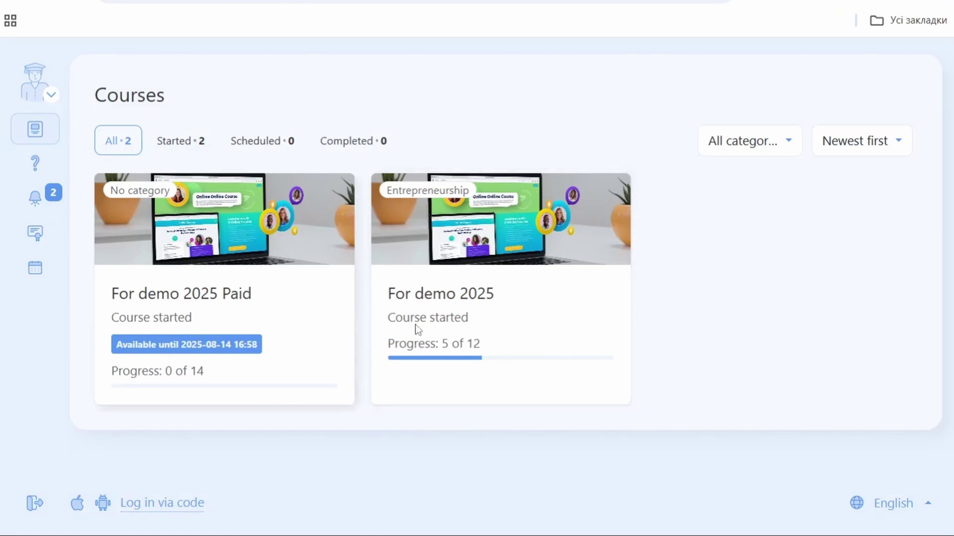
View the student's questions and notifications, and return to the course list
left_click(34, 163)
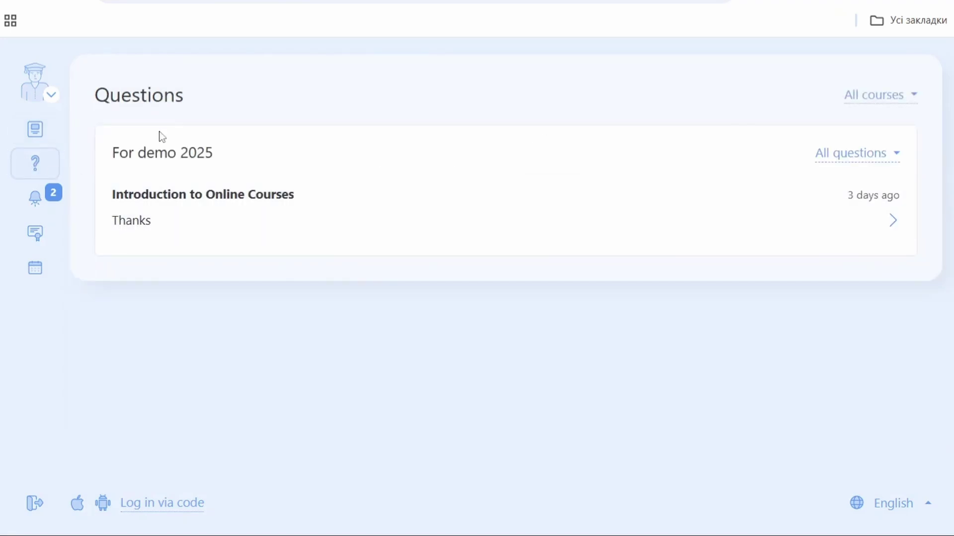
left_click(37, 200)
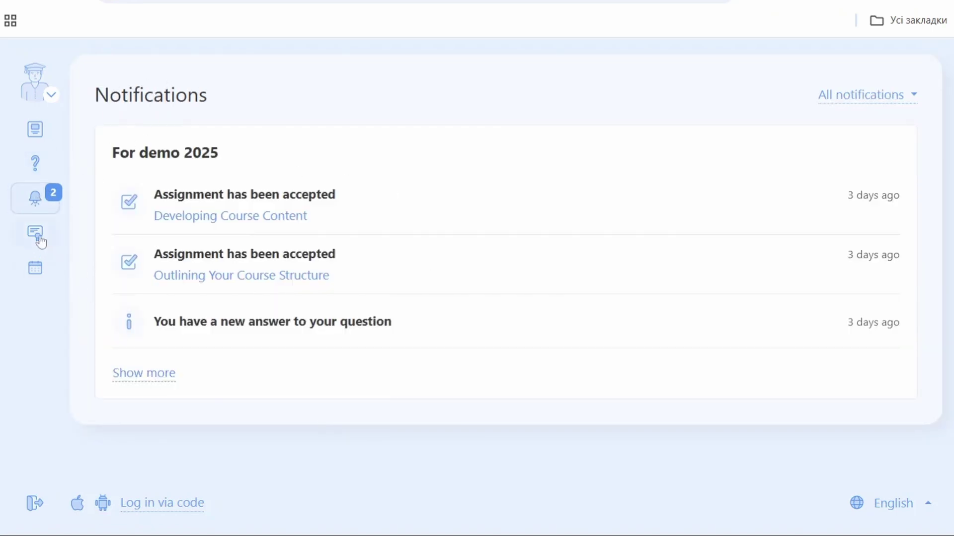
left_click(37, 130)
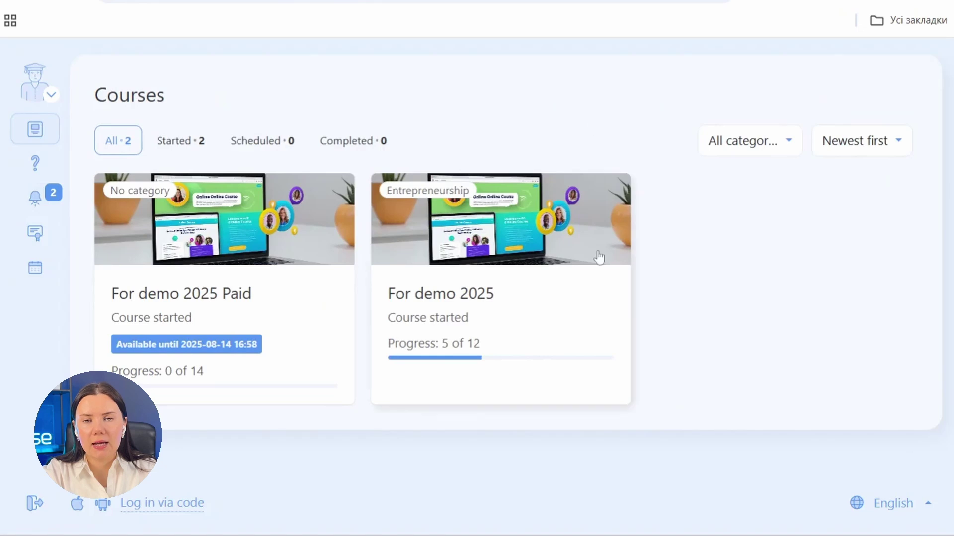
Open the For demo 2025 course as a student and look through the lesson content, assignment answer area and the Marketing Your Online Course lesson
left_click(601, 262)
scroll(660, 215, "down", 2)
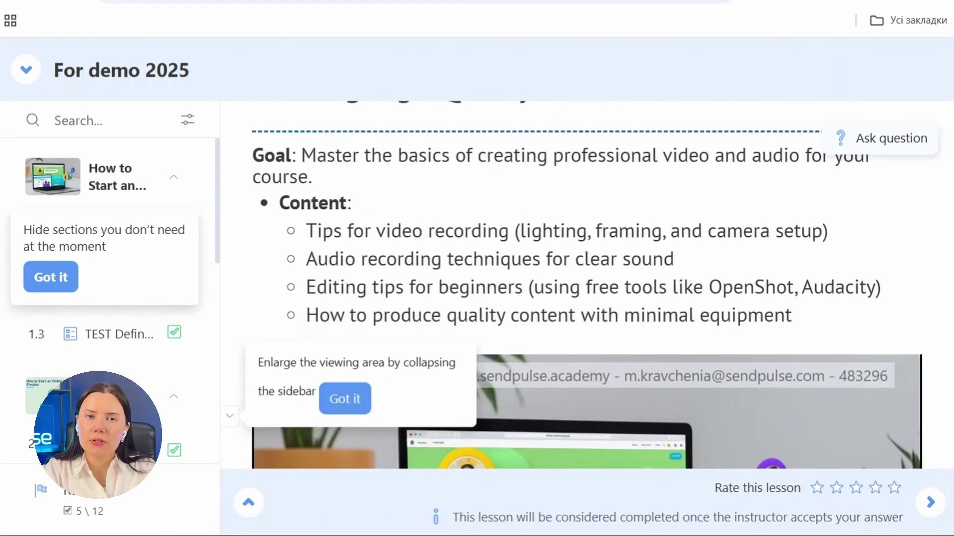
scroll(415, 220, "down", 10)
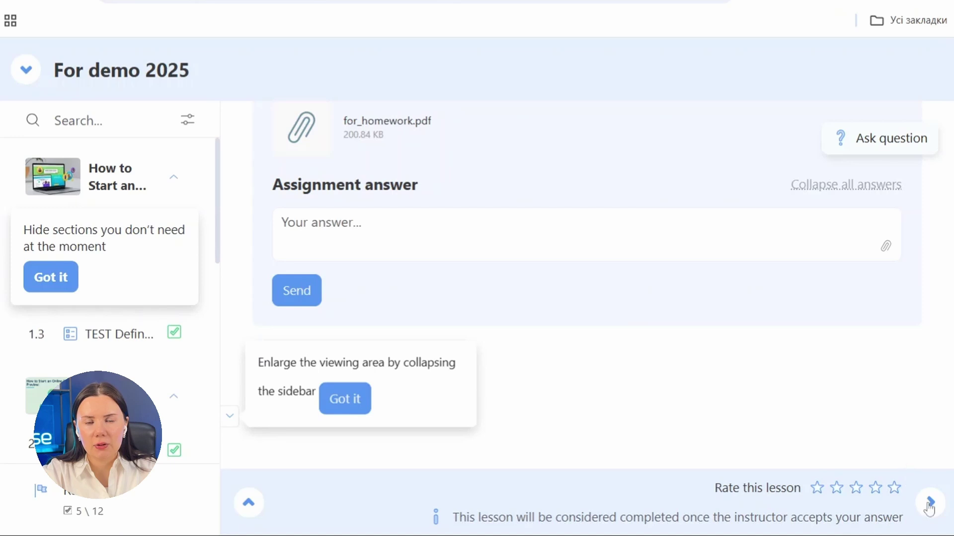
scroll(794, 107, "up", 8)
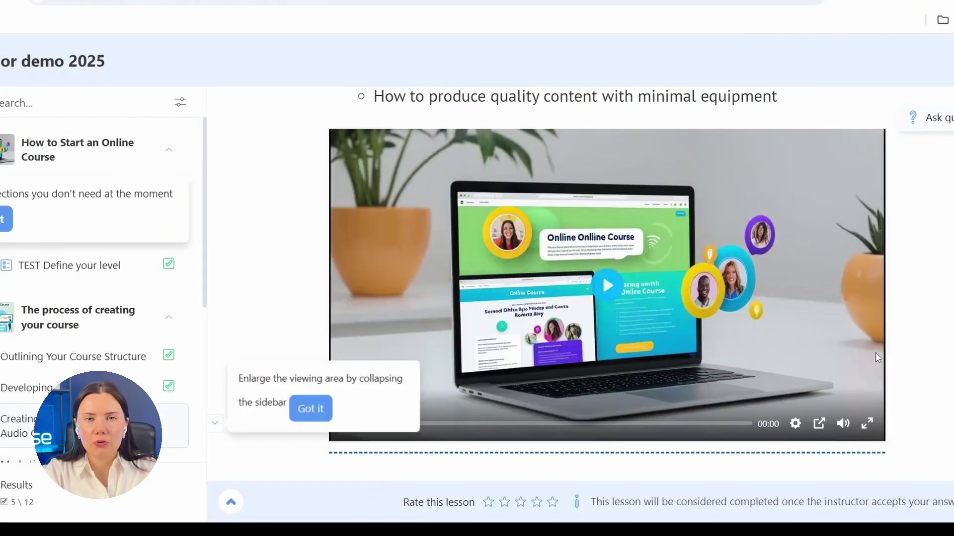
scroll(882, 378, "down", 5)
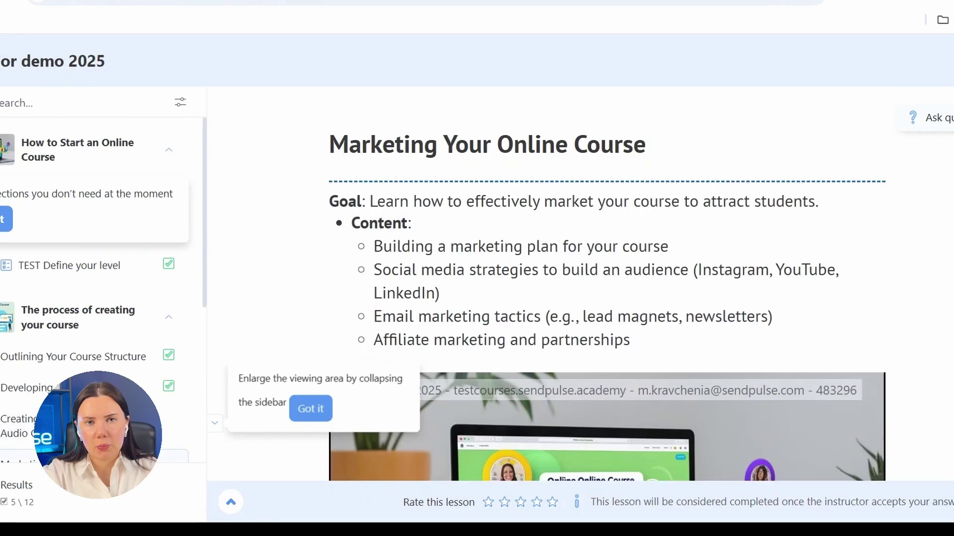